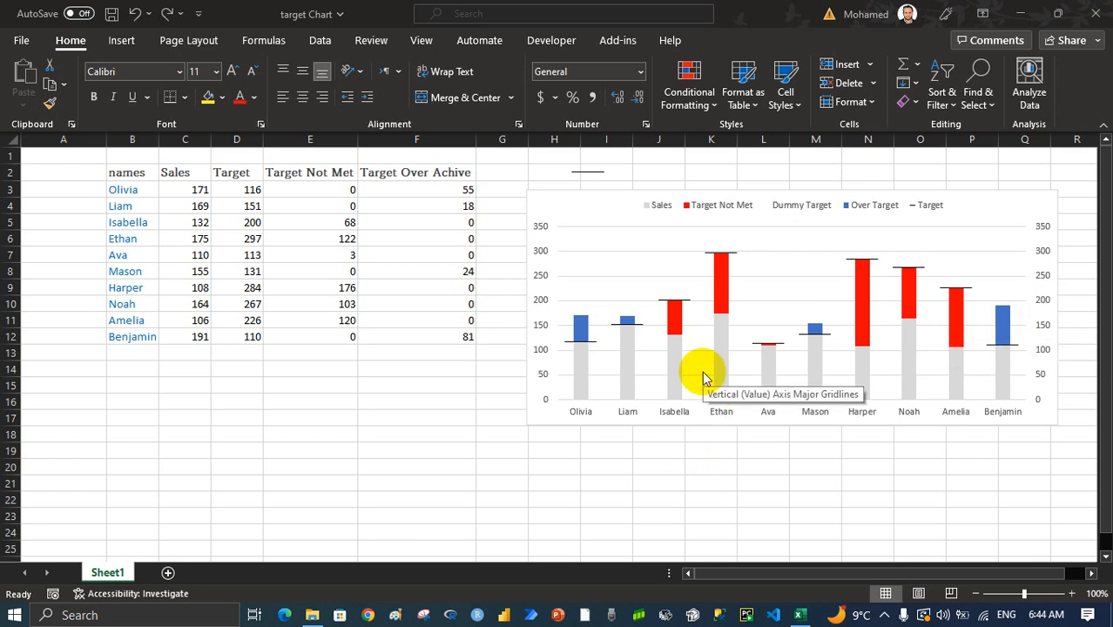
Copy the whole names and sales table from Sheet1 and paste it into a new sheet starting at cell B2
{"action": "mouse_move", "coordinate": [728, 342]}
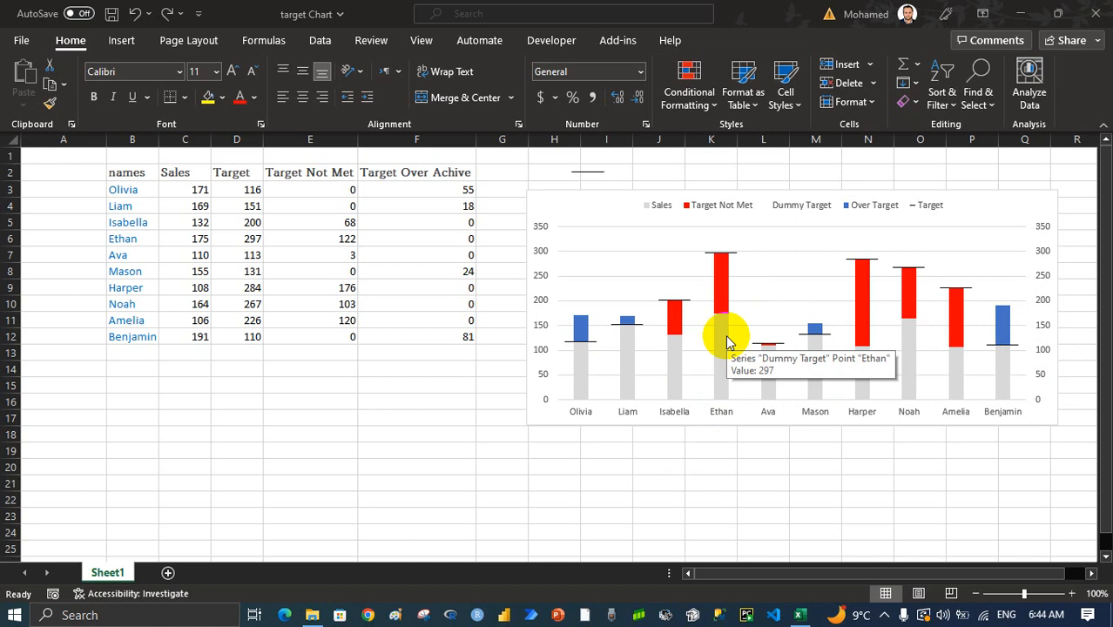
{"action": "left_click", "coordinate": [445, 298]}
{"action": "key", "text": "Left"}
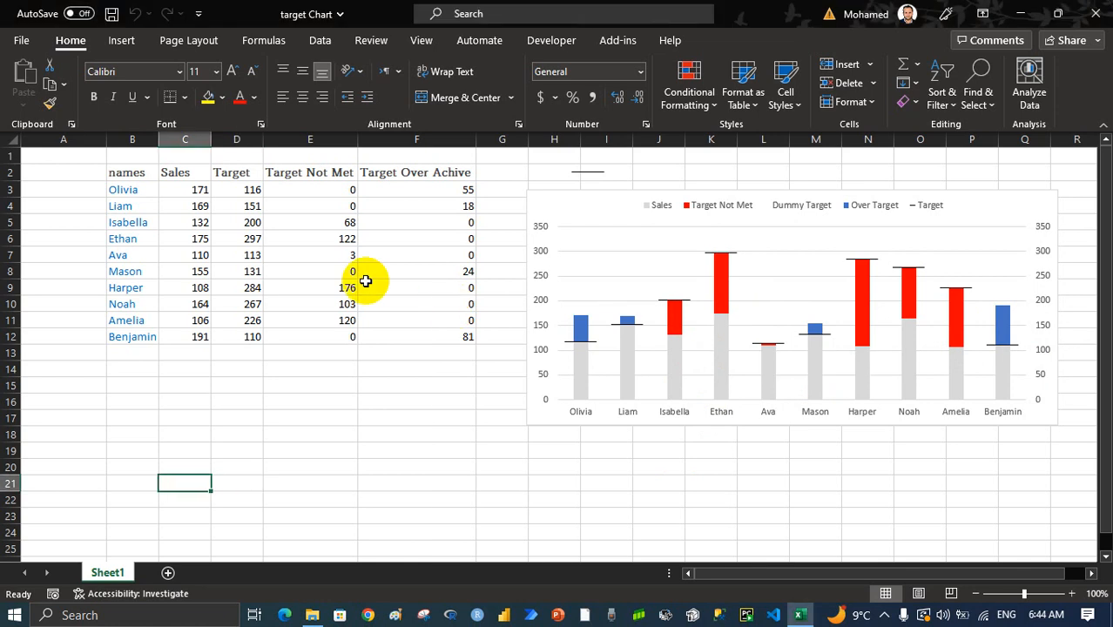
{"action": "key", "text": "ctrl+Up"}
{"action": "key", "text": "ctrl+Up"}
{"action": "key", "text": "Left"}
{"action": "key", "text": "ctrl+a"}
{"action": "key", "text": "ctrl+c"}
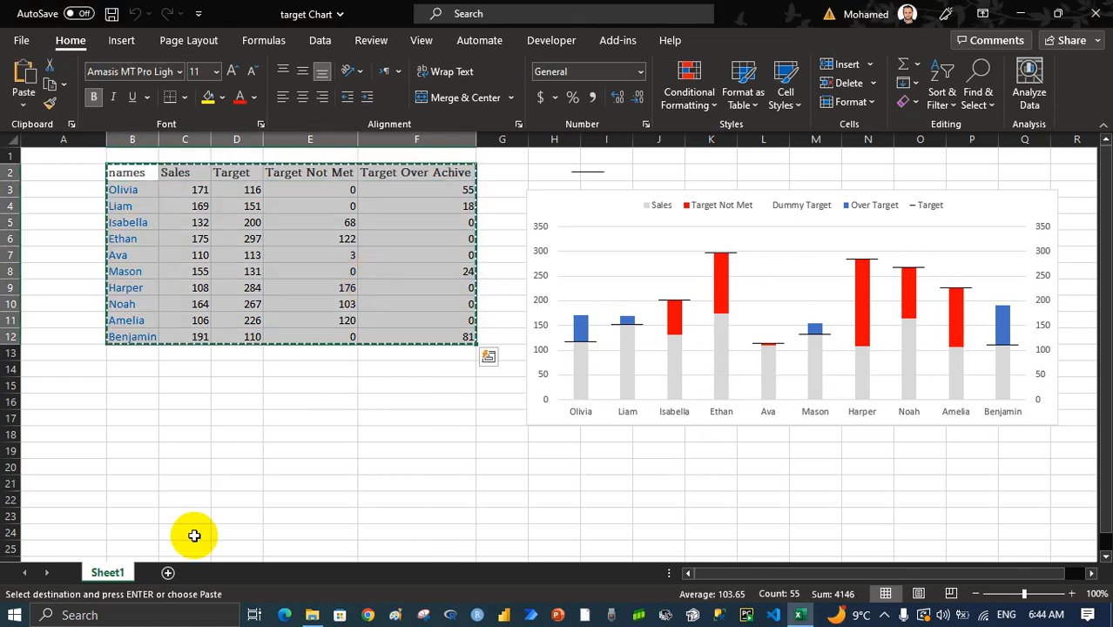
{"action": "left_click", "coordinate": [168, 572]}
{"action": "left_click", "coordinate": [102, 170]}
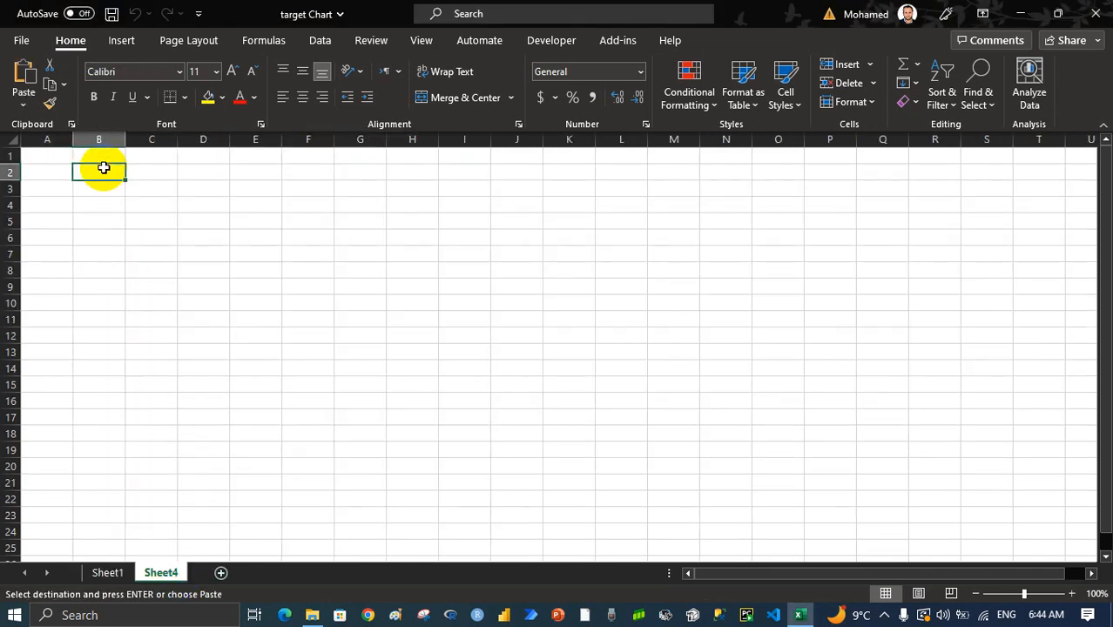
{"action": "key", "text": "ctrl+v"}
Clear the values in E3:F12 and autofit column E to its Target Not Met header
{"action": "left_click", "coordinate": [270, 190]}
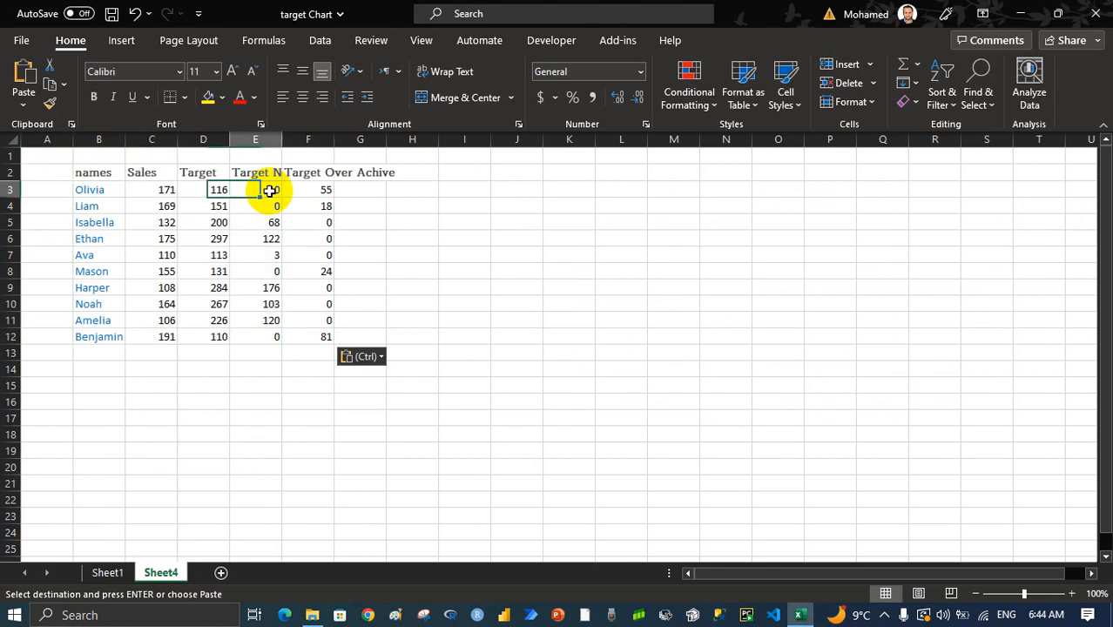
{"action": "key", "text": "ctrl+shift+End"}
{"action": "key", "text": "Delete"}
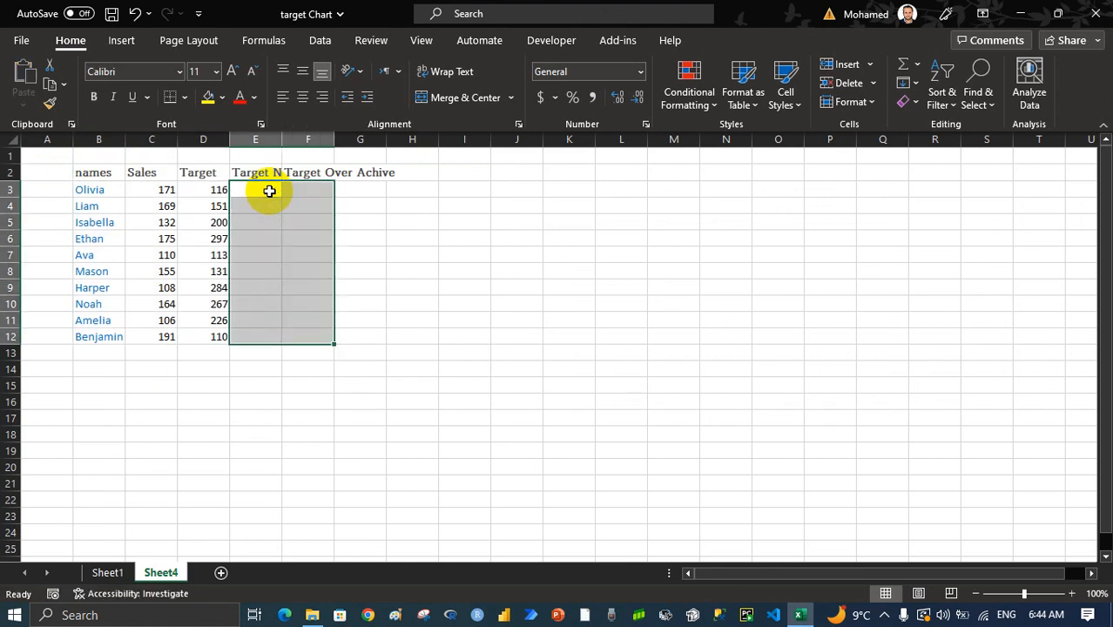
{"action": "left_click", "coordinate": [269, 191]}
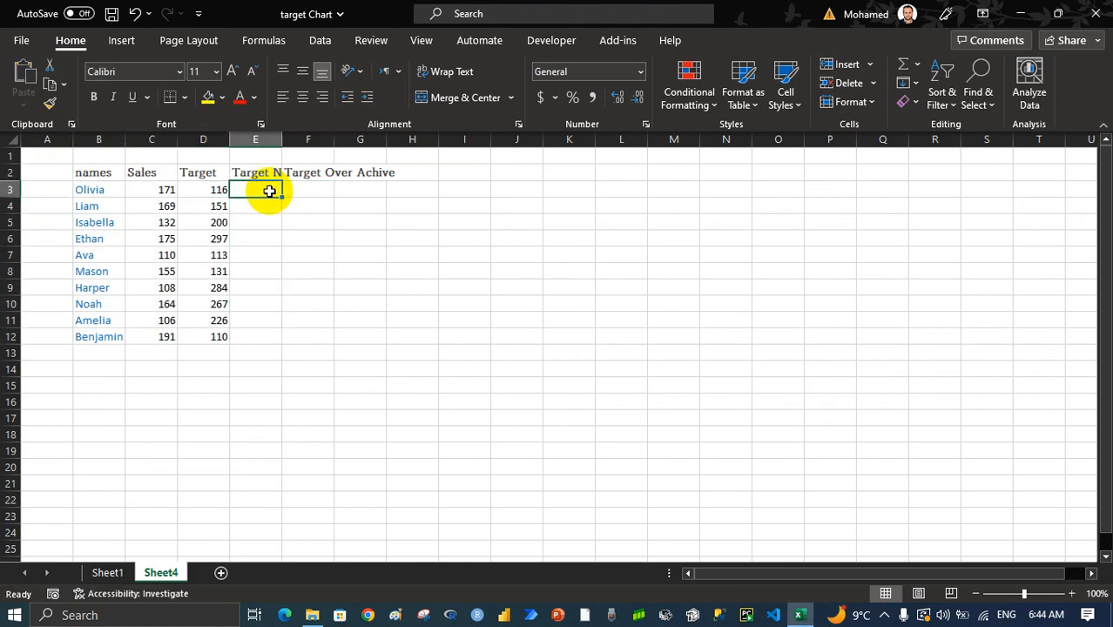
{"action": "double_click", "coordinate": [280, 144]}
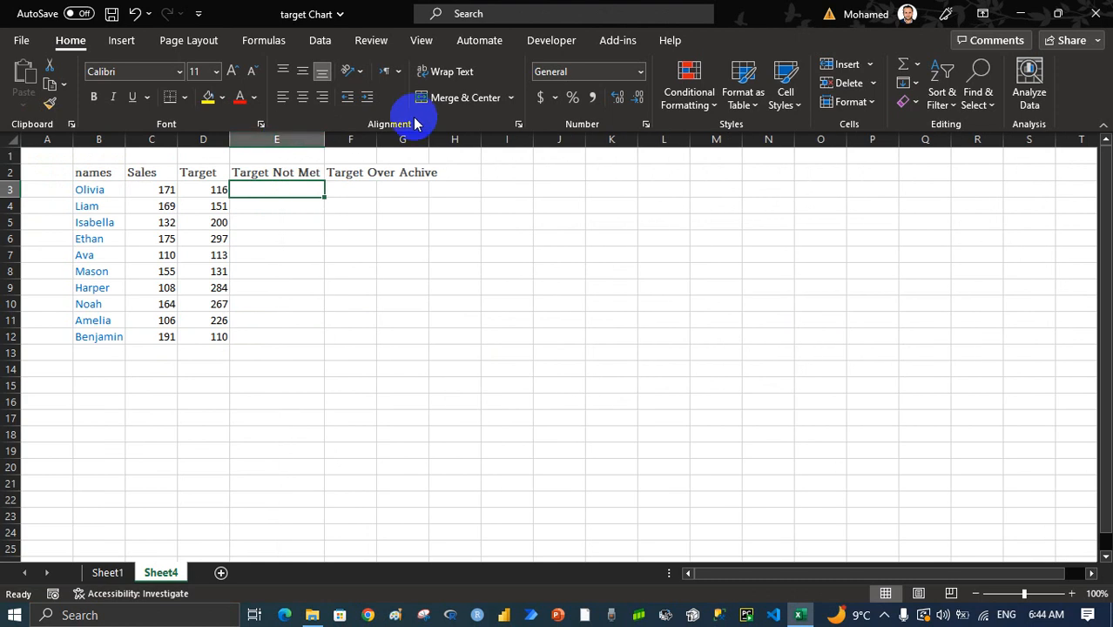
Enter the formula =D3-C3 in cell E3 under Target Not Met
{"action": "type", "text": "="}
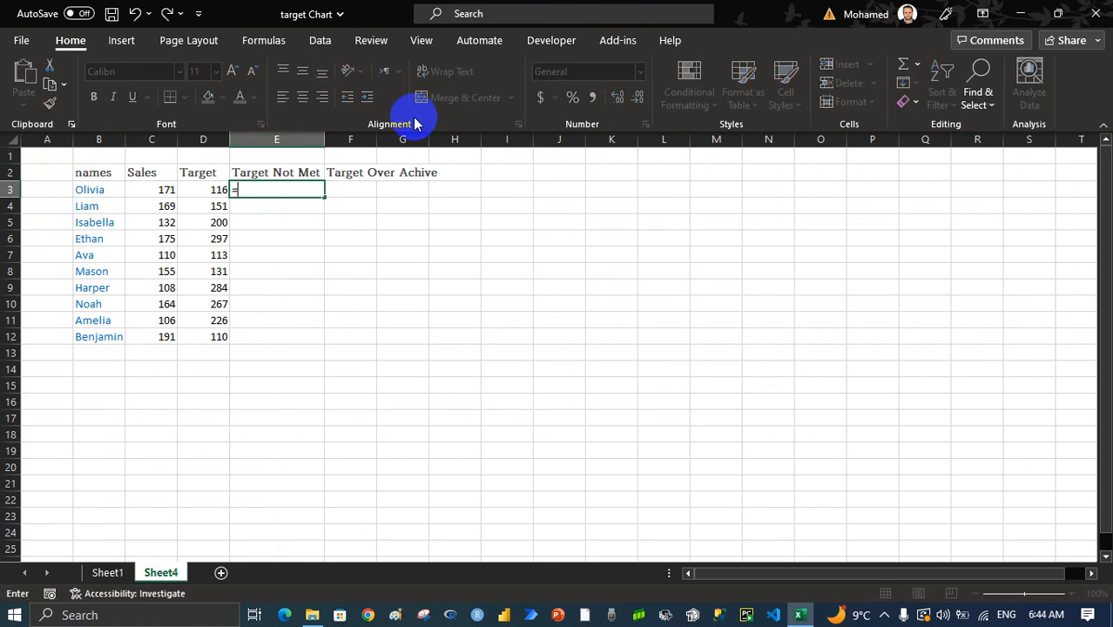
{"action": "key", "text": "Left"}
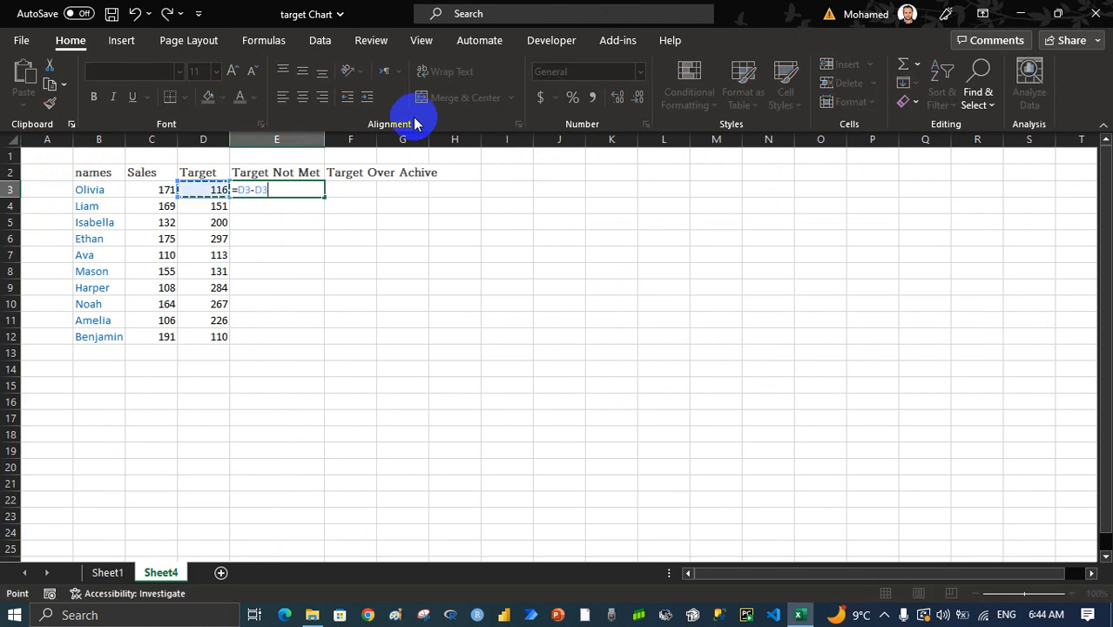
{"action": "key", "text": "Left"}
{"action": "key", "text": "Return"}
Copy the E3 formula down the Target Not Met column through E12
{"action": "key", "text": "Up"}
{"action": "key", "text": "ctrl+c"}
{"action": "key", "text": "Left"}
{"action": "key", "text": "ctrl+Down"}
{"action": "key", "text": "Right"}
{"action": "key", "text": "ctrl+v"}
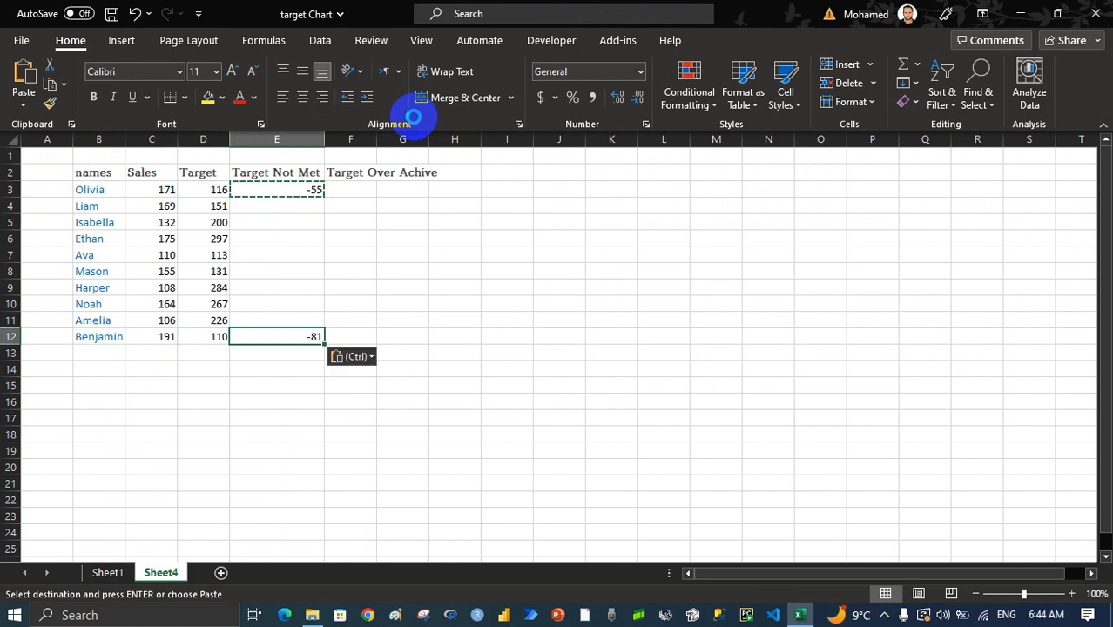
{"action": "key", "text": "shift+ctrl+Up"}
{"action": "key", "text": "ctrl+d"}
{"action": "key", "text": "ctrl+Up"}
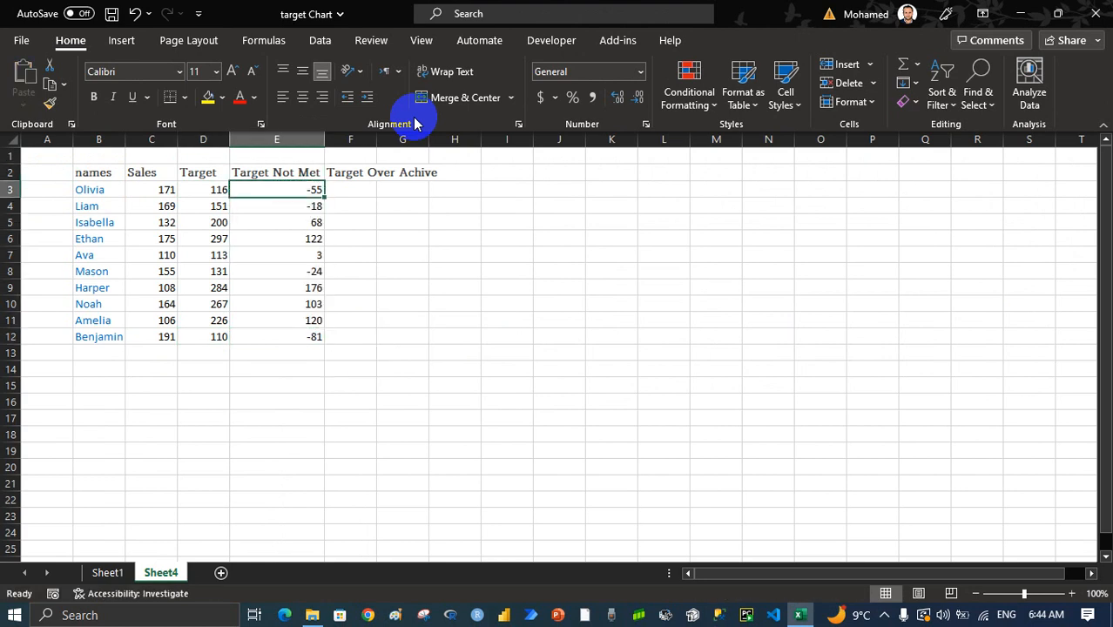
Show the formula bar and change the formula in E3 to =MAX(D3-C3,0)
{"action": "left_click", "coordinate": [421, 40]}
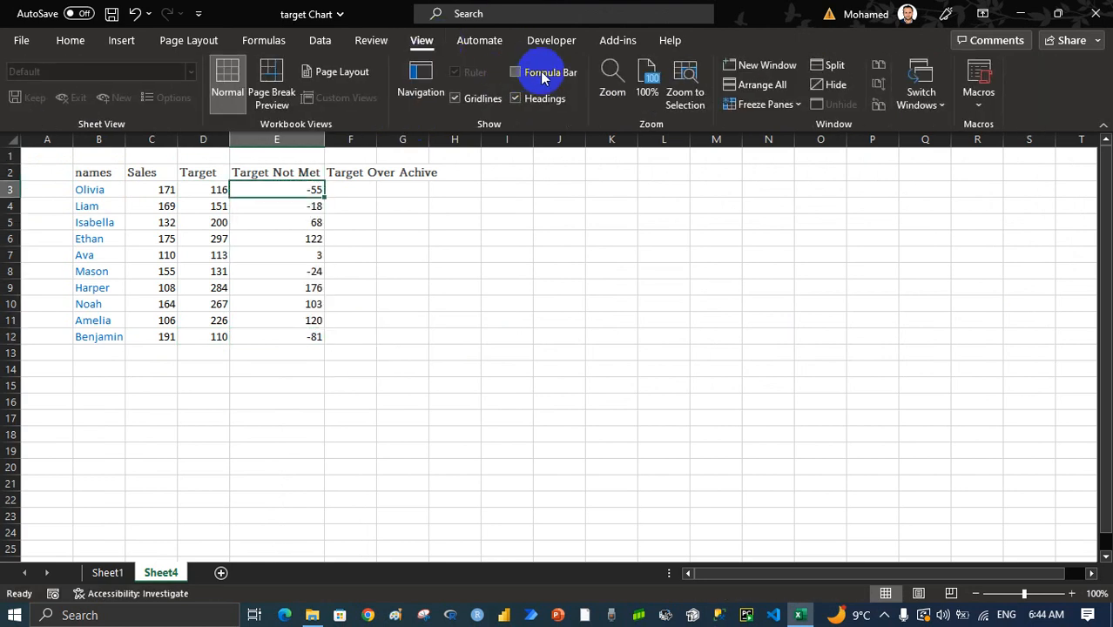
{"action": "left_click", "coordinate": [517, 72]}
{"action": "left_click", "coordinate": [219, 150]}
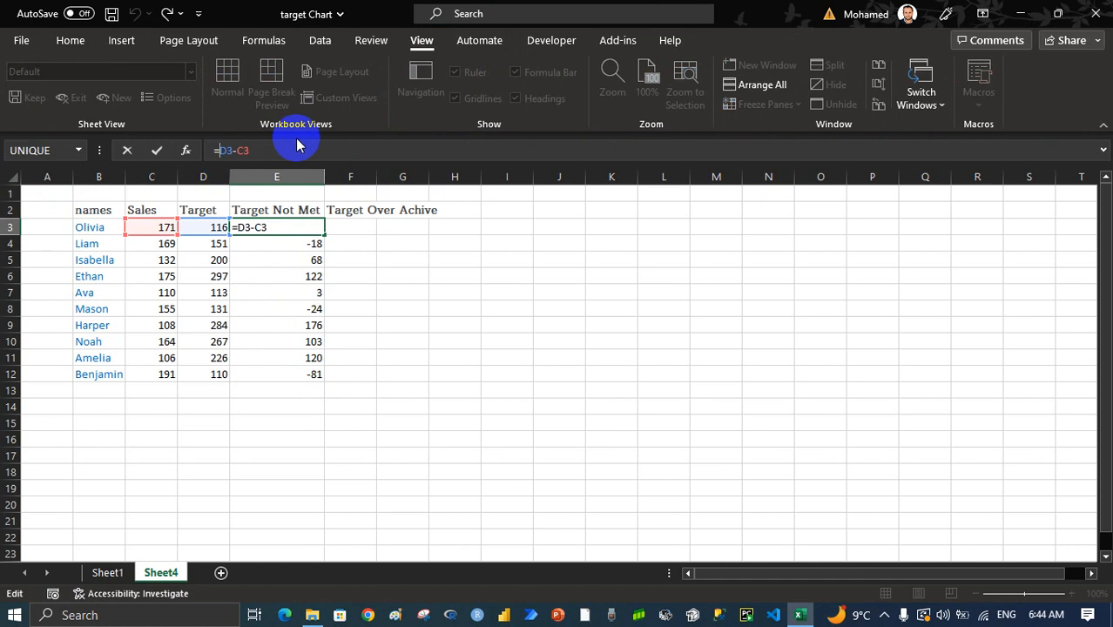
{"action": "type", "text": "max("}
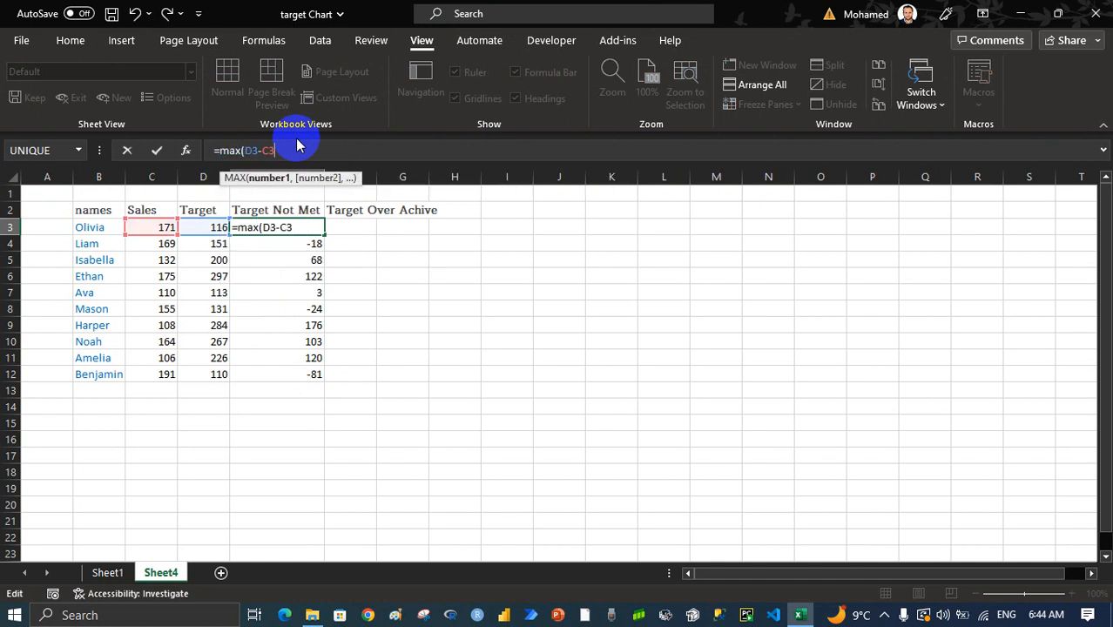
{"action": "type", "text": ",0)"}
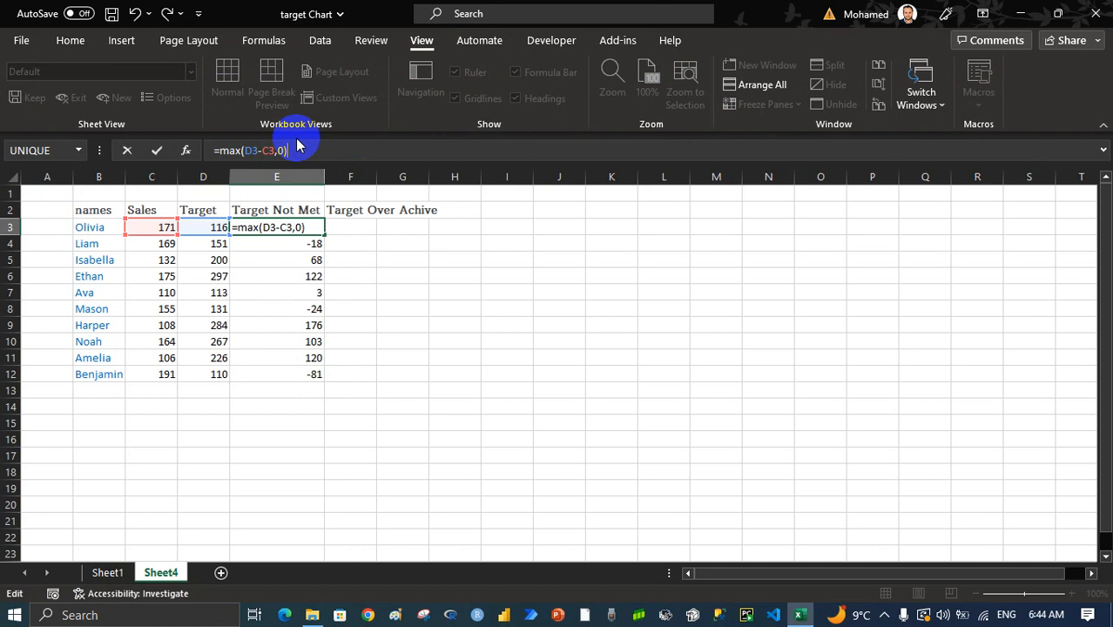
{"action": "key", "text": "Return"}
Copy the MAX formula from E3 over the rest of the Target Not Met column through E12
{"action": "key", "text": "Up"}
{"action": "key", "text": "ctrl+c"}
{"action": "key", "text": "ctrl+shift+Down"}
{"action": "key", "text": "ctrl+v"}
{"action": "key", "text": "Escape"}
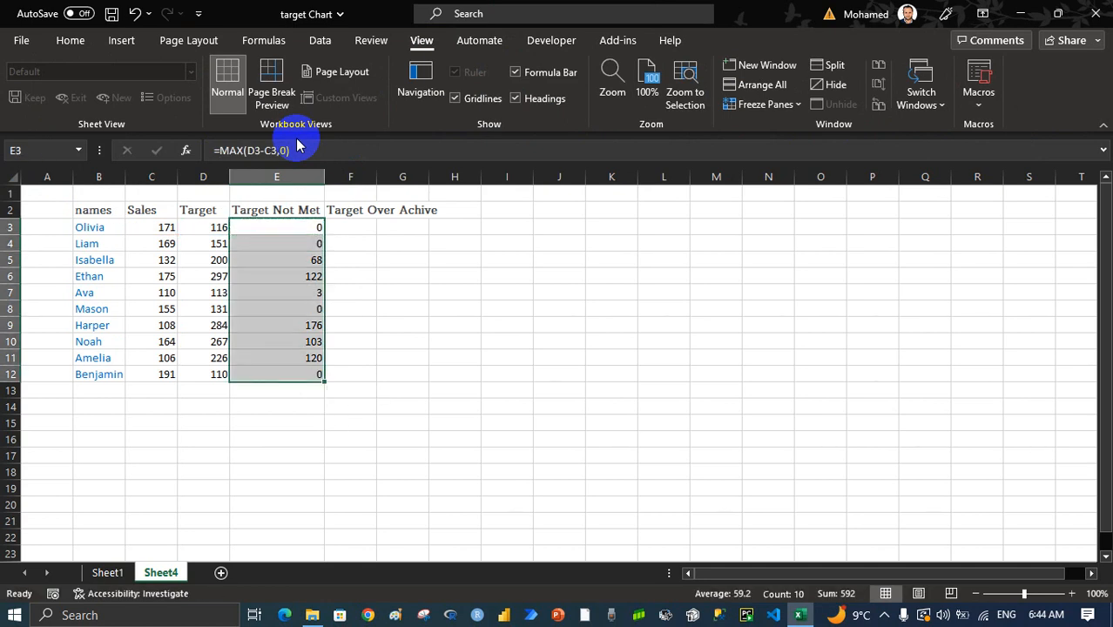
Enter the formula =C3-D3 in cell F3 under Target Over Achive
{"action": "key", "text": "Right"}
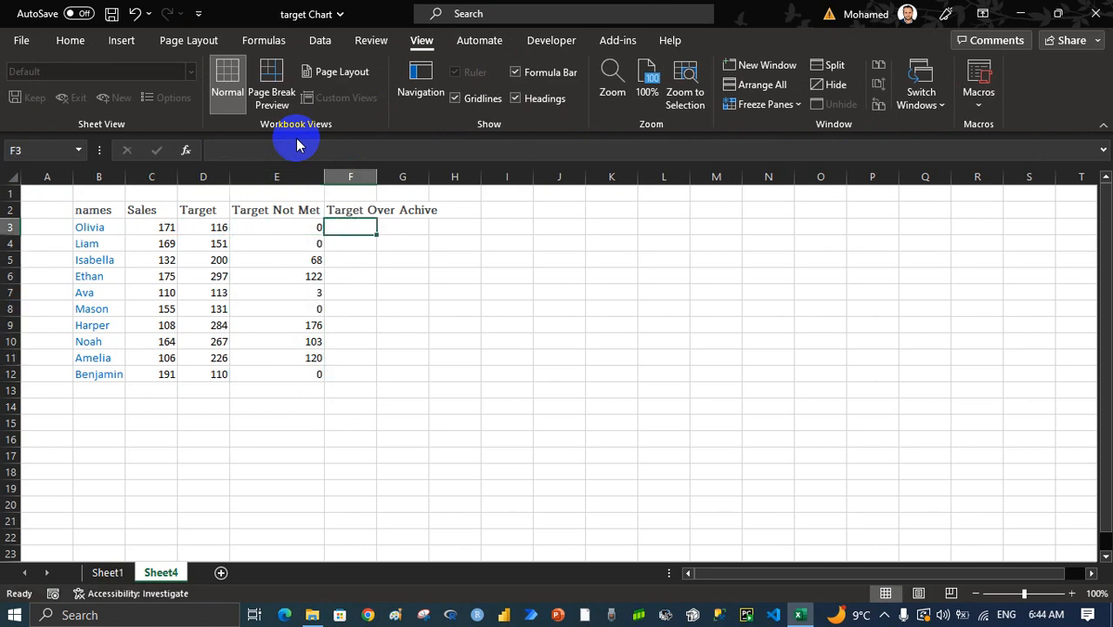
{"action": "type", "text": "="}
{"action": "key", "text": "Left"}
{"action": "key", "text": "Left"}
{"action": "key", "text": "Left"}
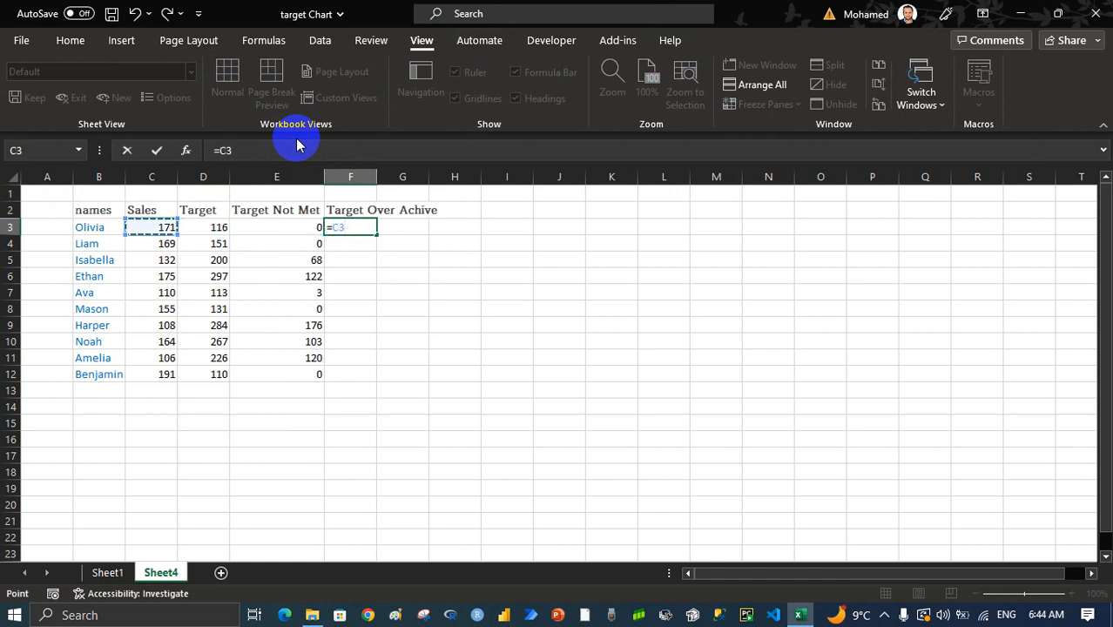
{"action": "type", "text": "-"}
{"action": "key", "text": "Left"}
{"action": "key", "text": "Left"}
{"action": "key", "text": "Return"}
Copy the F3 formula to all cells of the Target Over Achive column, F3:F12
{"action": "key", "text": "Up"}
{"action": "key", "text": "ctrl+c"}
{"action": "key", "text": "Left"}
{"action": "key", "text": "ctrl+Down"}
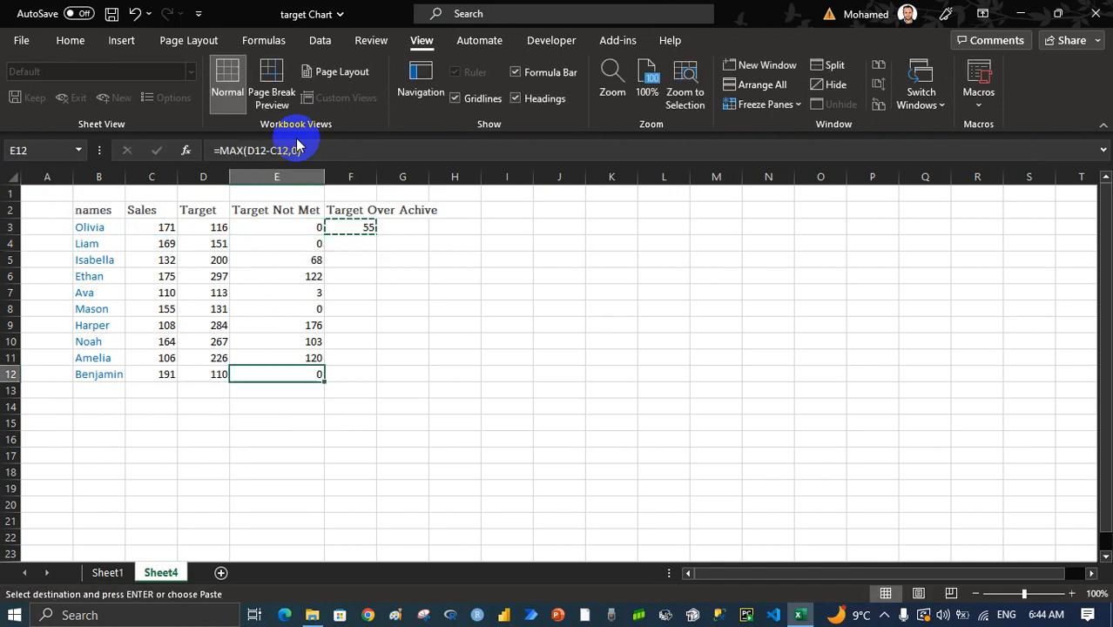
{"action": "key", "text": "Right"}
{"action": "key", "text": "ctrl+v"}
{"action": "key", "text": "ctrl+c"}
{"action": "key", "text": "ctrl+shift+Up"}
{"action": "key", "text": "ctrl+v"}
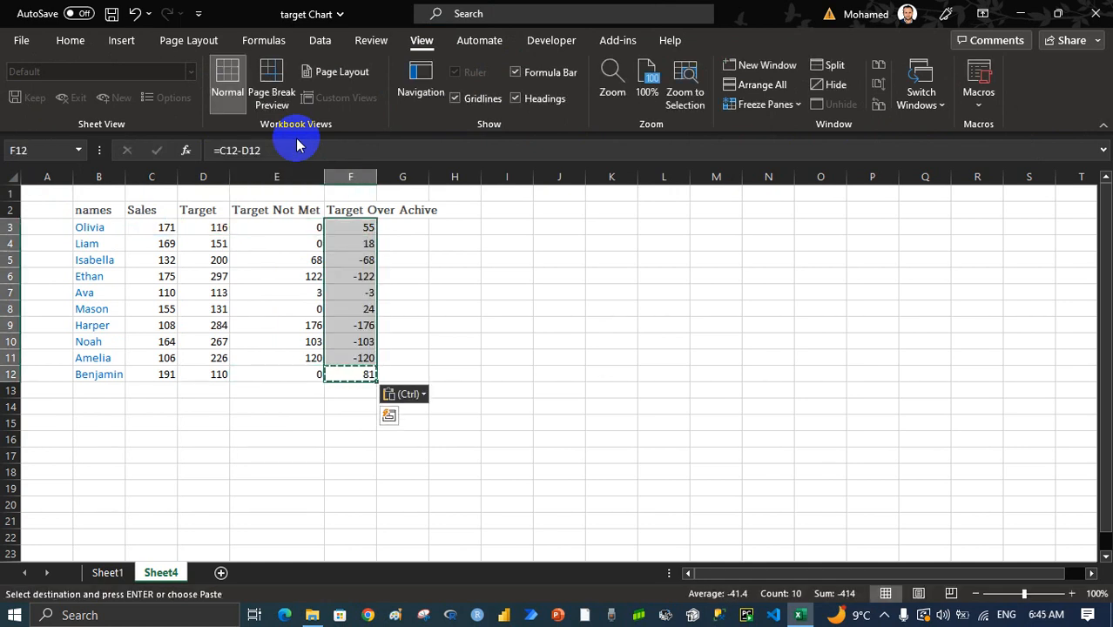
Change the formula in F12 to =MAX(C12-D12,0)
{"action": "left_click", "coordinate": [218, 151]}
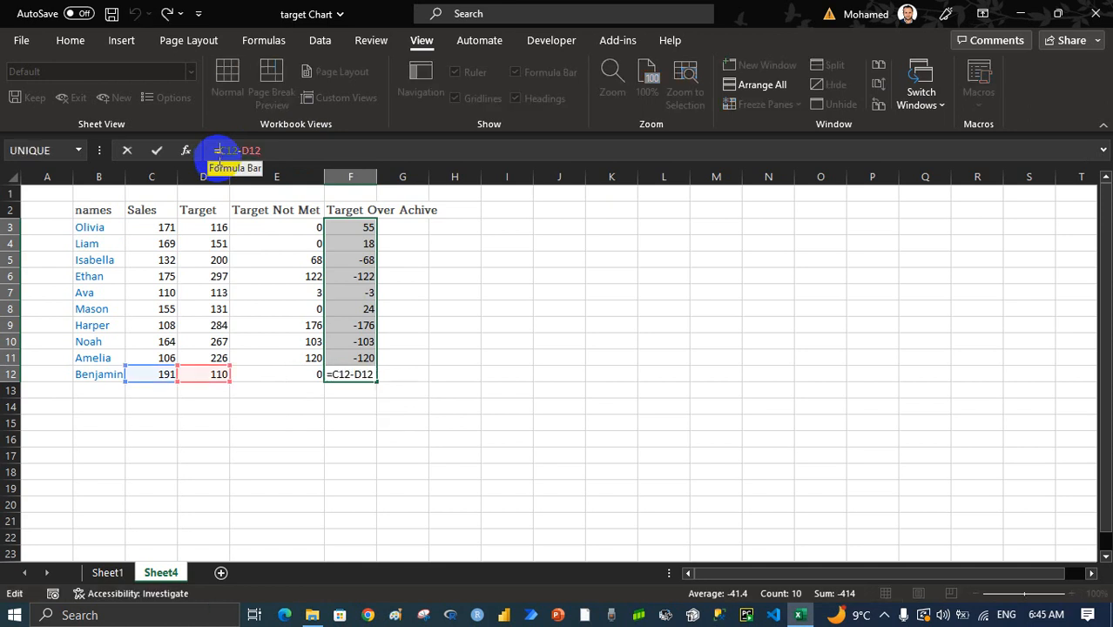
{"action": "type", "text": "max("}
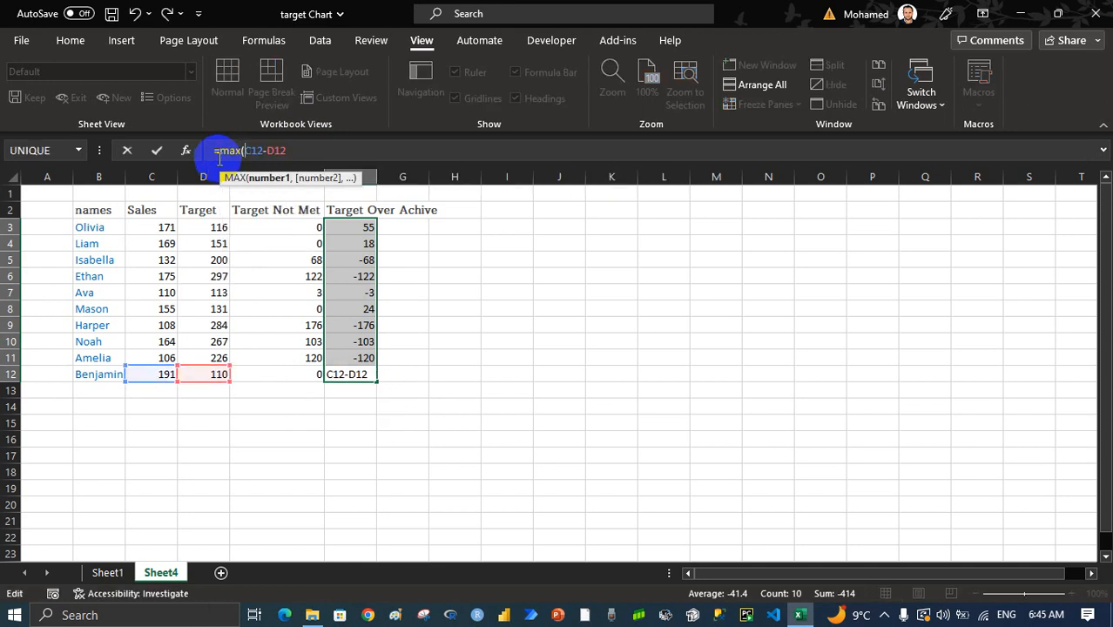
{"action": "type", "text": ",0"}
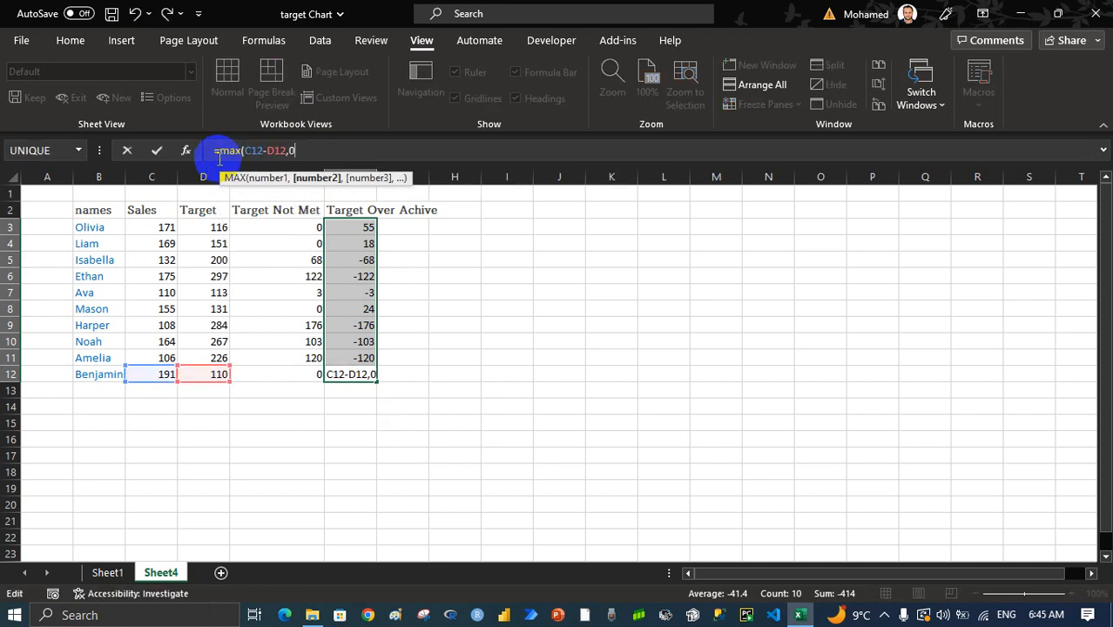
{"action": "key", "text": "Return"}
Copy the MAX formula from F12 up the Target Over Achive column to F3
{"action": "key", "text": "Up"}
{"action": "key", "text": "Down"}
{"action": "key", "text": "ctrl+Down"}
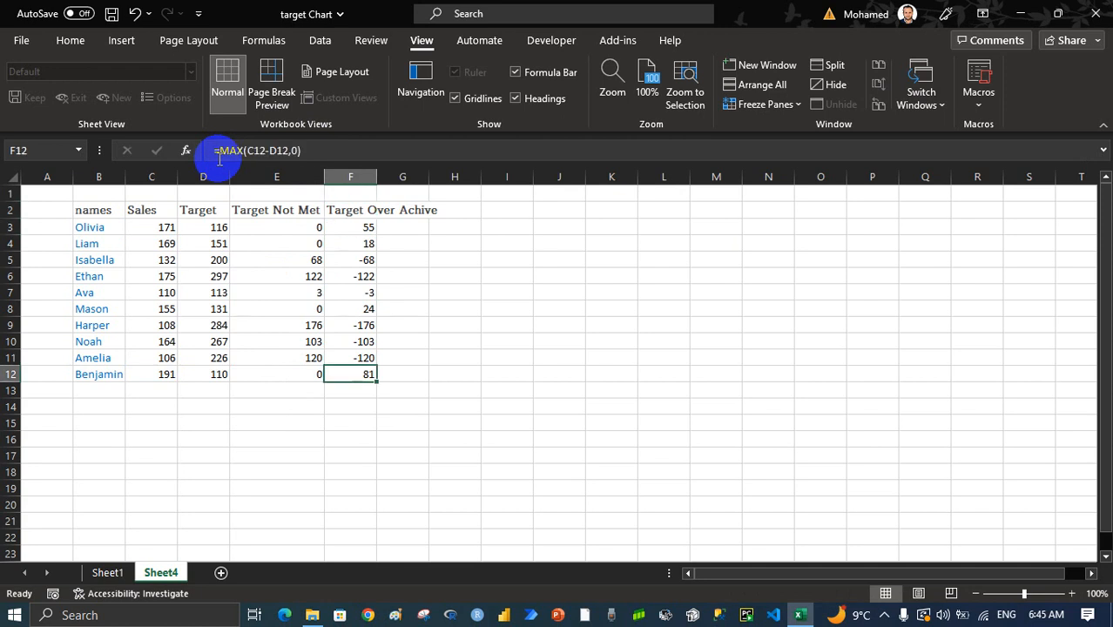
{"action": "key", "text": "ctrl+c"}
{"action": "key", "text": "ctrl+shift+Up"}
{"action": "key", "text": "shift+Down"}
{"action": "key", "text": "ctrl+v"}
{"action": "key", "text": "ctrl+Up"}
{"action": "key", "text": "Down"}
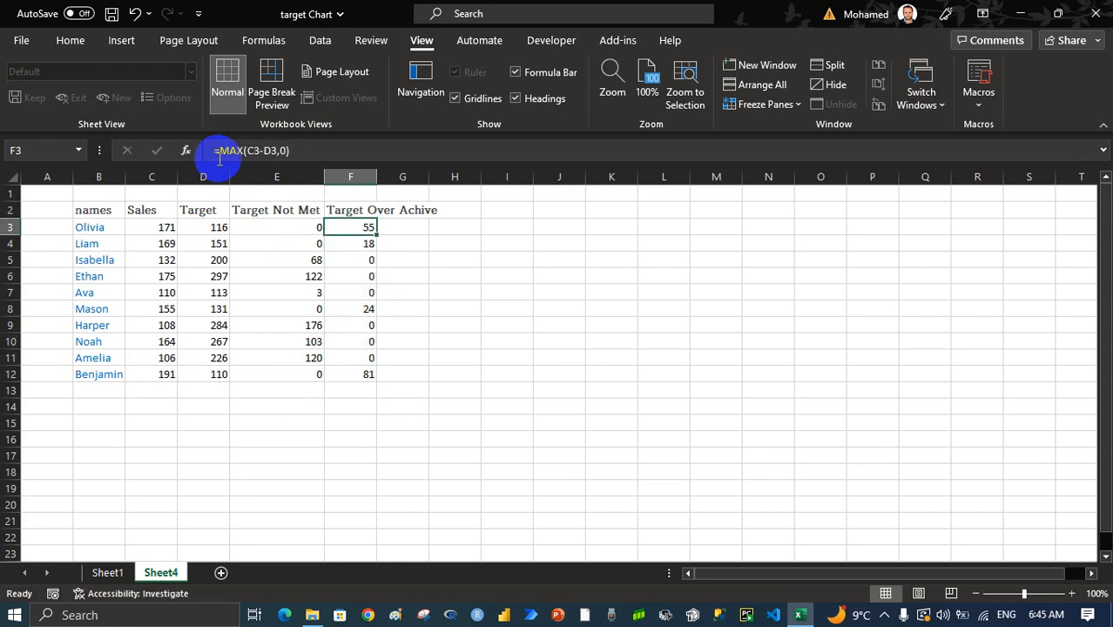
Insert a default column chart of the Target values in D3:D12 and delete its chart title
{"action": "key", "text": "Left"}
{"action": "key", "text": "Left"}
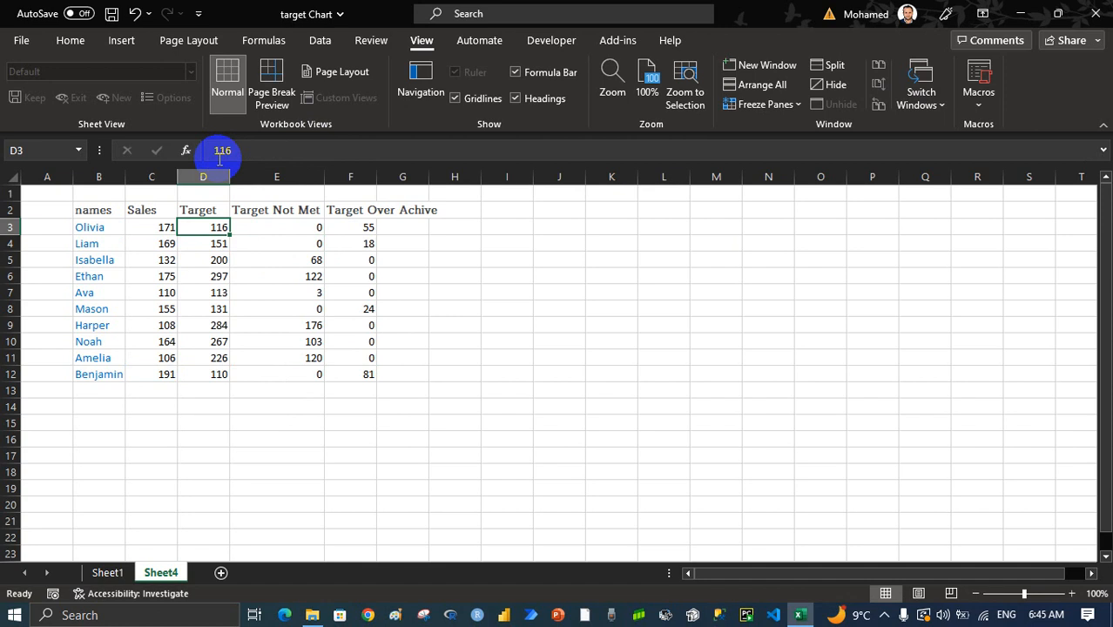
{"action": "key", "text": "ctrl+shift+Down"}
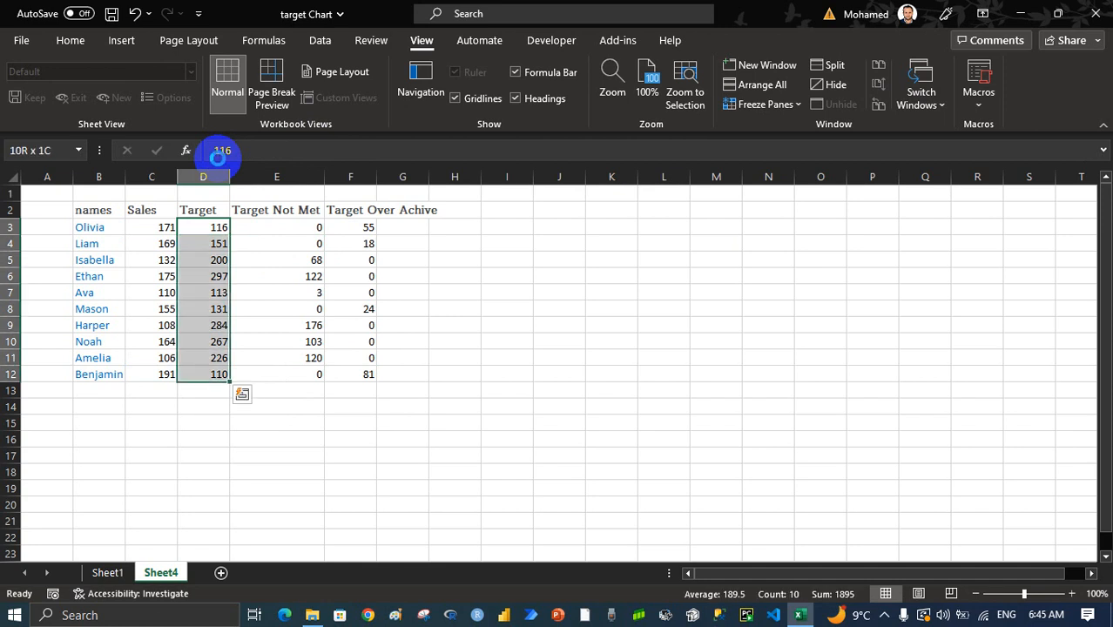
{"action": "key", "text": "alt+F1"}
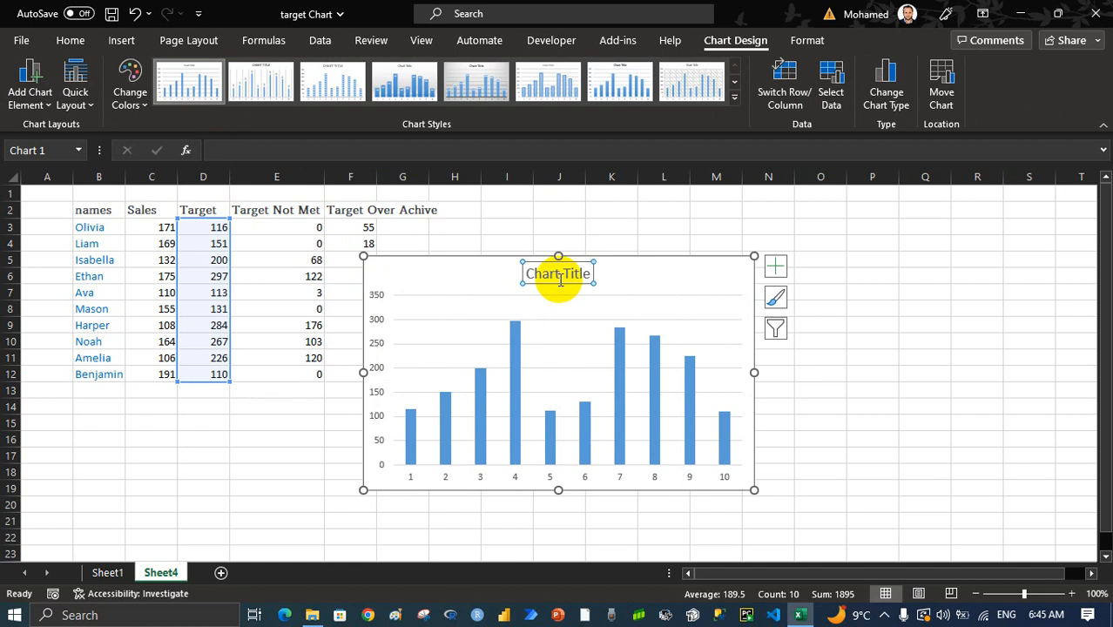
{"action": "key", "text": "Delete"}
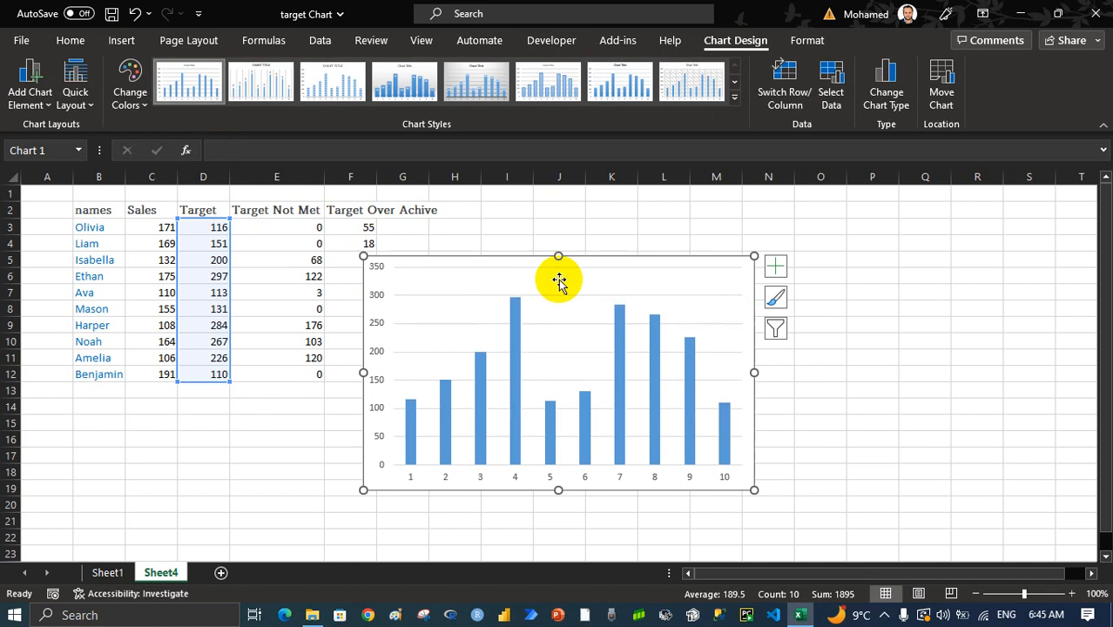
Change the chart type of the Target series to Line with Markers
{"action": "left_click", "coordinate": [612, 355]}
{"action": "right_click", "coordinate": [615, 356]}
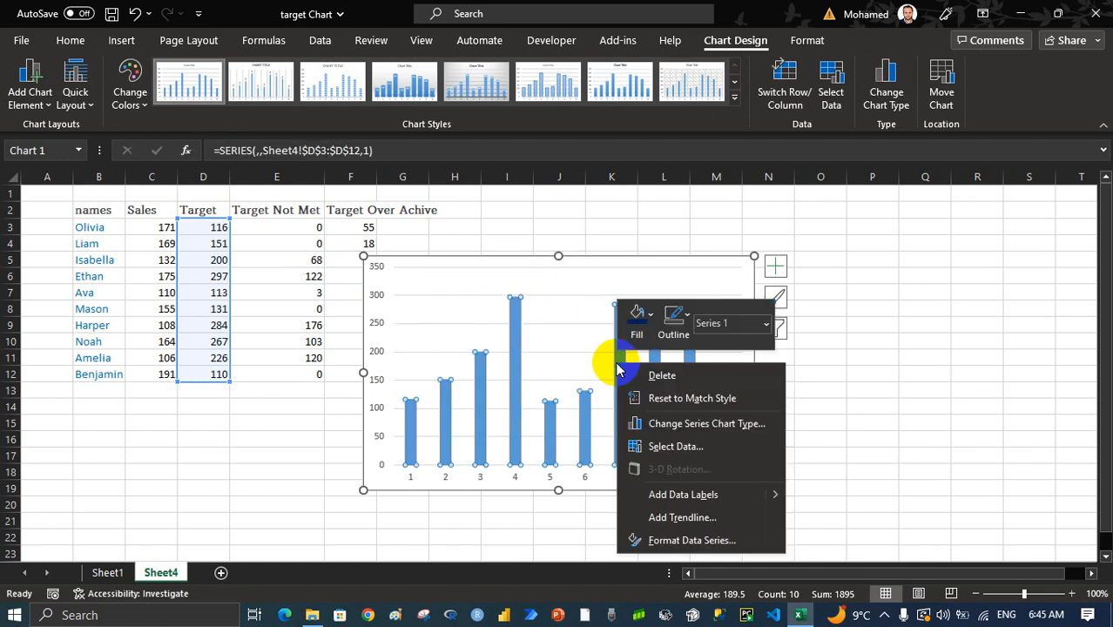
{"action": "left_click", "coordinate": [669, 429]}
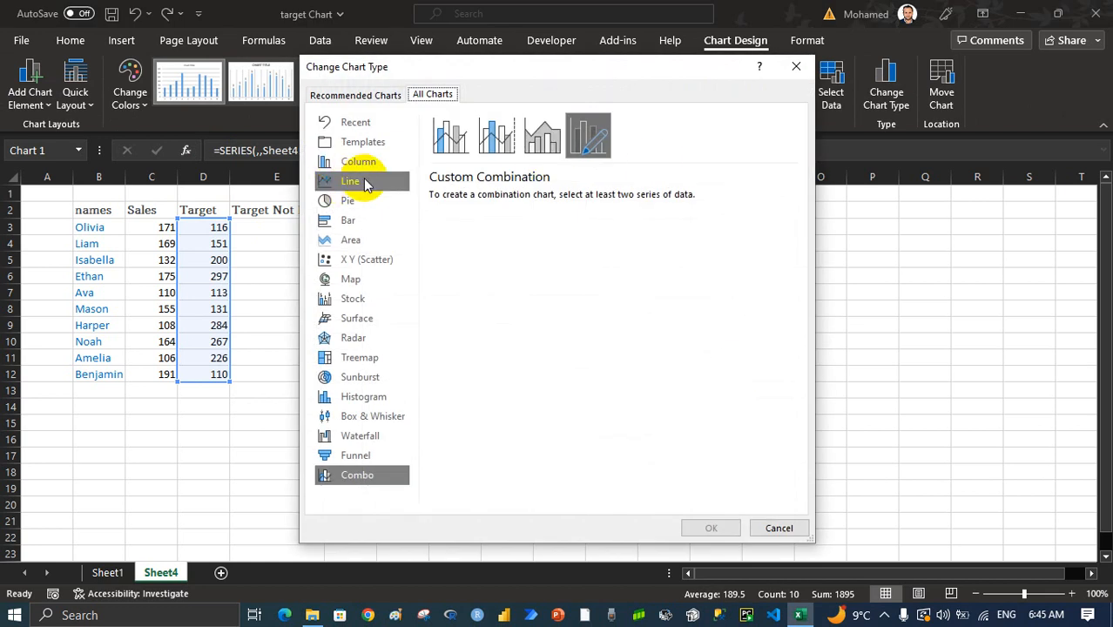
{"action": "left_click", "coordinate": [364, 182]}
{"action": "left_click", "coordinate": [604, 145]}
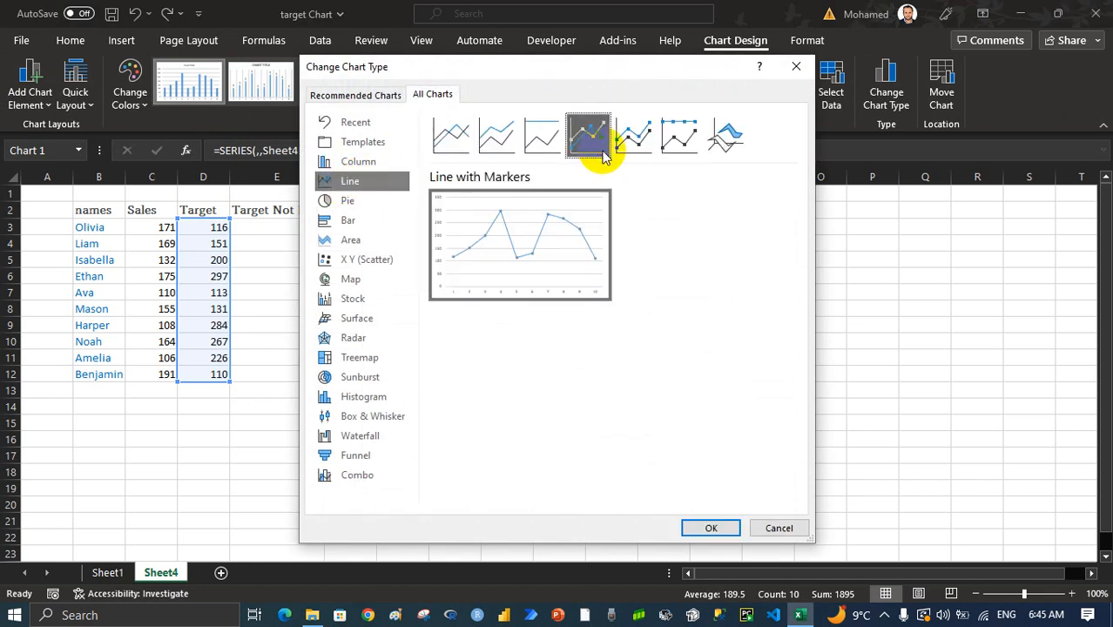
{"action": "left_click", "coordinate": [711, 528]}
Remove the connecting line from the Target series, keeping only its markers, and widen the chart to about 6.2 inches
{"action": "left_click", "coordinate": [633, 306]}
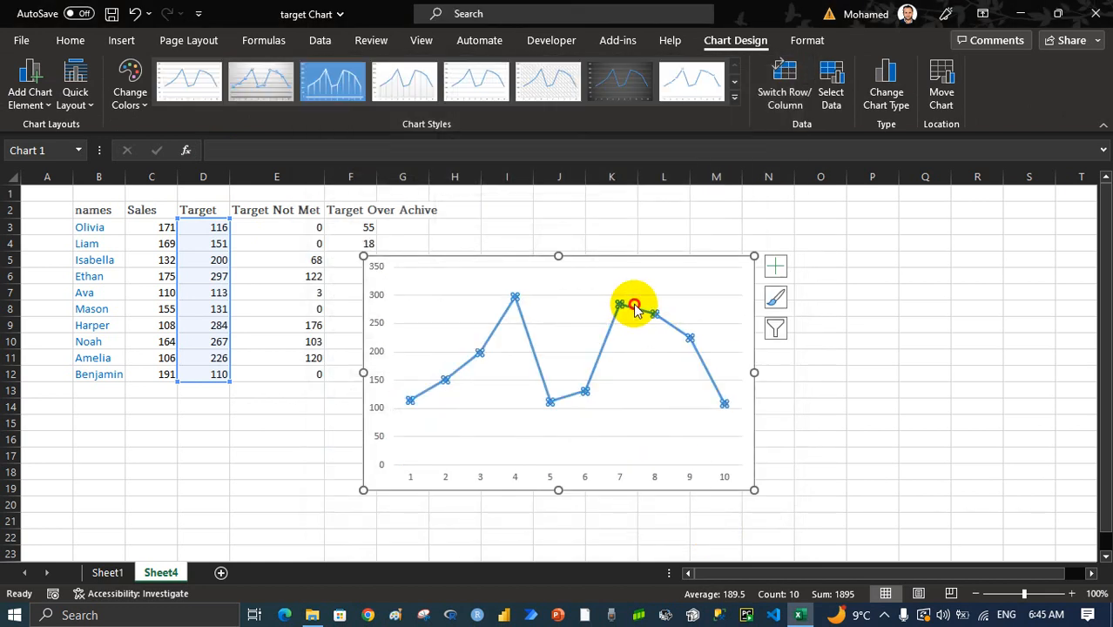
{"action": "right_click", "coordinate": [632, 304]}
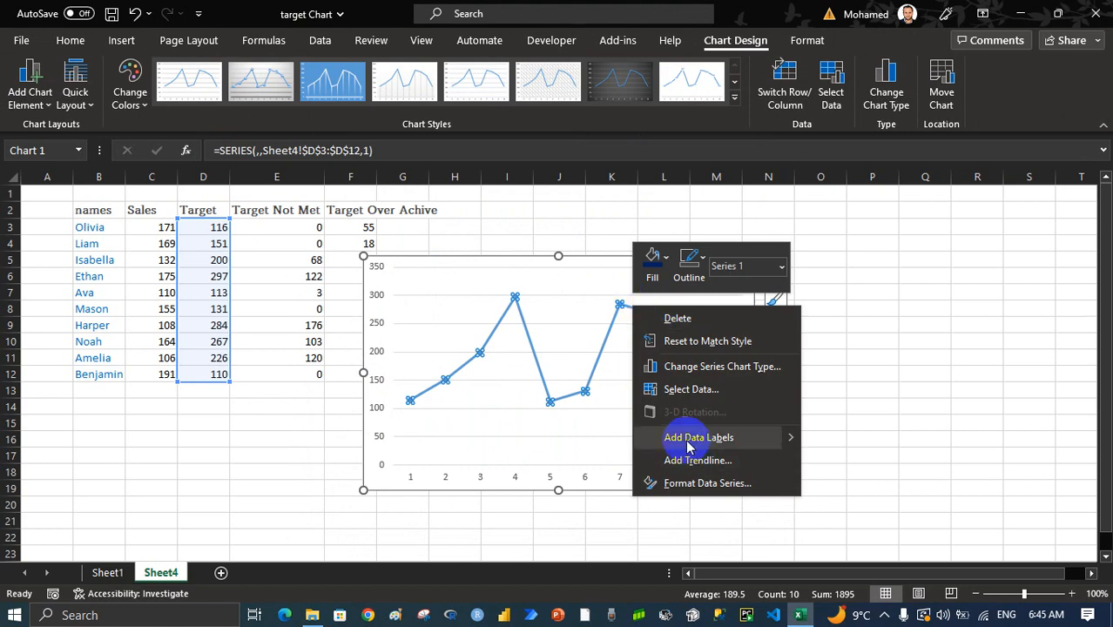
{"action": "left_click", "coordinate": [689, 261]}
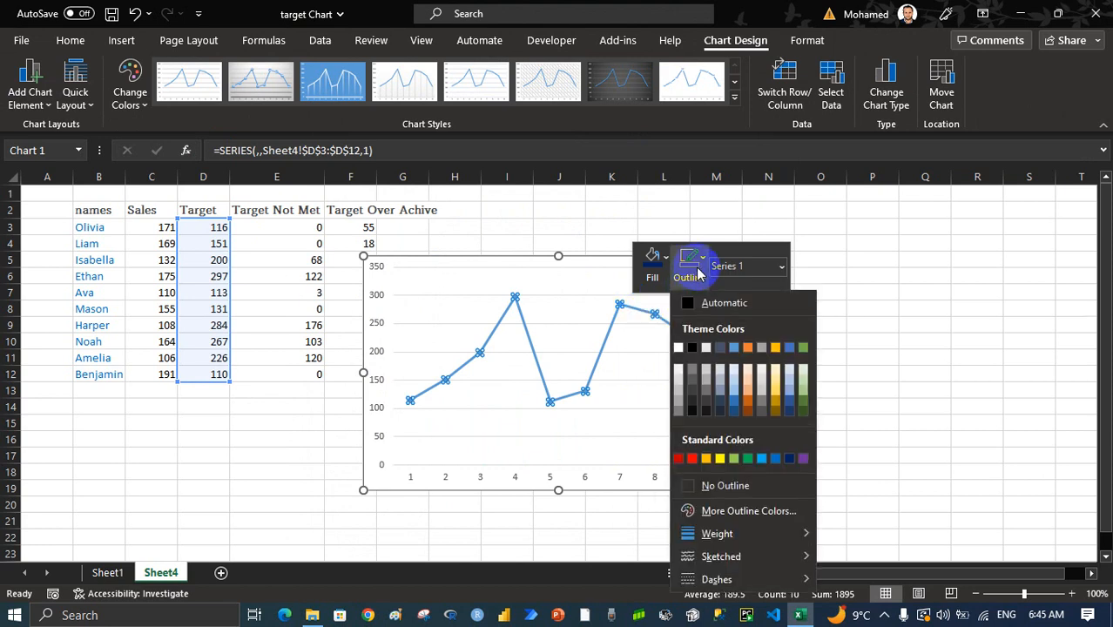
{"action": "left_click", "coordinate": [749, 494]}
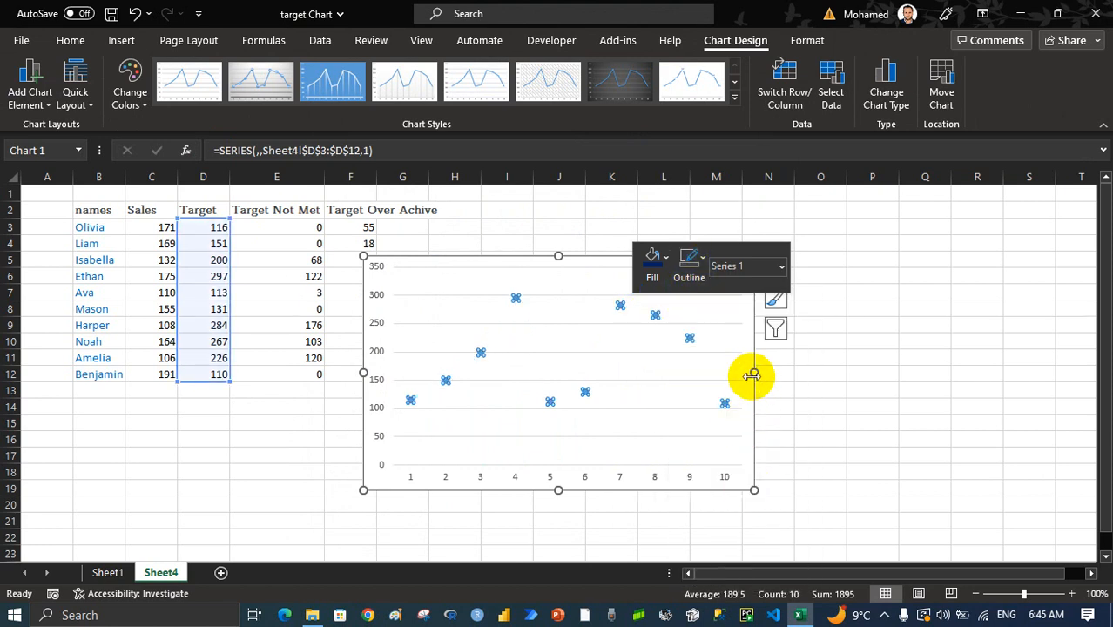
{"action": "left_click_drag", "start_coordinate": [753, 372], "coordinate": [846, 372]}
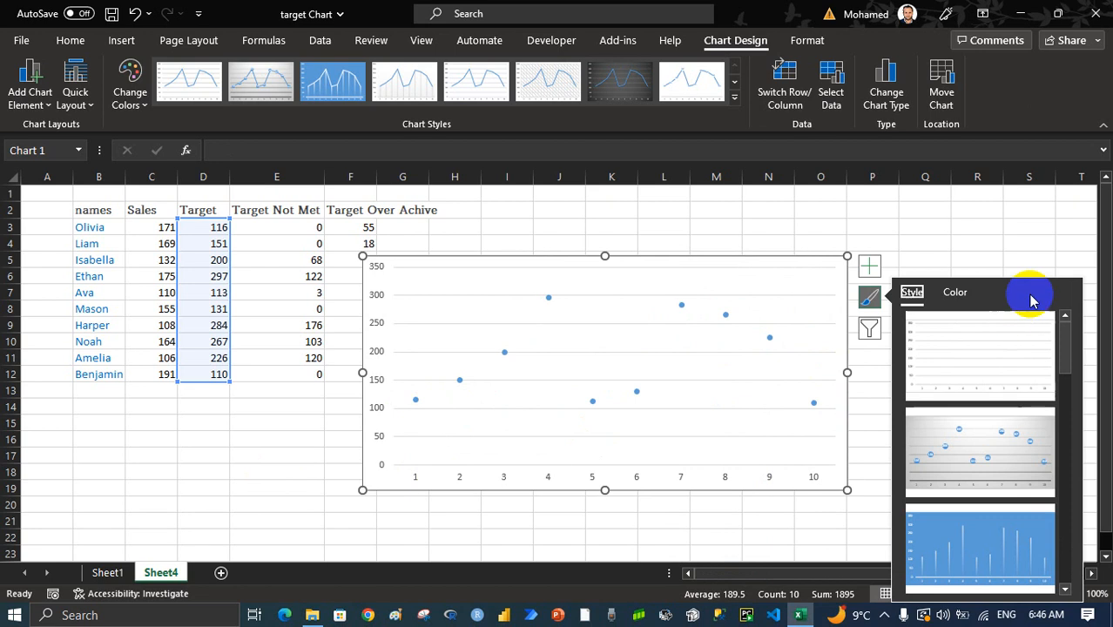
{"action": "left_click", "coordinate": [107, 572]}
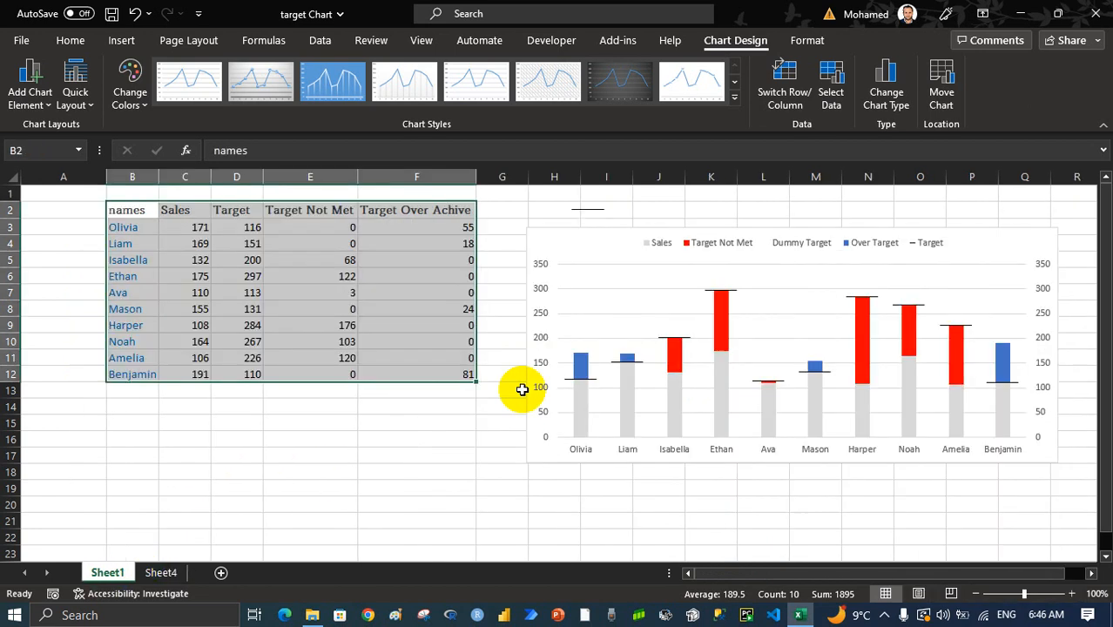
{"action": "left_click", "coordinate": [161, 572]}
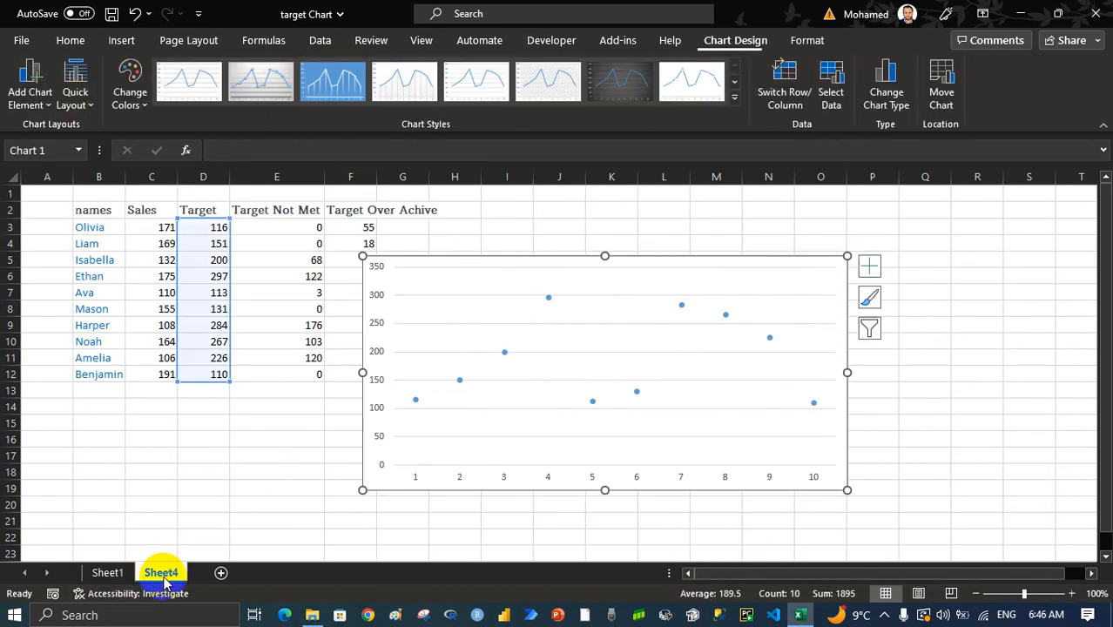
{"action": "left_click", "coordinate": [122, 40]}
{"action": "left_click", "coordinate": [195, 102]}
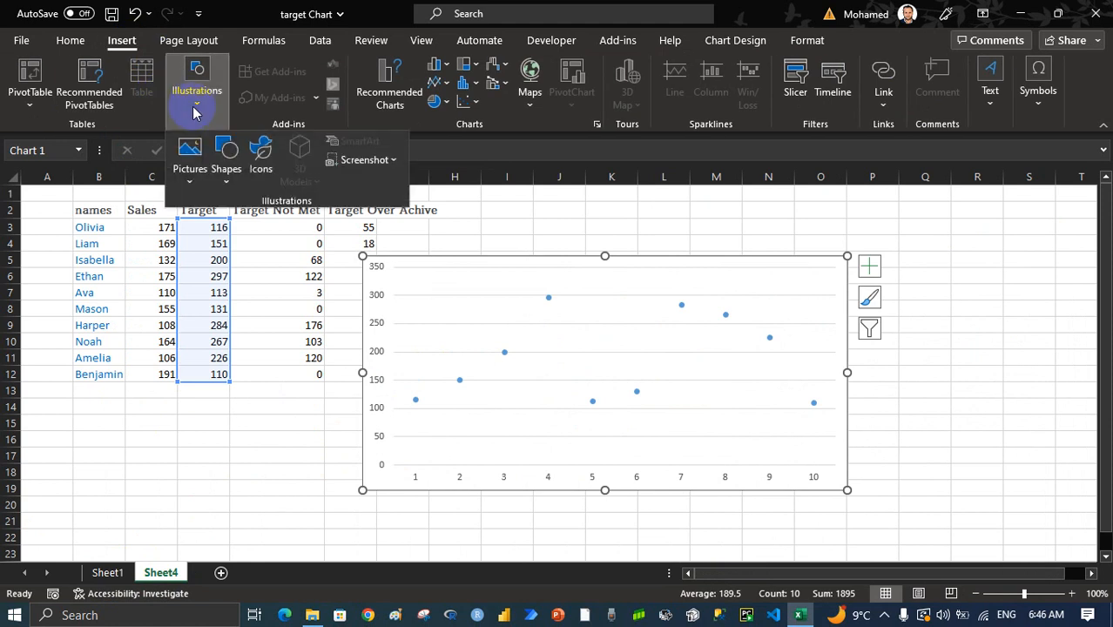
{"action": "left_click", "coordinate": [226, 157]}
{"action": "left_click", "coordinate": [243, 223]}
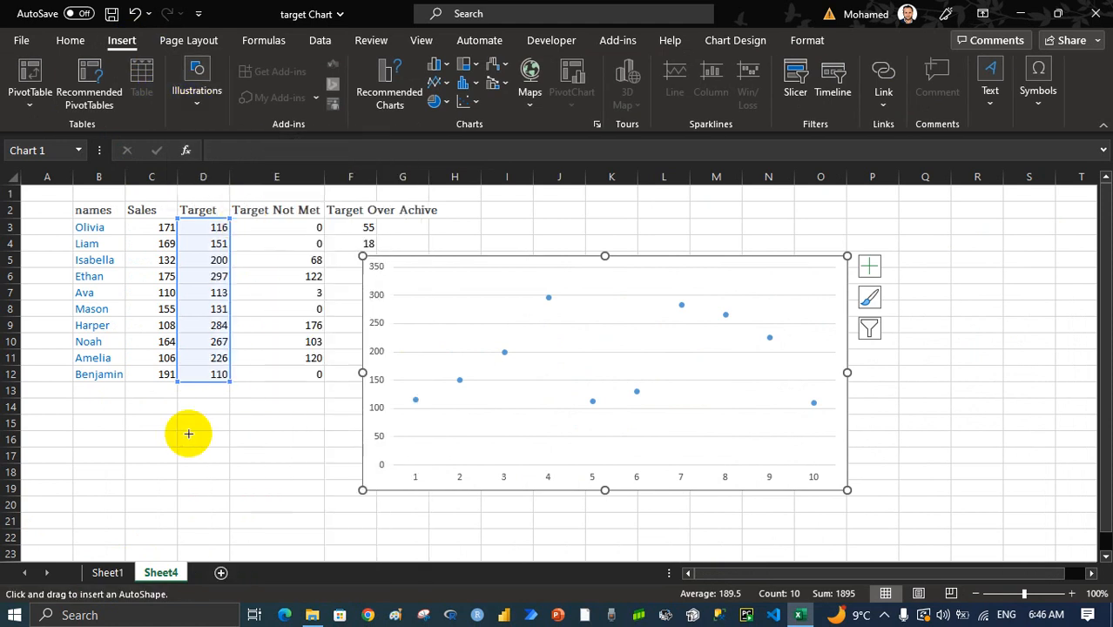
{"action": "left_click_drag", "start_coordinate": [206, 412], "coordinate": [206, 413]}
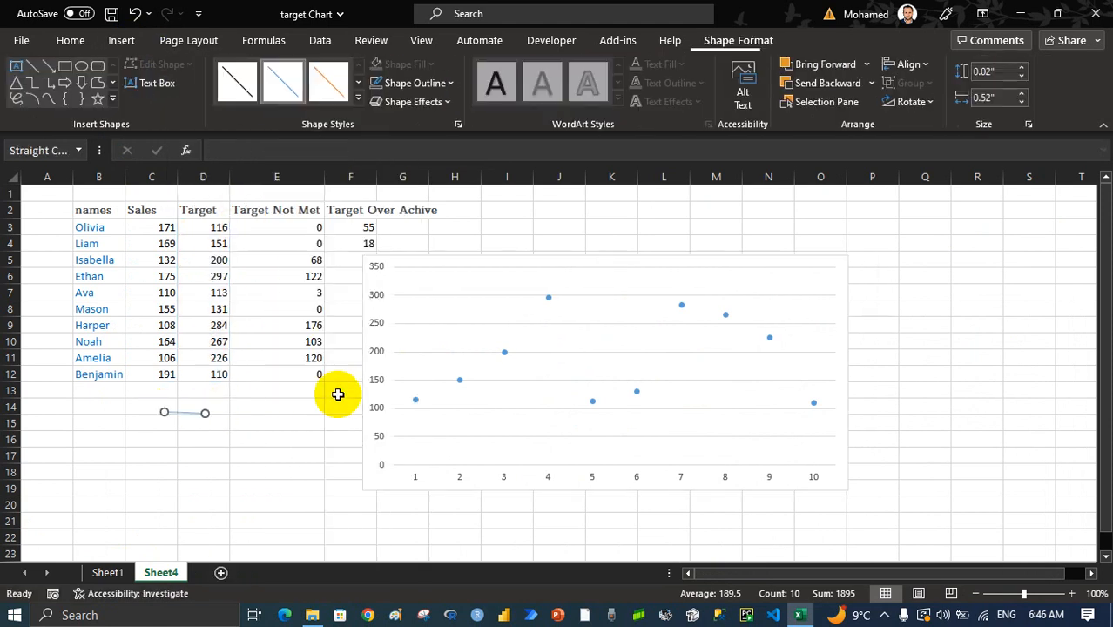
{"action": "key", "text": "ctrl+z"}
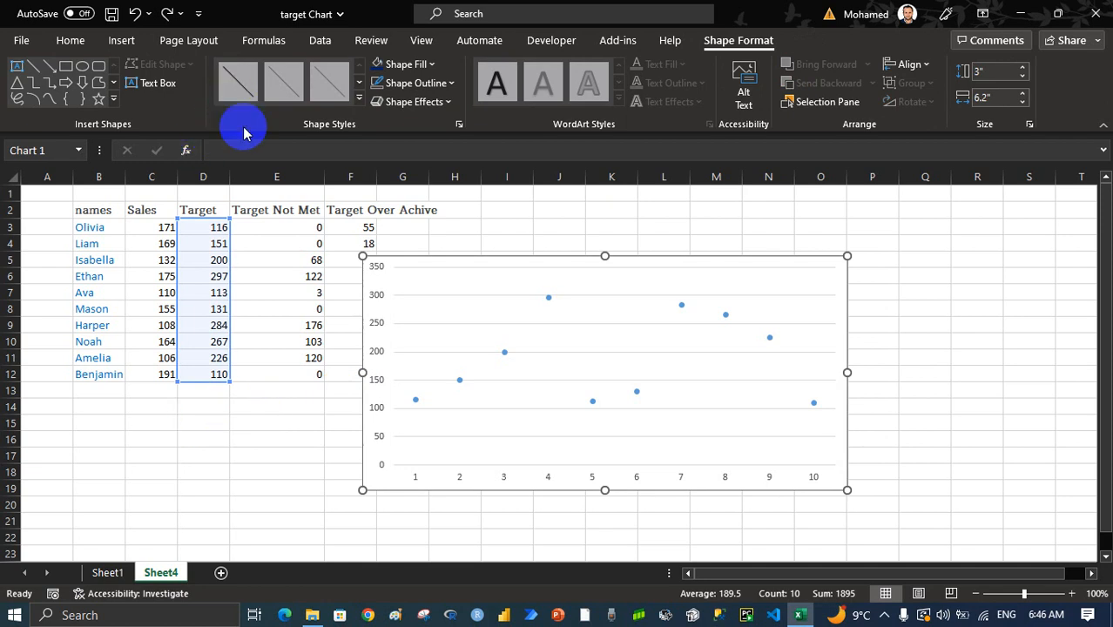
Draw a horizontal straight line about 0.58 inches long below the Target column in the black line style and thicken it
{"action": "left_click", "coordinate": [197, 449]}
{"action": "left_click", "coordinate": [230, 83]}
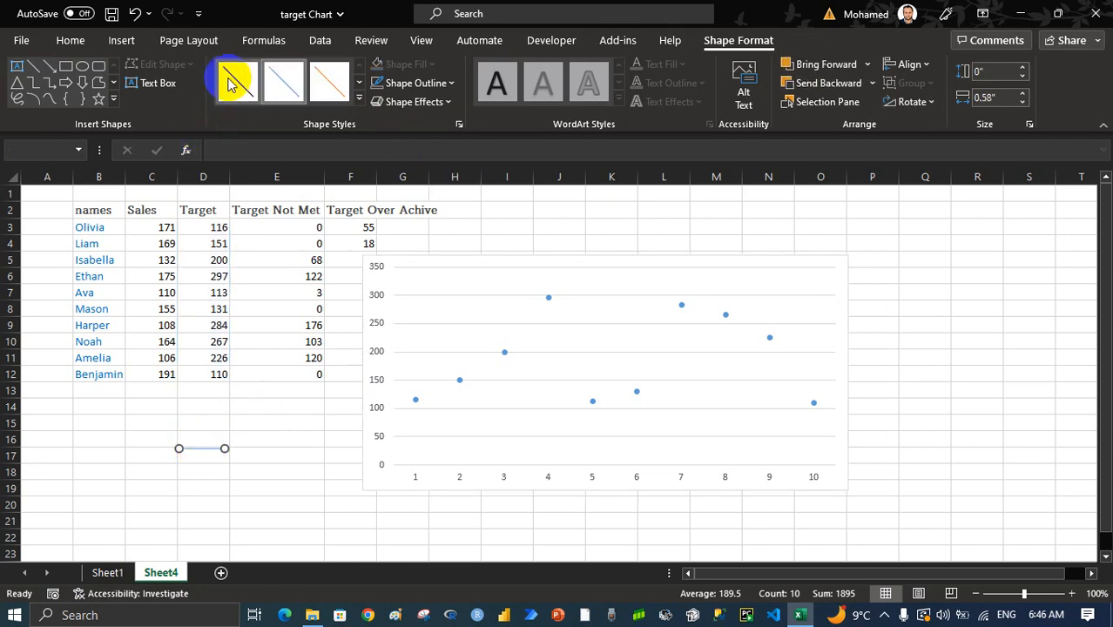
{"action": "right_click", "coordinate": [209, 448]}
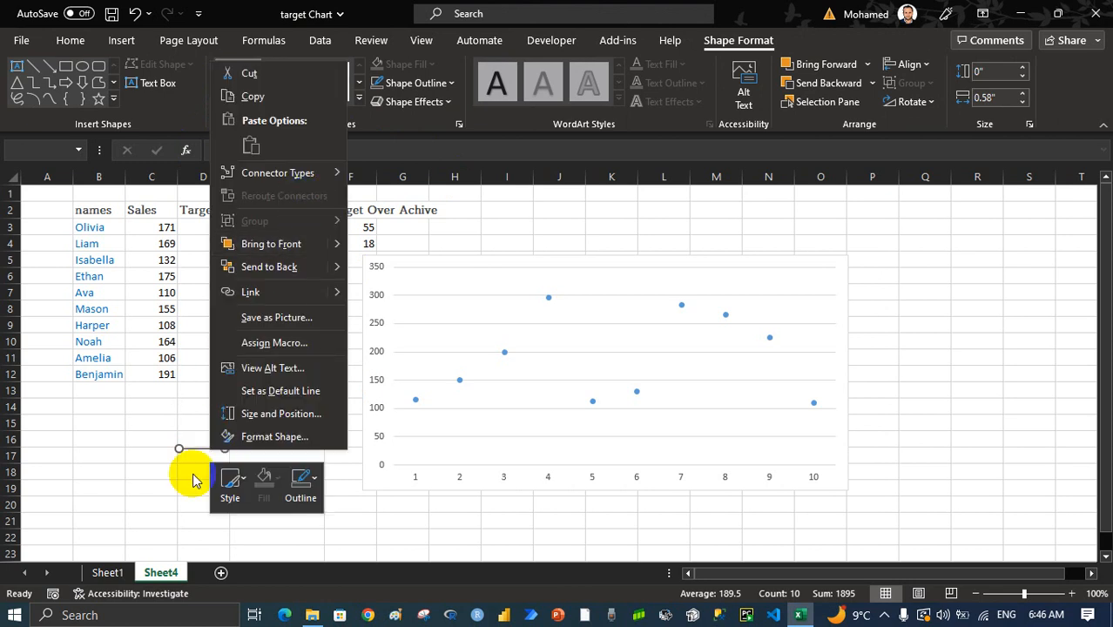
{"action": "left_click", "coordinate": [293, 492]}
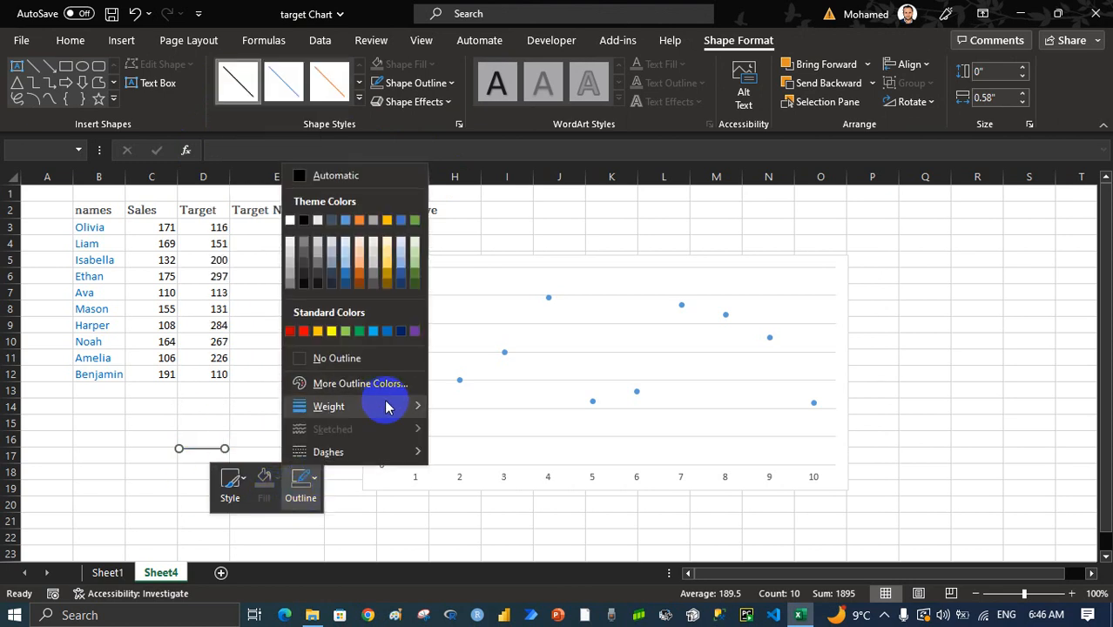
{"action": "mouse_move", "coordinate": [385, 405]}
{"action": "left_click", "coordinate": [485, 471]}
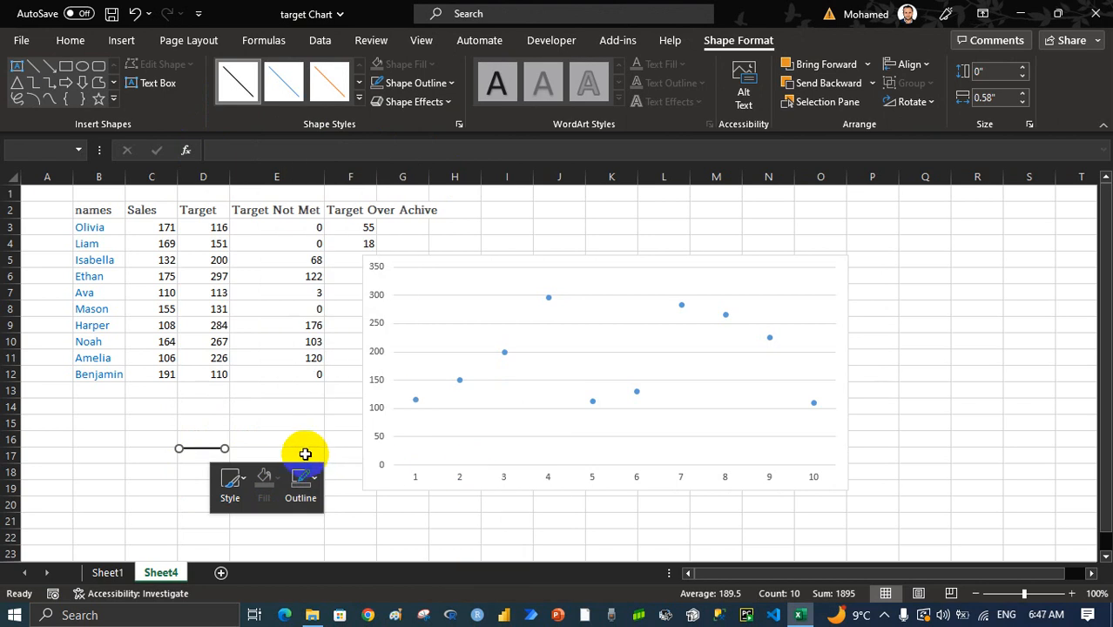
Shorten the drawn line to about 0.32 inches and paste a copy onto the Target series as its markers
{"action": "left_click_drag", "start_coordinate": [225, 448], "coordinate": [204, 448]}
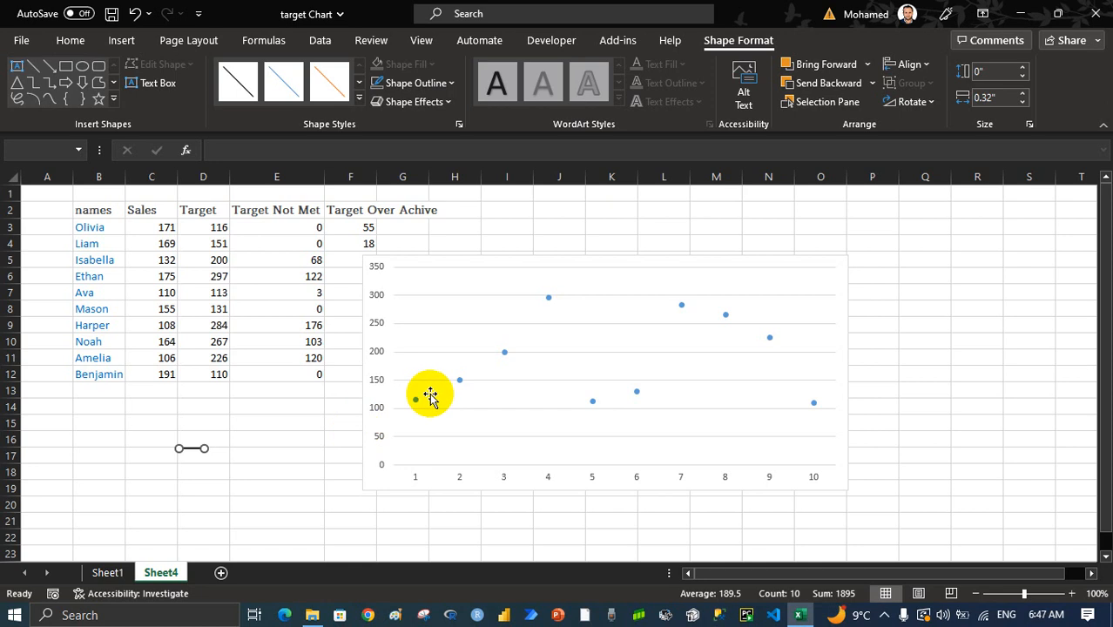
{"action": "left_click", "coordinate": [459, 380]}
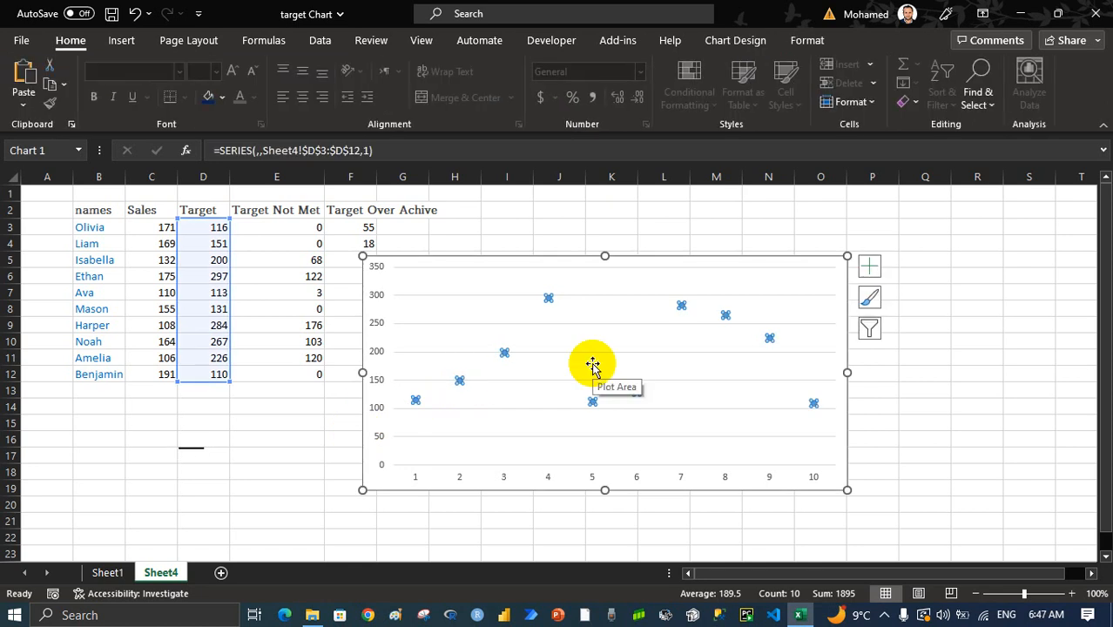
{"action": "key", "text": "ctrl+v"}
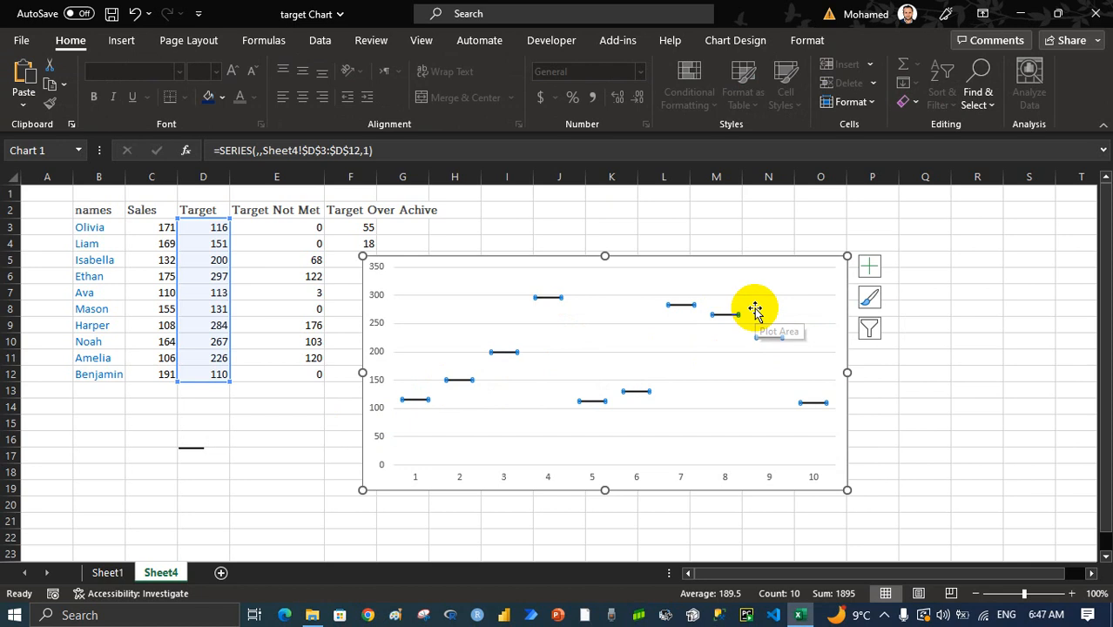
Copy the Sales values in C3:C12 and paste them into the chart as a new series
{"action": "left_click", "coordinate": [171, 243]}
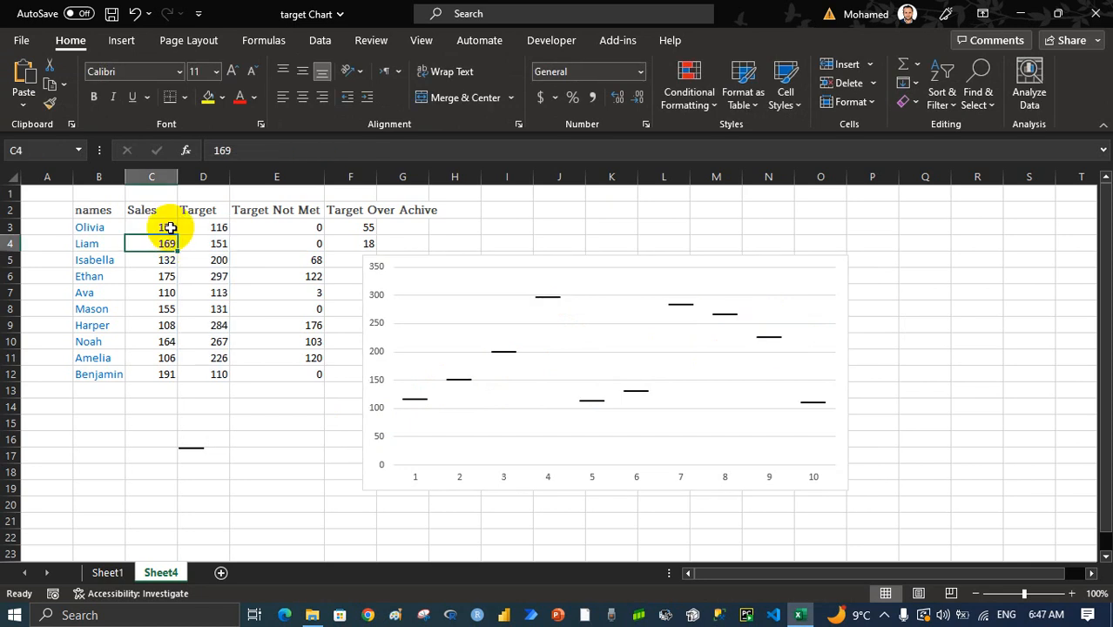
{"action": "left_click", "coordinate": [168, 228]}
{"action": "left_click_drag", "start_coordinate": [168, 227], "coordinate": [166, 379]}
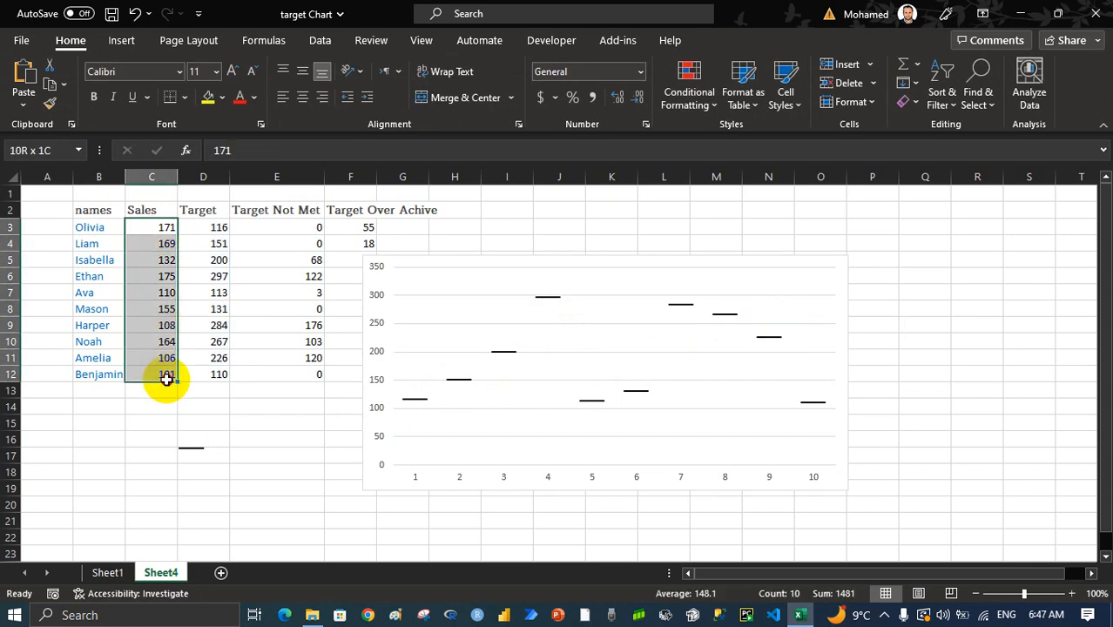
{"action": "key", "text": "ctrl+c"}
{"action": "left_click", "coordinate": [451, 306]}
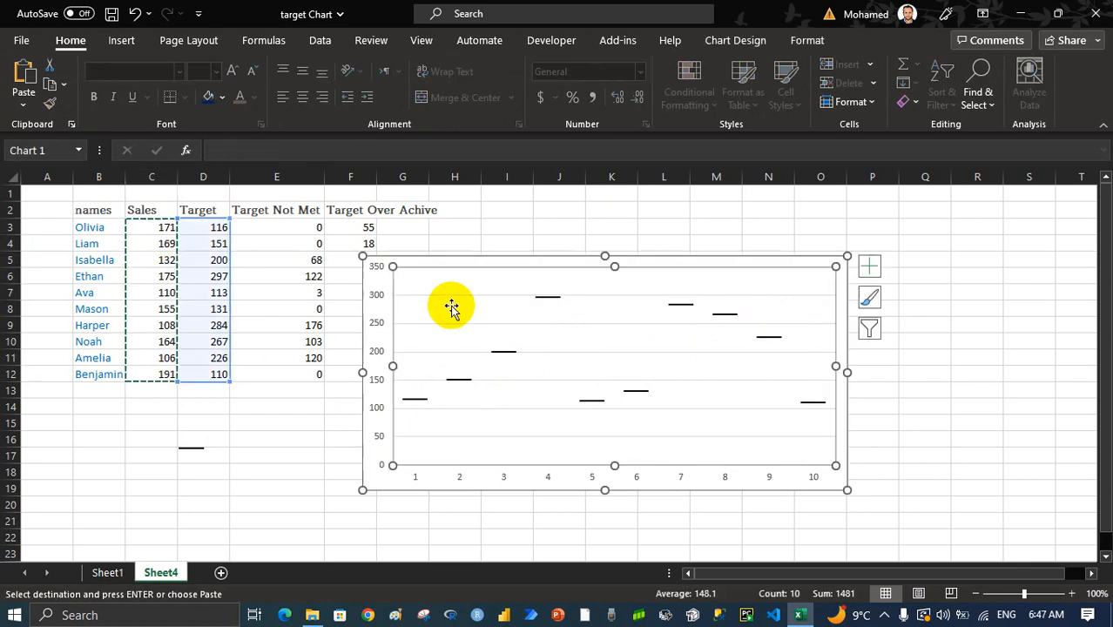
{"action": "key", "text": "ctrl+v"}
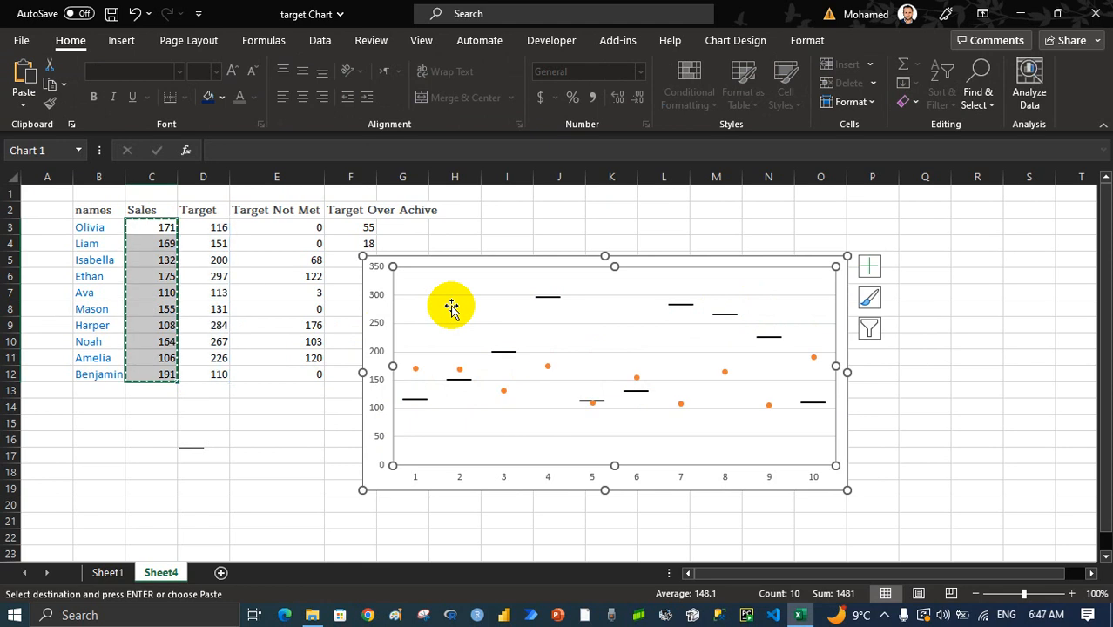
Change the chart type of the Sales series to Stacked Column, leaving the Target series as Line with Markers
{"action": "right_click", "coordinate": [459, 375]}
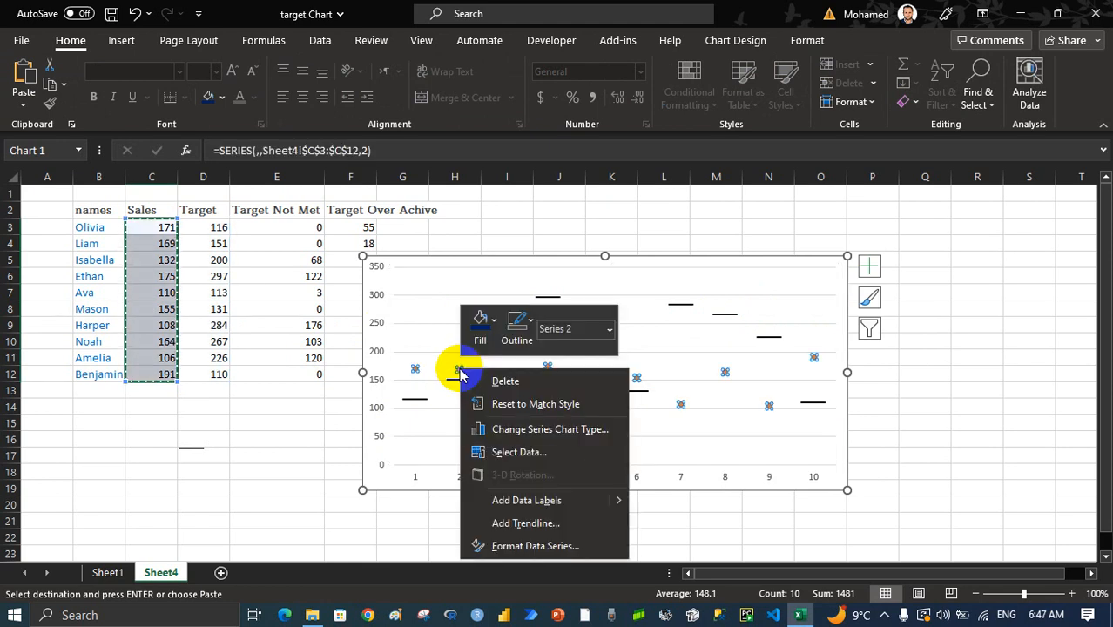
{"action": "left_click", "coordinate": [572, 430]}
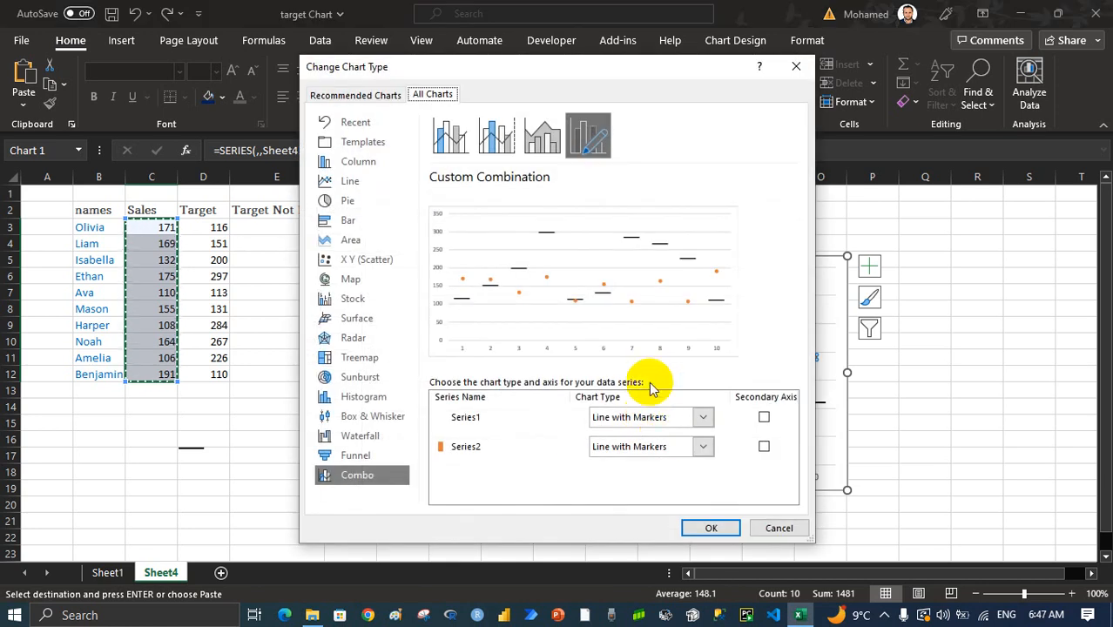
{"action": "left_click", "coordinate": [672, 449]}
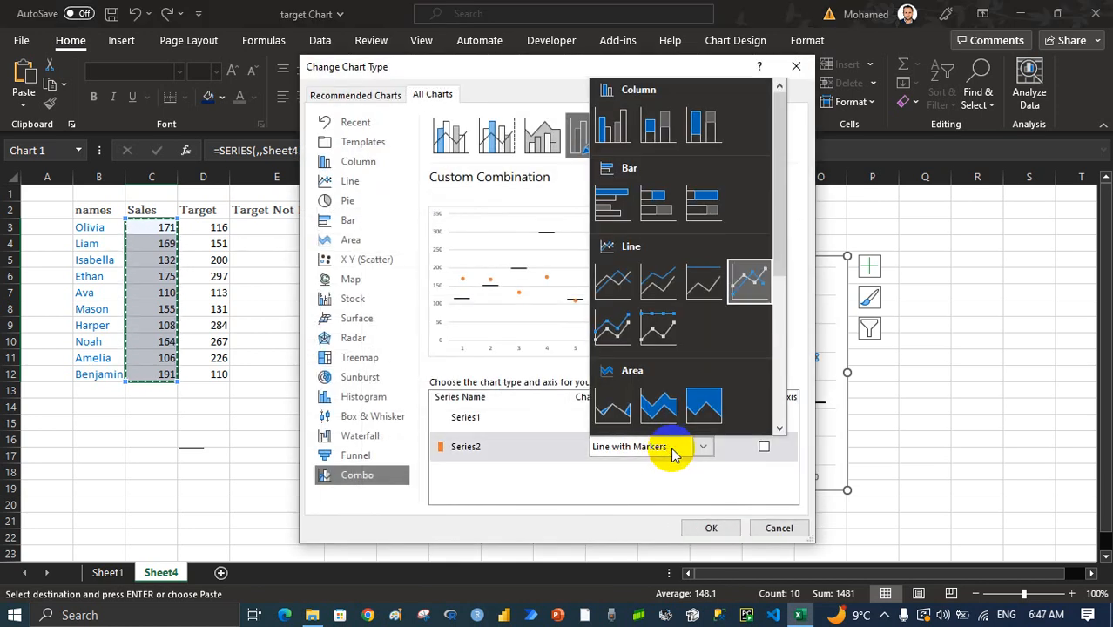
{"action": "left_click", "coordinate": [669, 132]}
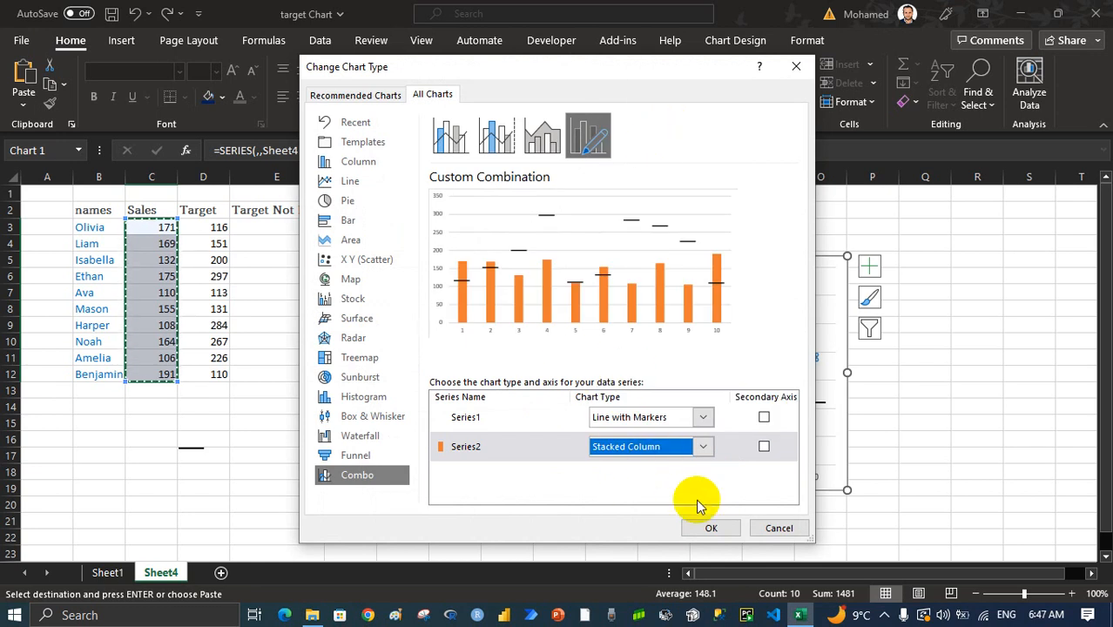
{"action": "left_click", "coordinate": [708, 527]}
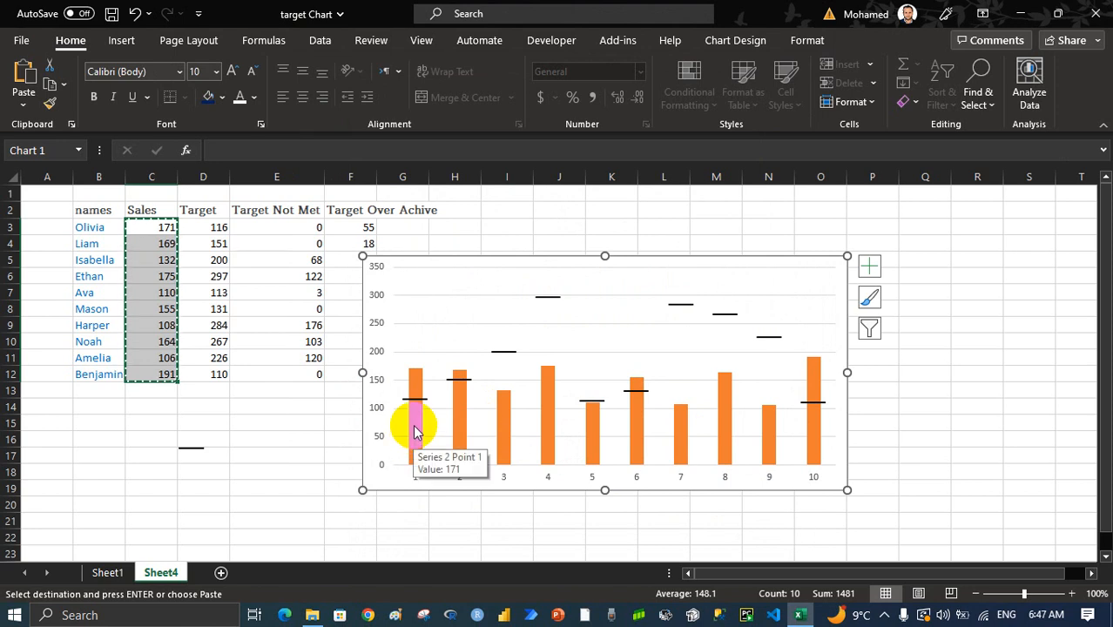
Fill the Sales columns in the chart with light gray
{"action": "left_click", "coordinate": [502, 419]}
{"action": "right_click", "coordinate": [501, 419]}
{"action": "left_click", "coordinate": [501, 416]}
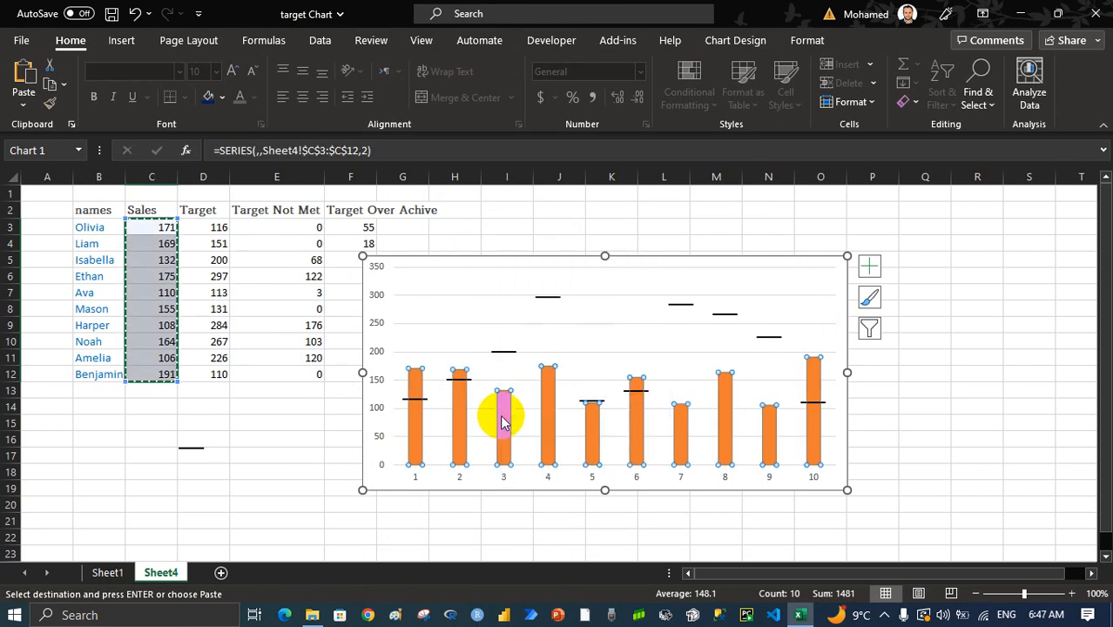
{"action": "right_click", "coordinate": [504, 407]}
{"action": "left_click", "coordinate": [563, 359]}
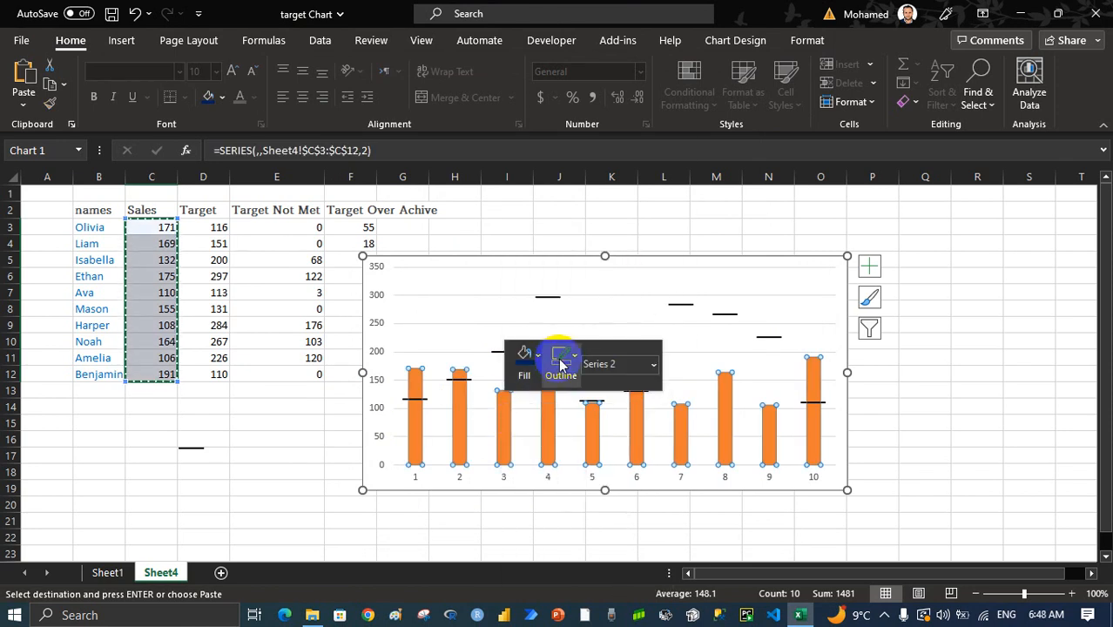
{"action": "left_click", "coordinate": [547, 367]}
{"action": "left_click", "coordinate": [529, 364]}
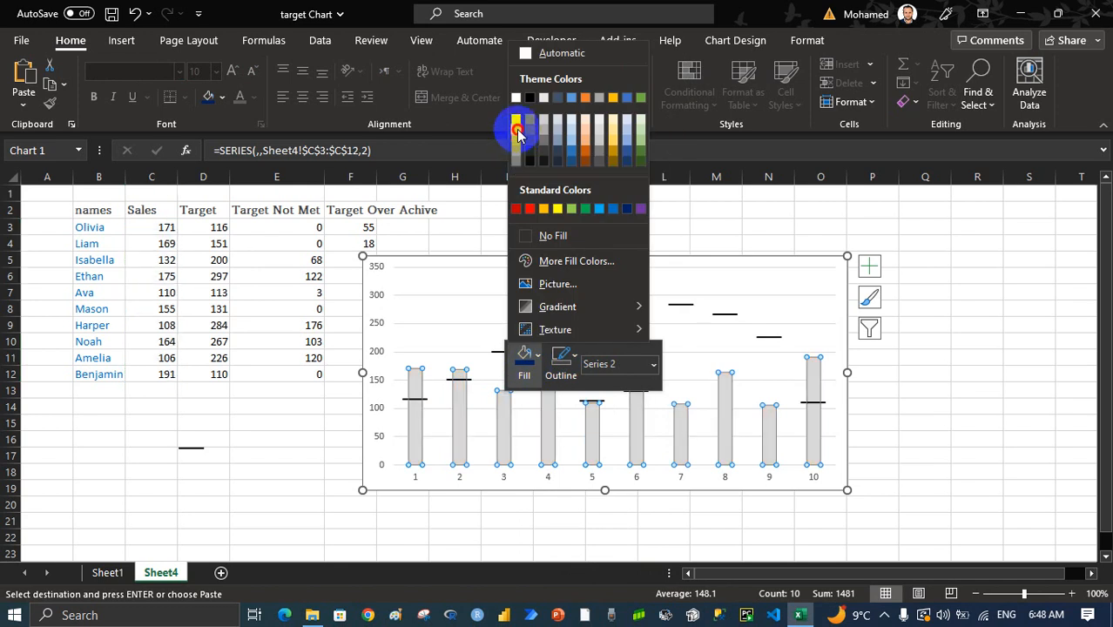
{"action": "left_click", "coordinate": [517, 141]}
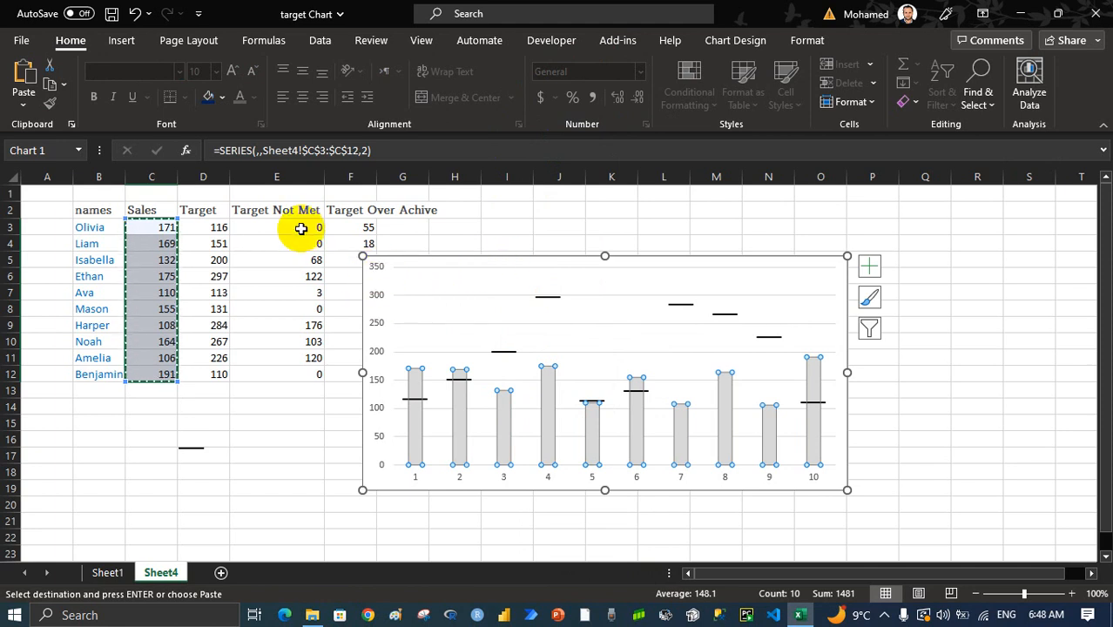
Copy the Target Not Met values in E3:E12 and paste them into the chart as a new series
{"action": "left_click_drag", "start_coordinate": [304, 222], "coordinate": [311, 372]}
{"action": "key", "text": "ctrl+c"}
{"action": "left_click", "coordinate": [544, 342]}
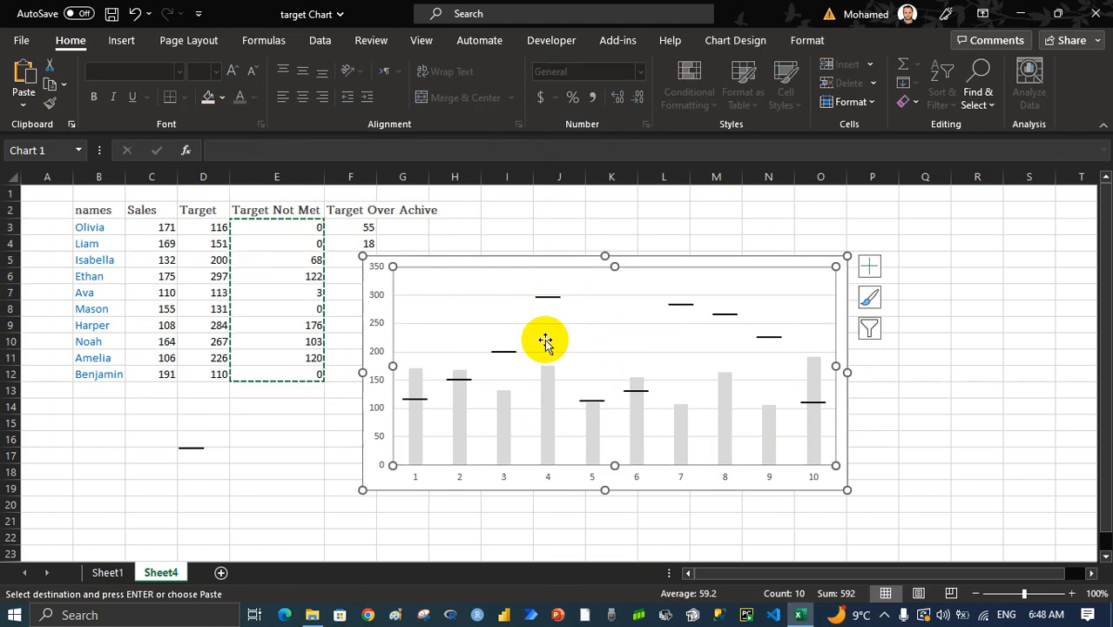
{"action": "key", "text": "ctrl+v"}
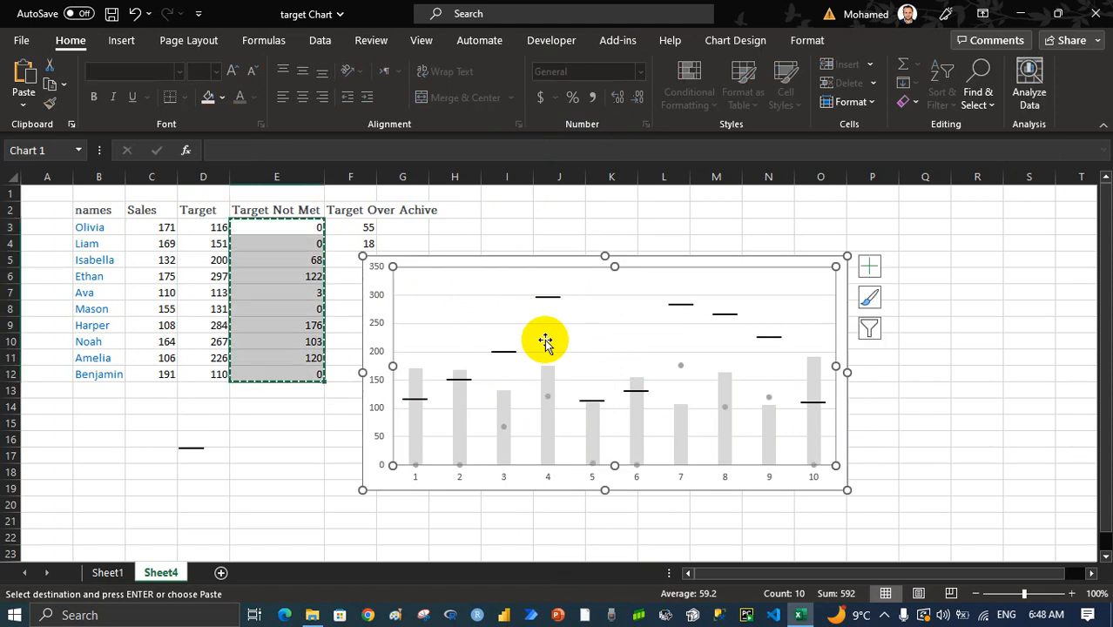
Change the chart type of the Target Not Met series to Stacked Column
{"action": "left_click", "coordinate": [547, 397]}
{"action": "right_click", "coordinate": [547, 397]}
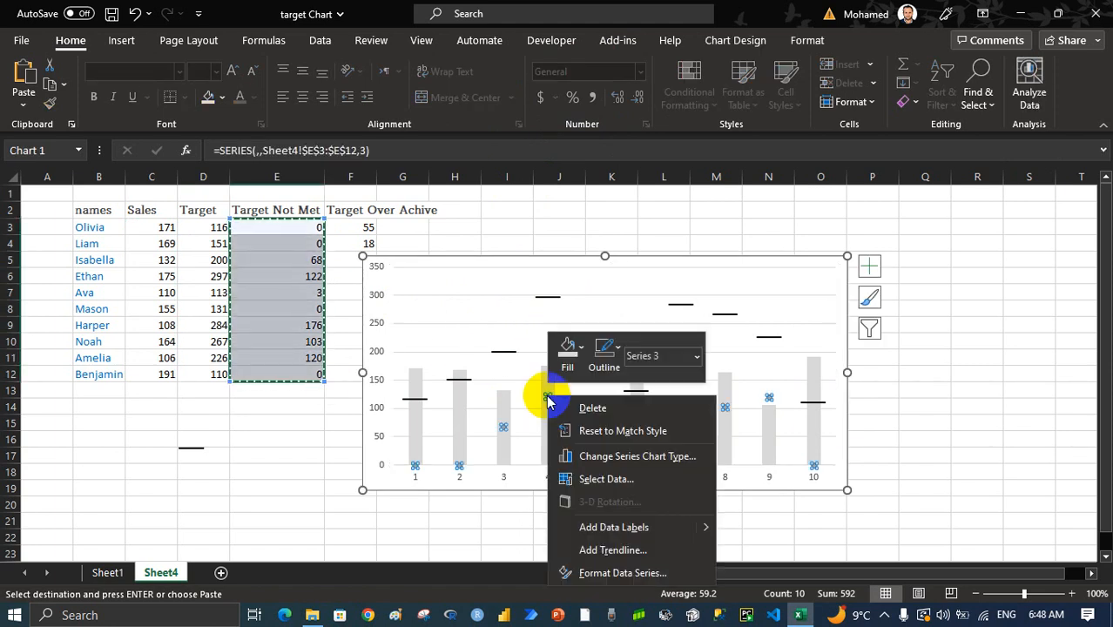
{"action": "left_click", "coordinate": [624, 460]}
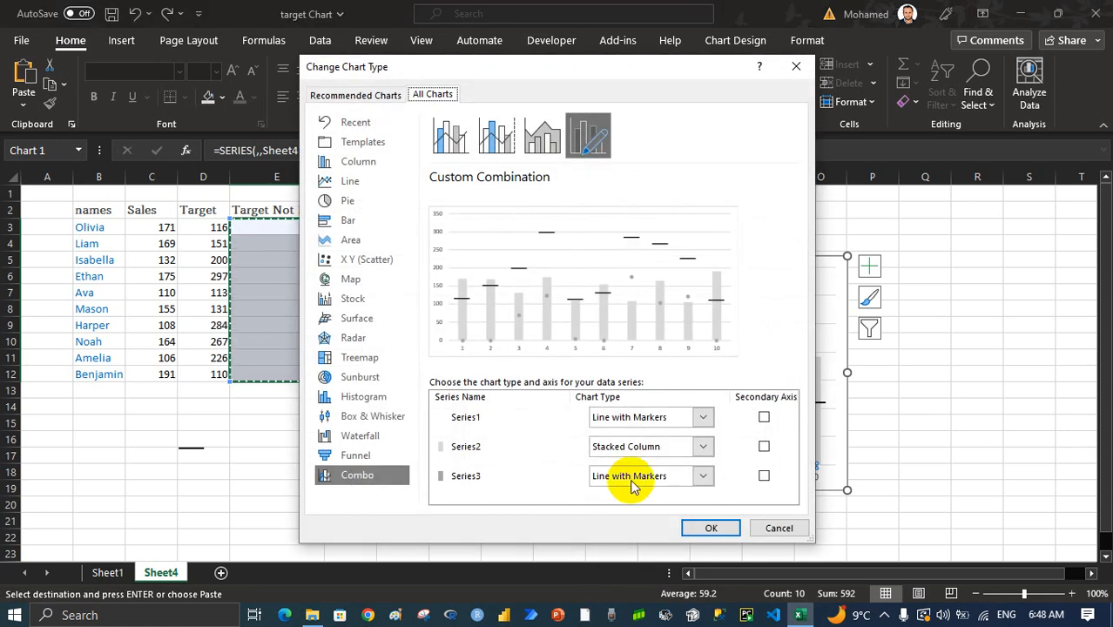
{"action": "left_click", "coordinate": [650, 477]}
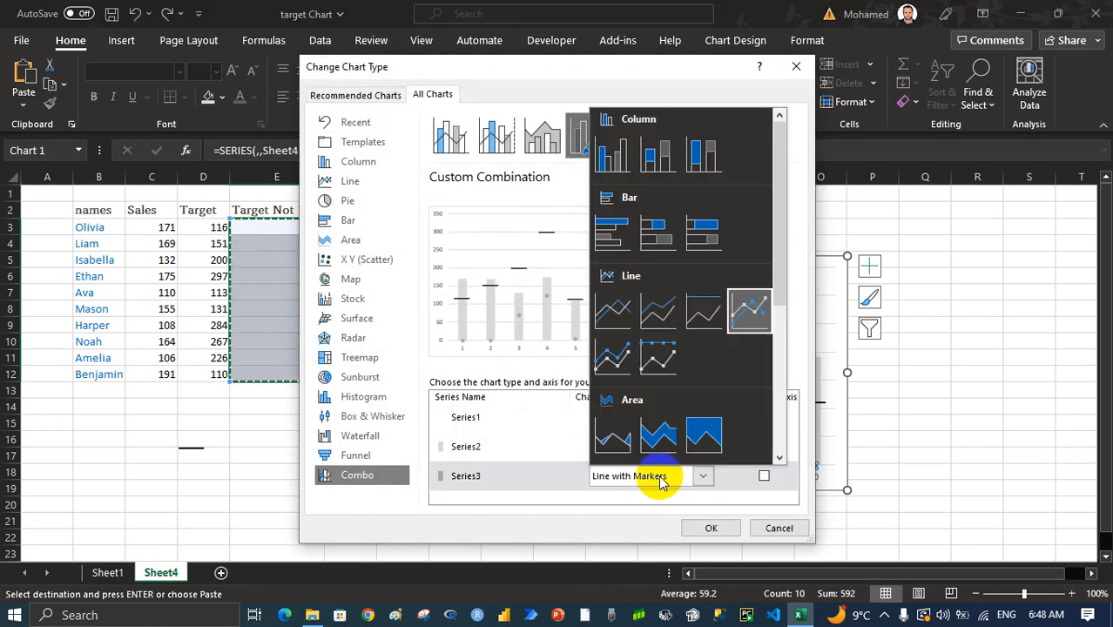
{"action": "left_click", "coordinate": [655, 154]}
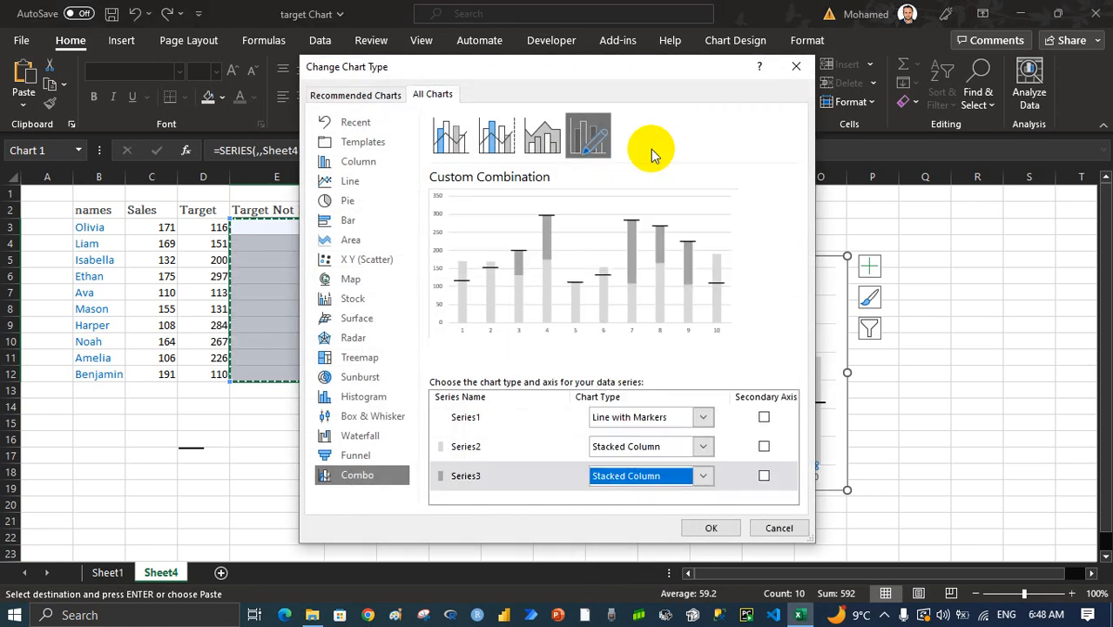
{"action": "left_click", "coordinate": [710, 529]}
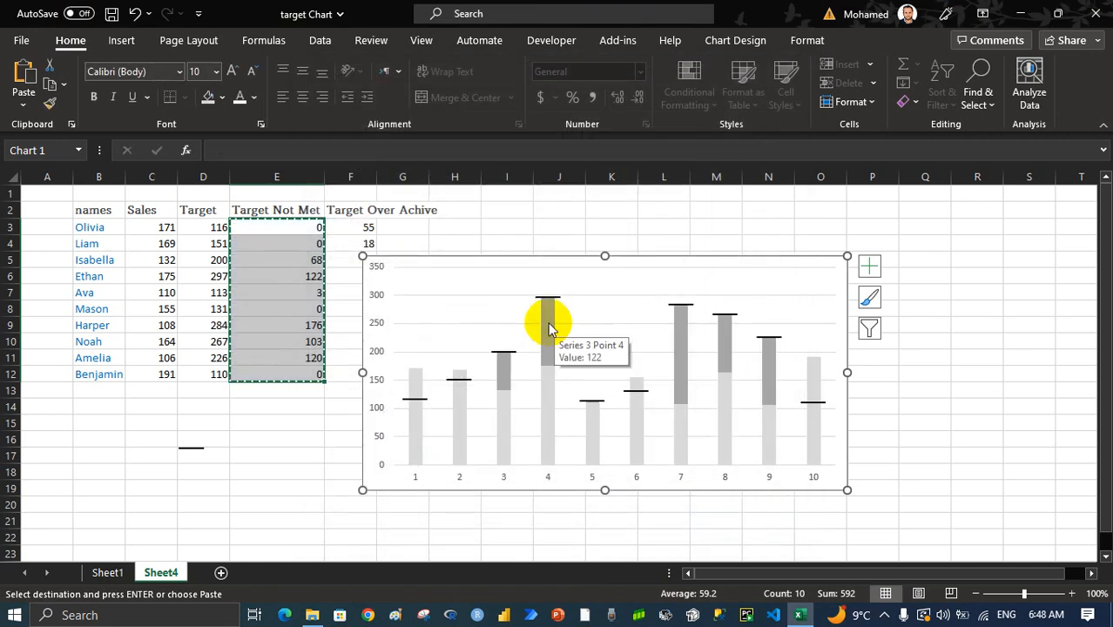
Fill the Target Not Met columns in the chart with red
{"action": "left_click", "coordinate": [549, 328]}
{"action": "right_click", "coordinate": [549, 315]}
{"action": "left_click", "coordinate": [569, 291]}
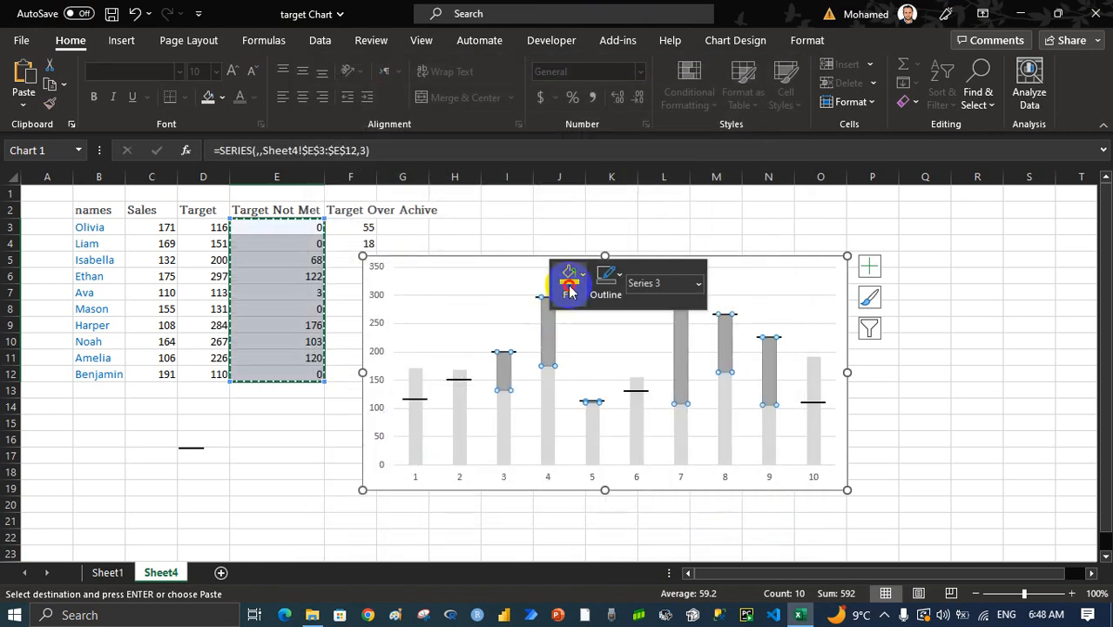
{"action": "left_click", "coordinate": [575, 476]}
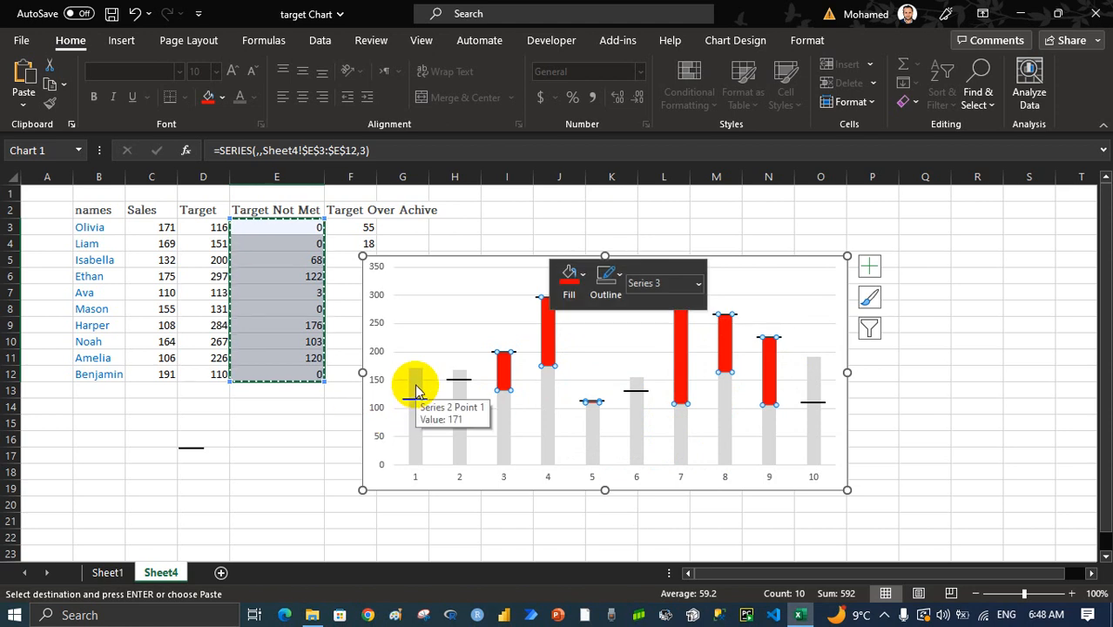
{"action": "left_click", "coordinate": [912, 323]}
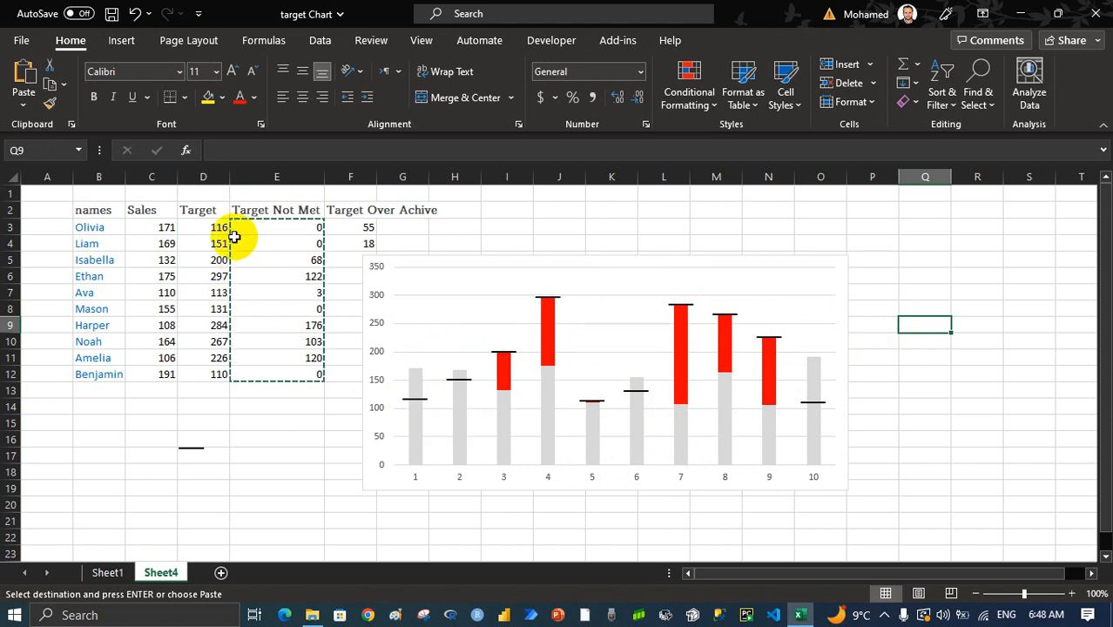
Paste the Target values in D3:D12 into the chart as another series and make it a Stacked Column on the secondary axis
{"action": "left_click_drag", "start_coordinate": [200, 225], "coordinate": [194, 367]}
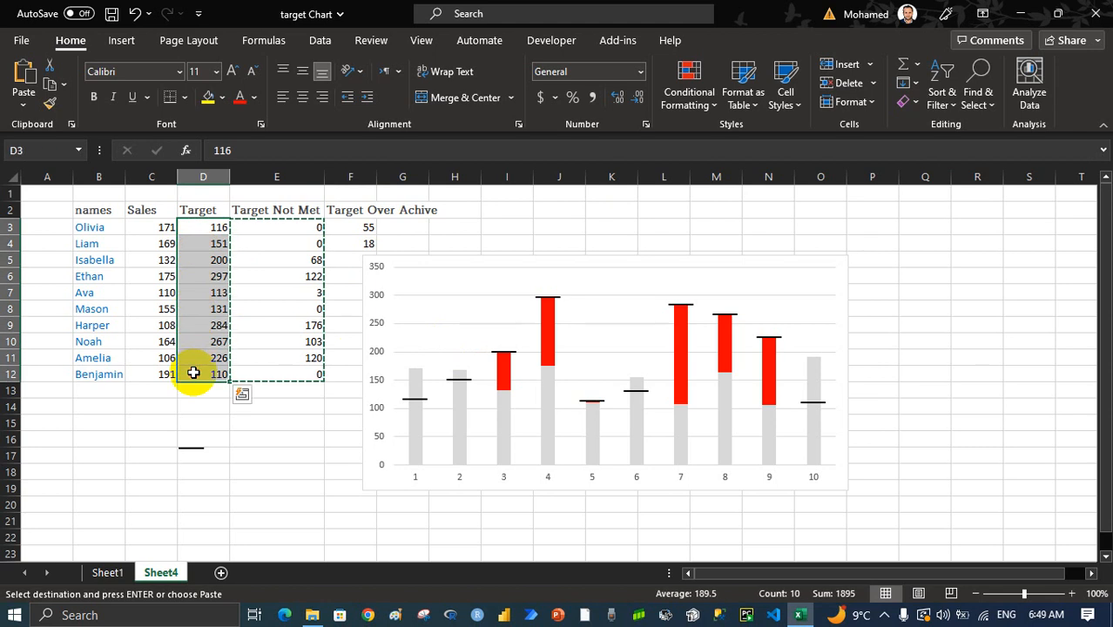
{"action": "left_click", "coordinate": [498, 284]}
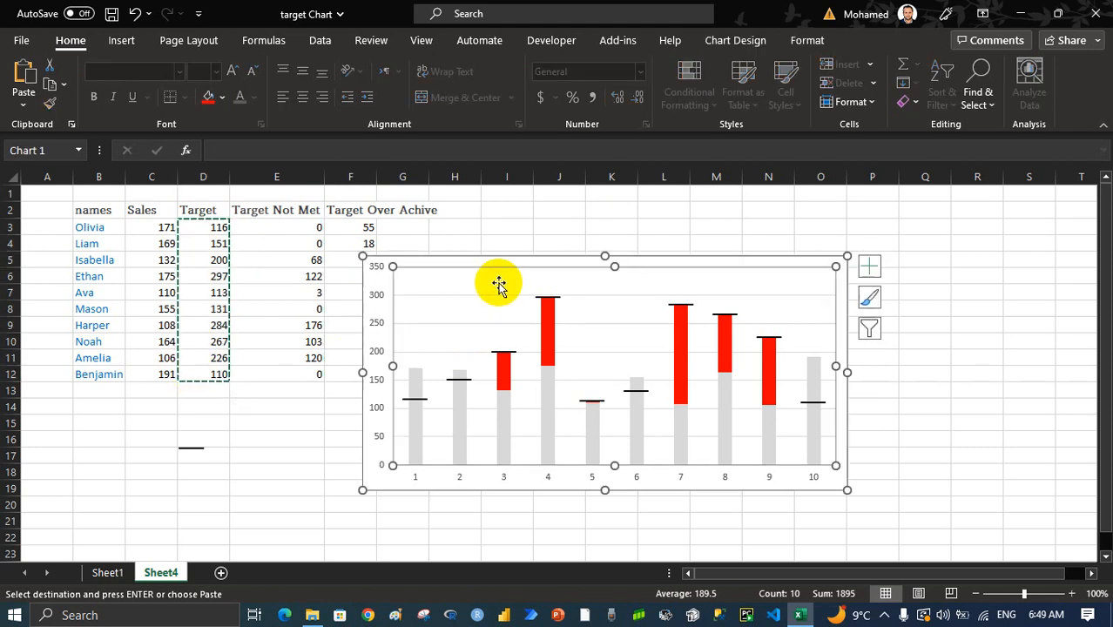
{"action": "left_click", "coordinate": [546, 300]}
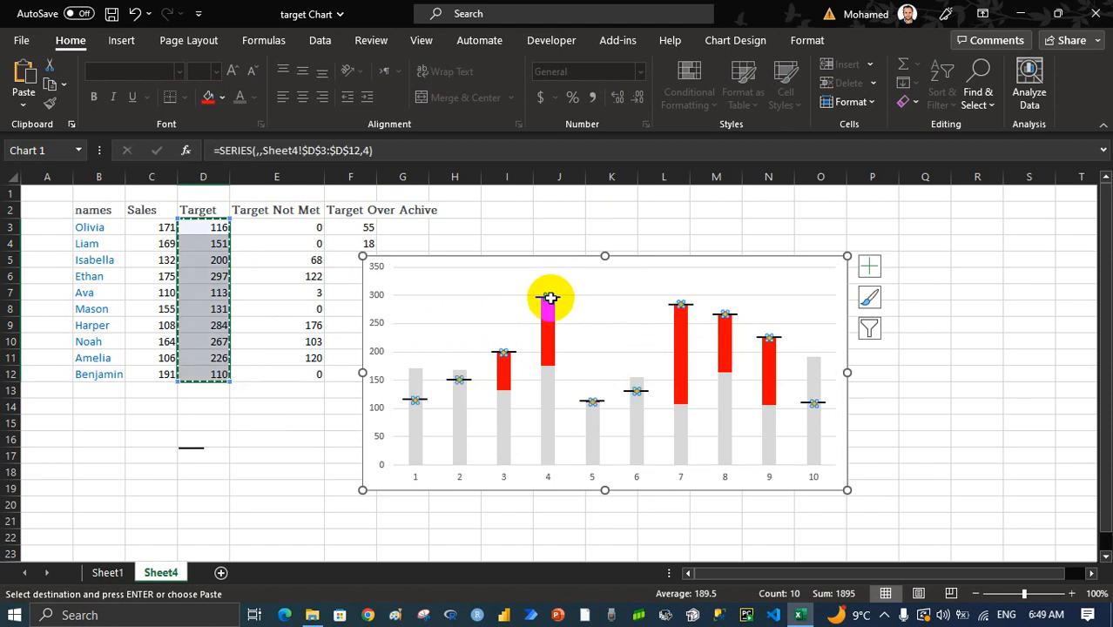
{"action": "right_click", "coordinate": [547, 298]}
{"action": "left_click", "coordinate": [657, 365]}
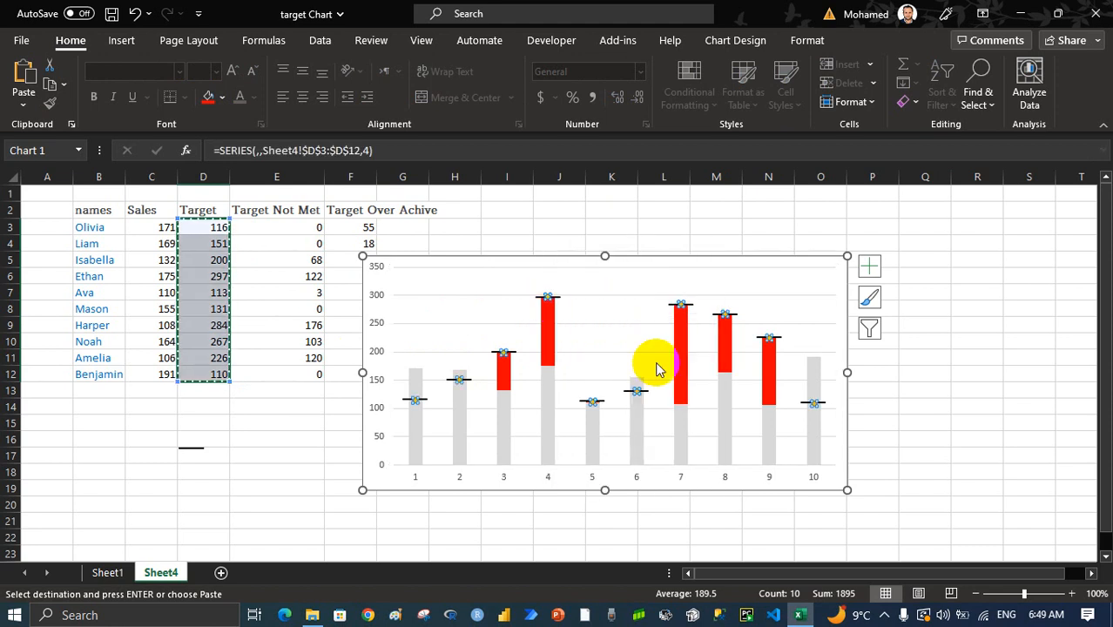
{"action": "scroll", "coordinate": [720, 409], "scroll_direction": "down", "scroll_amount": 1}
{"action": "left_click", "coordinate": [659, 494]}
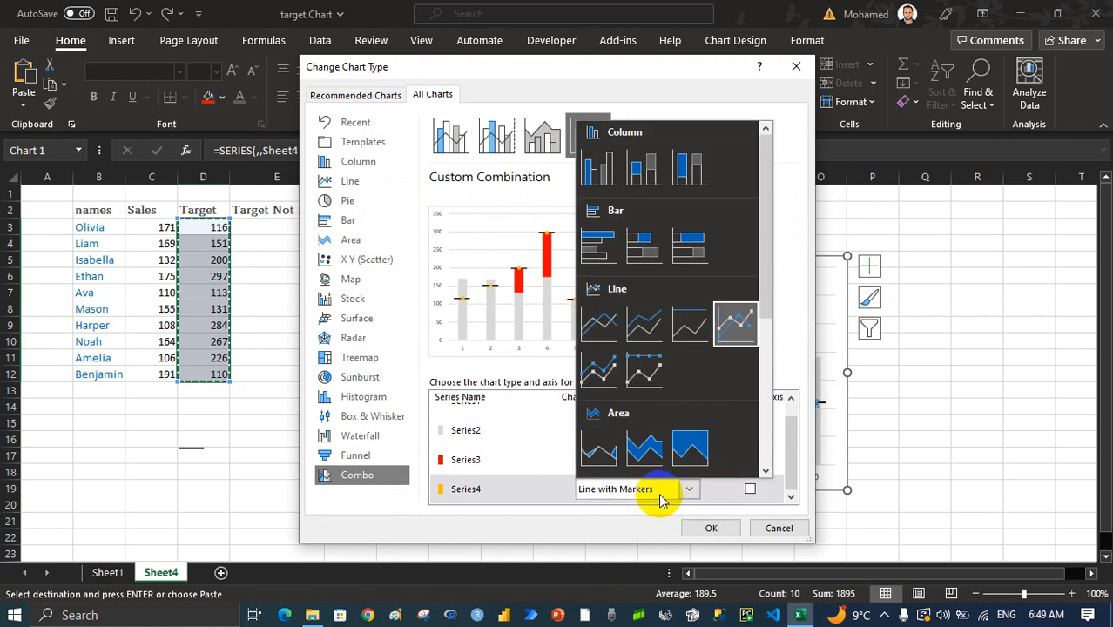
{"action": "left_click", "coordinate": [646, 173]}
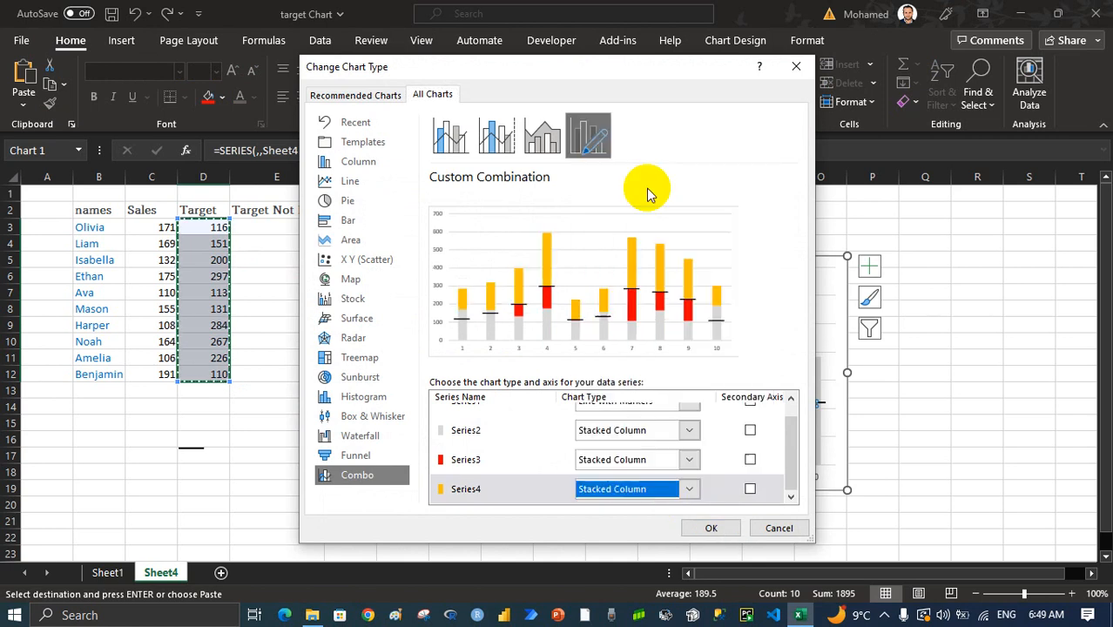
{"action": "left_click", "coordinate": [750, 490]}
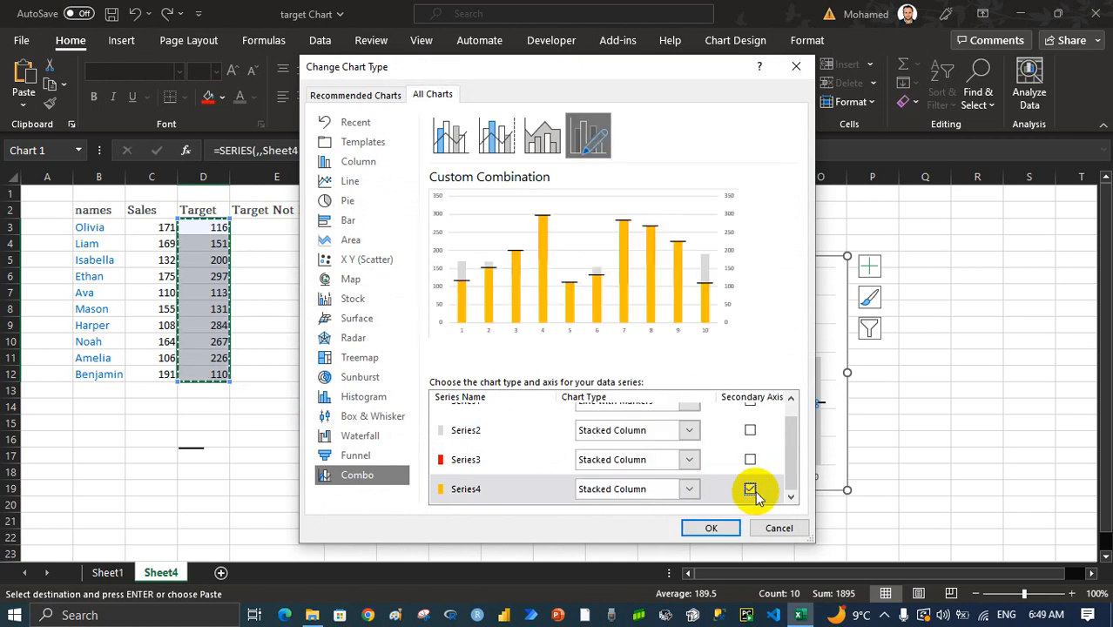
{"action": "left_click", "coordinate": [712, 526]}
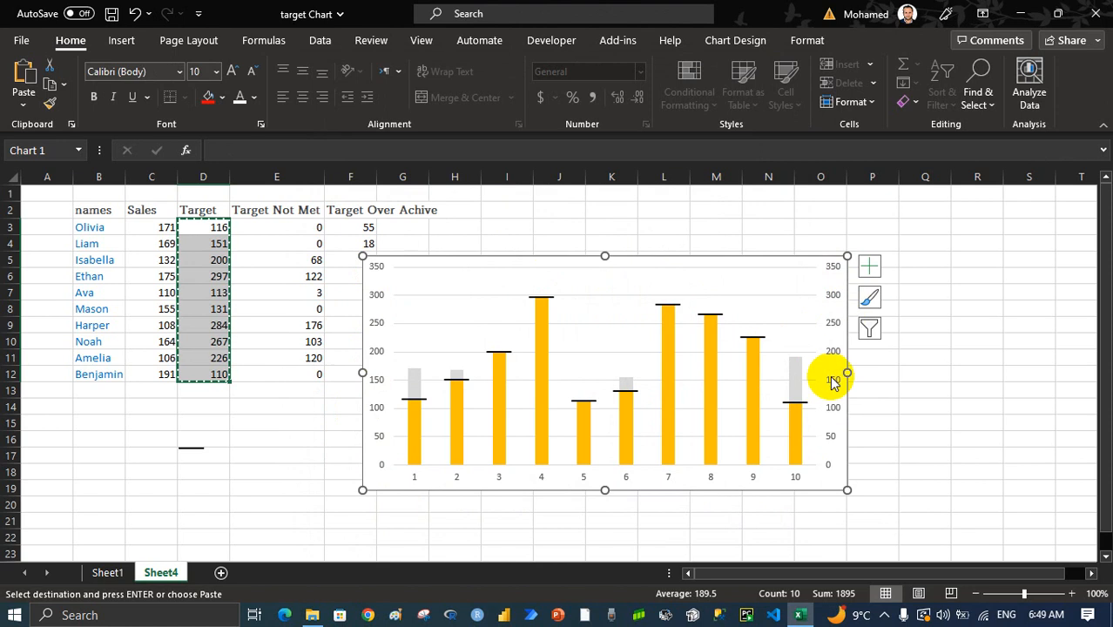
Set the secondary-axis Target columns in the chart to No Fill
{"action": "left_click", "coordinate": [757, 401]}
{"action": "right_click", "coordinate": [757, 398]}
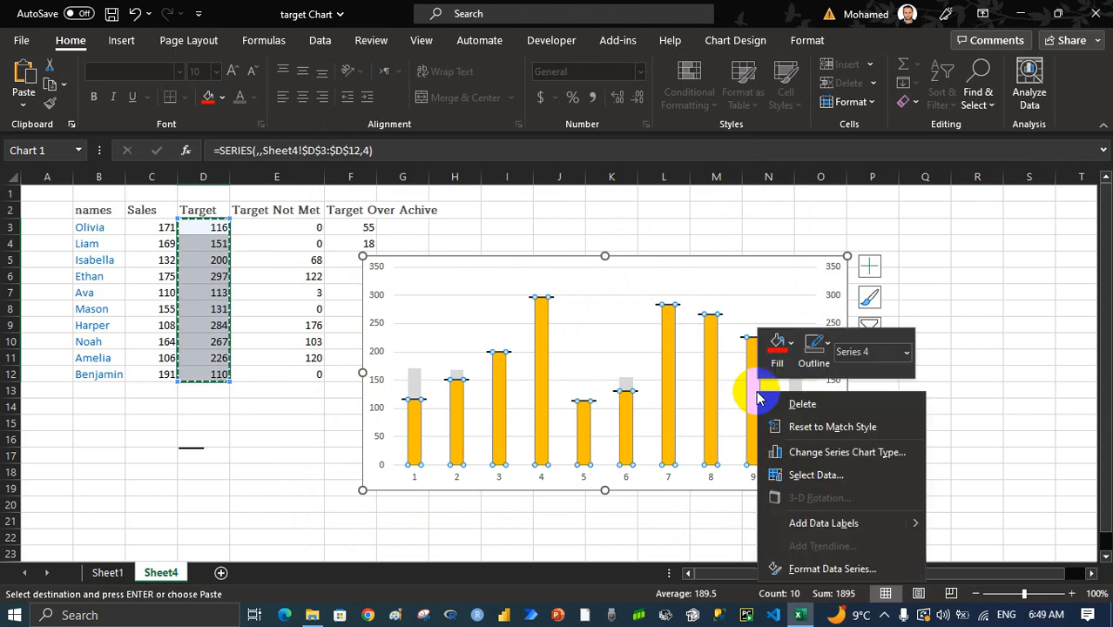
{"action": "left_click", "coordinate": [777, 349]}
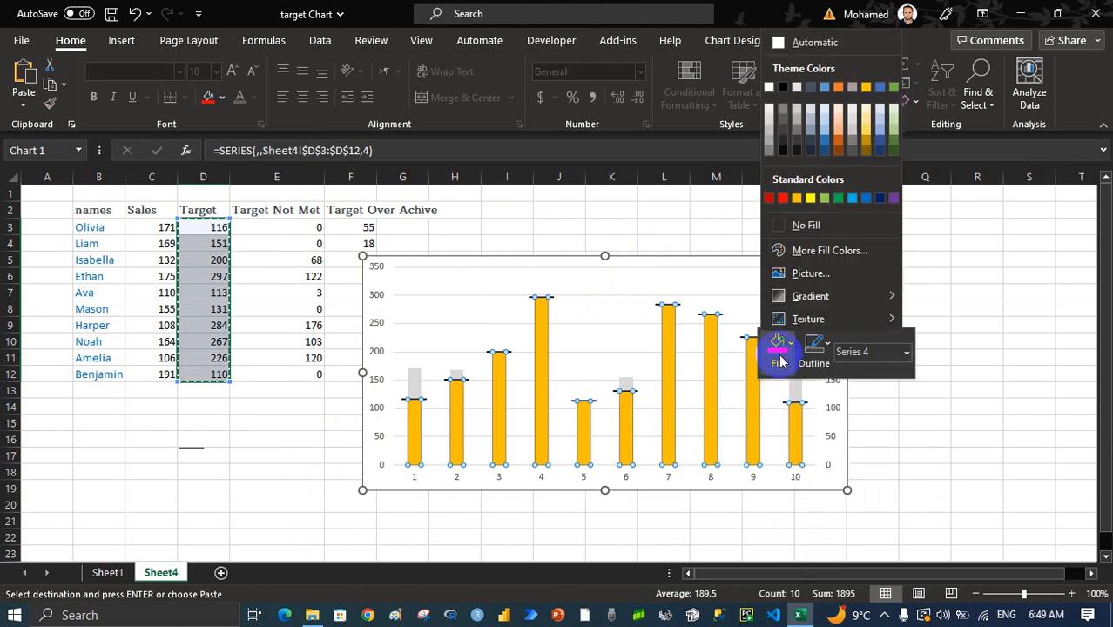
{"action": "left_click", "coordinate": [813, 226]}
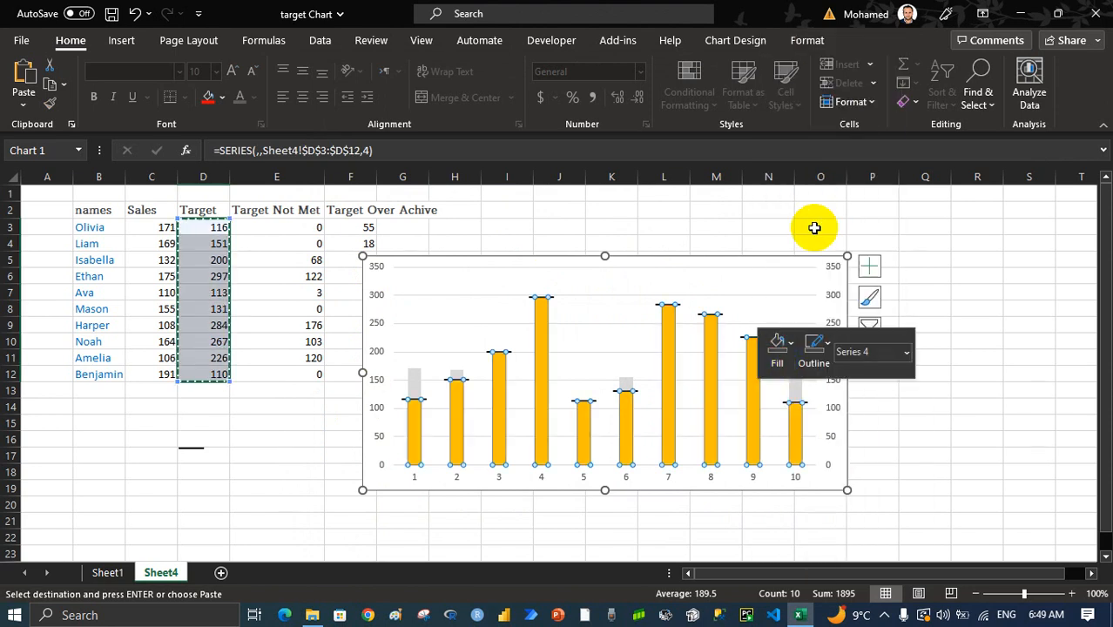
{"action": "left_click", "coordinate": [891, 468]}
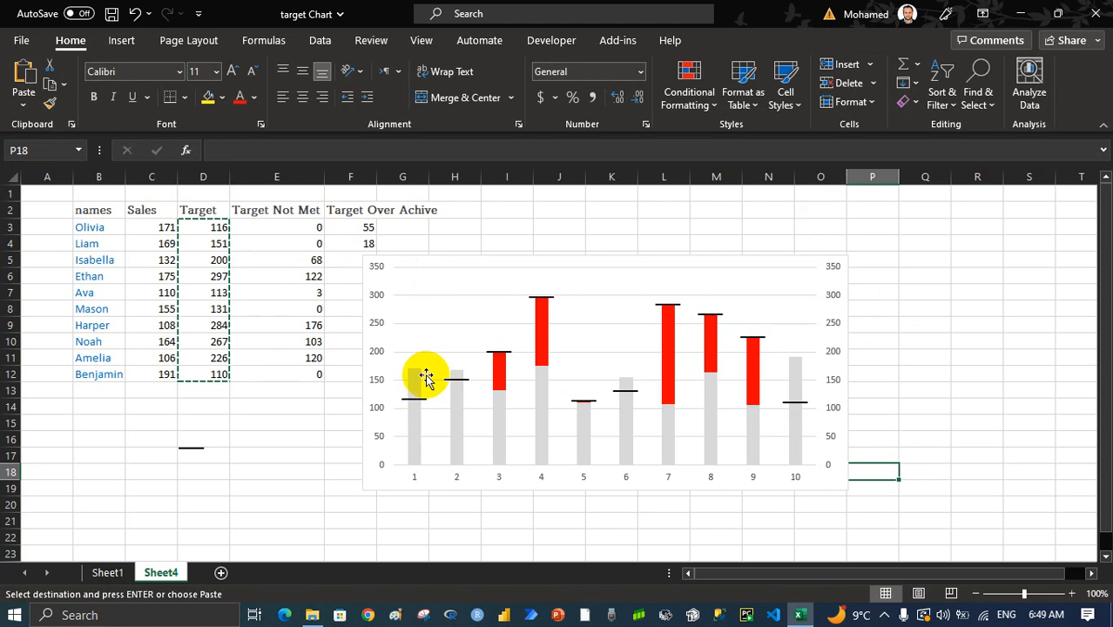
Move the chart clear of the Target Over Achive column, then copy F3:F12 and paste it into the chart as a new series
{"action": "left_click_drag", "start_coordinate": [447, 261], "coordinate": [494, 244]}
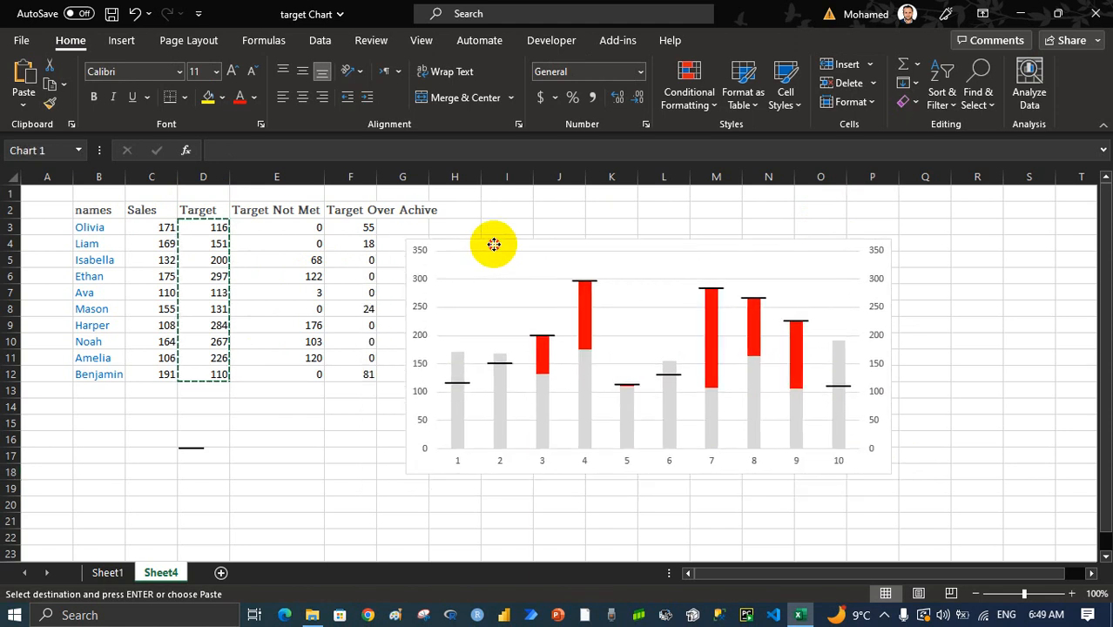
{"action": "left_click_drag", "start_coordinate": [348, 228], "coordinate": [354, 377]}
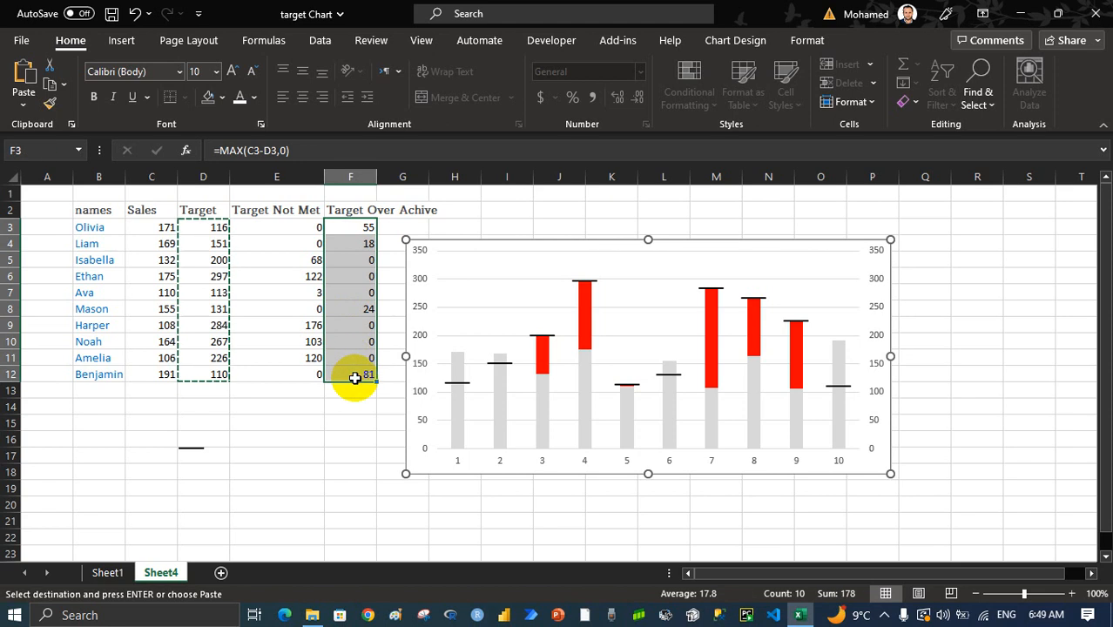
{"action": "key", "text": "ctrl+c"}
{"action": "left_click", "coordinate": [460, 311]}
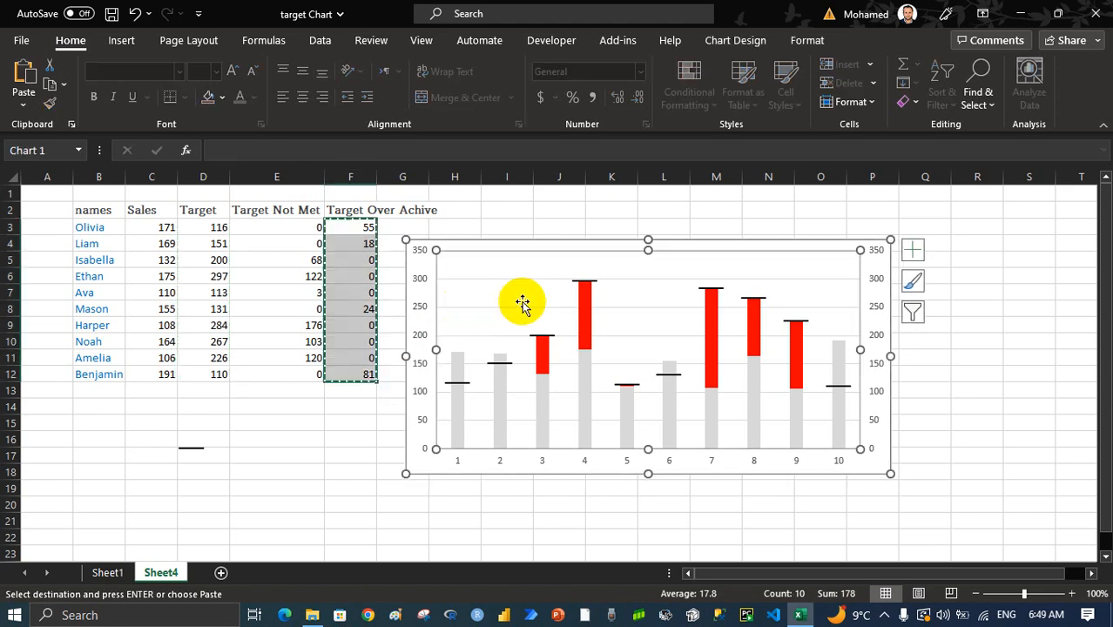
{"action": "key", "text": "ctrl+v"}
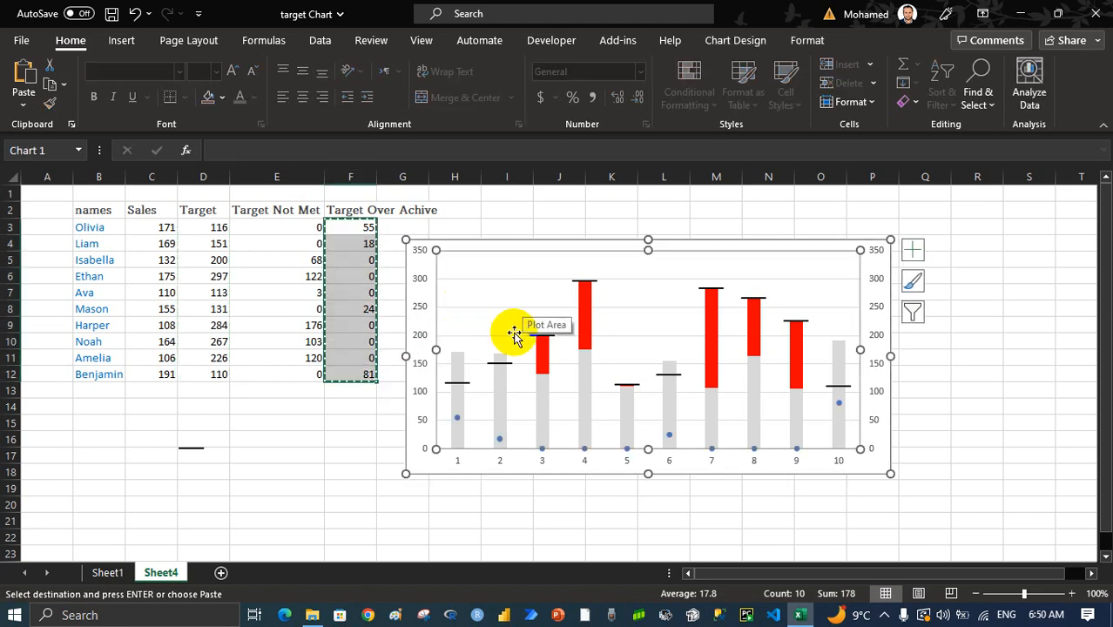
Change the Target Over Achive series to Stacked Column and plot it on the secondary axis
{"action": "right_click", "coordinate": [457, 421]}
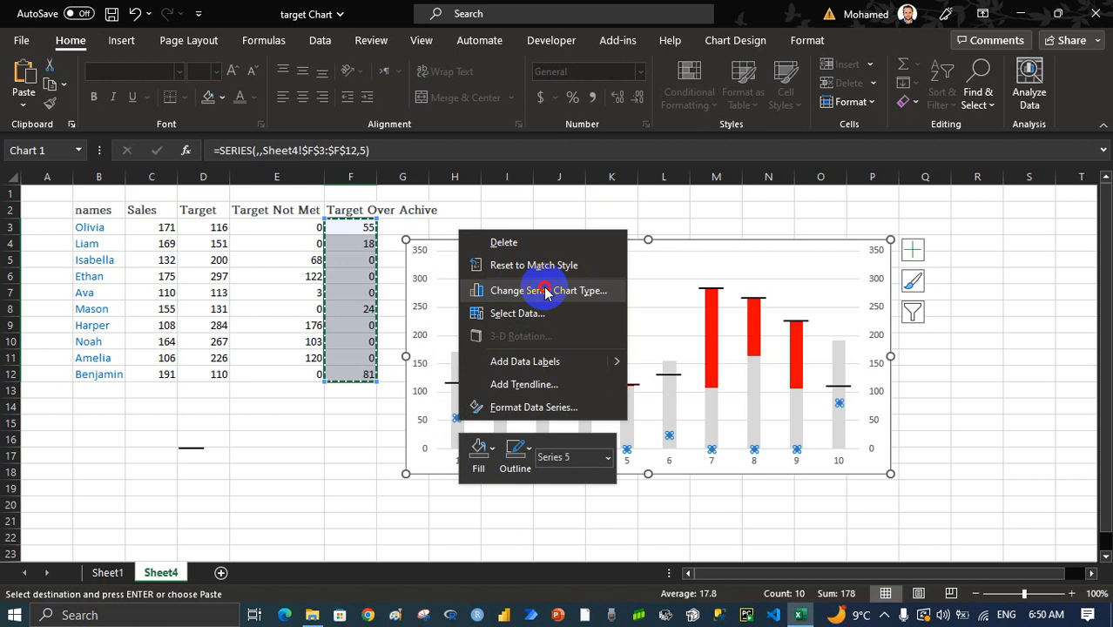
{"action": "left_click", "coordinate": [537, 290]}
{"action": "left_click", "coordinate": [689, 487]}
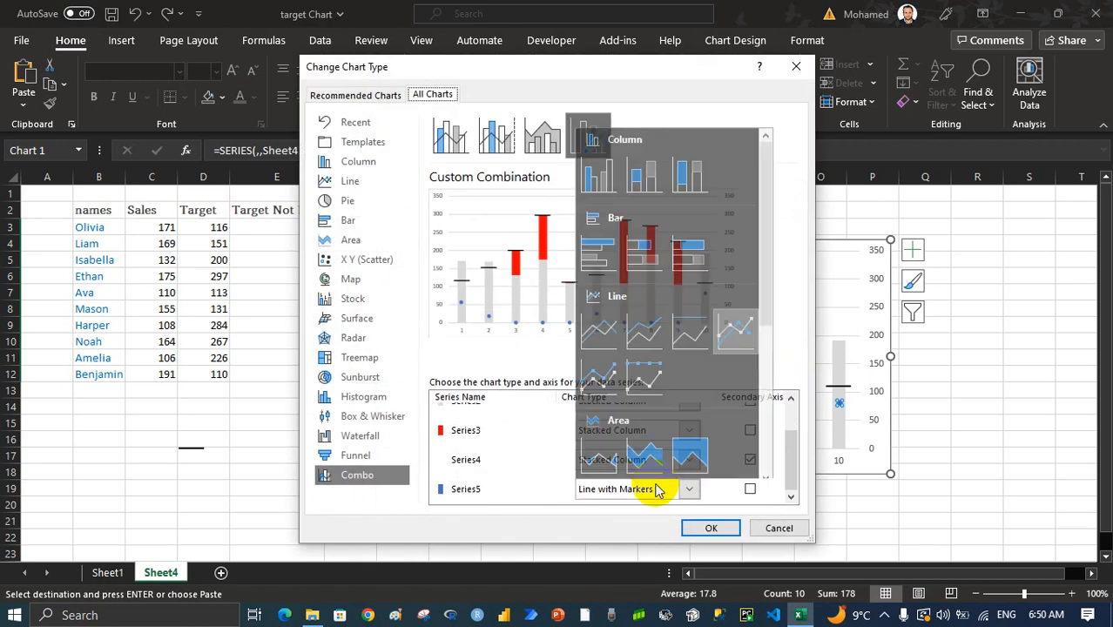
{"action": "left_click", "coordinate": [641, 166]}
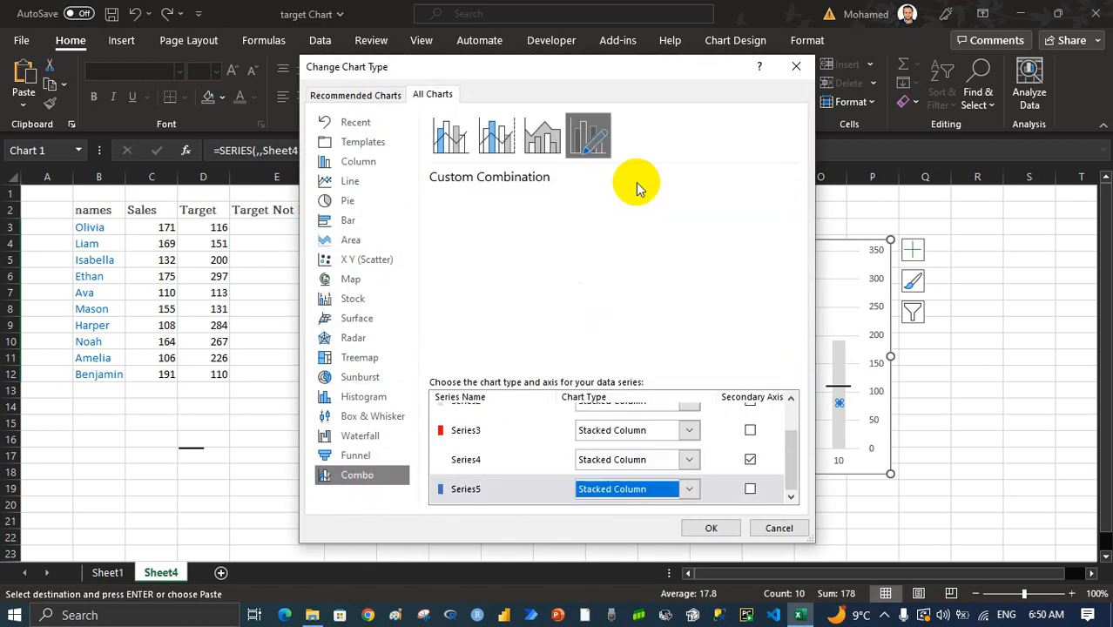
{"action": "left_click", "coordinate": [750, 490]}
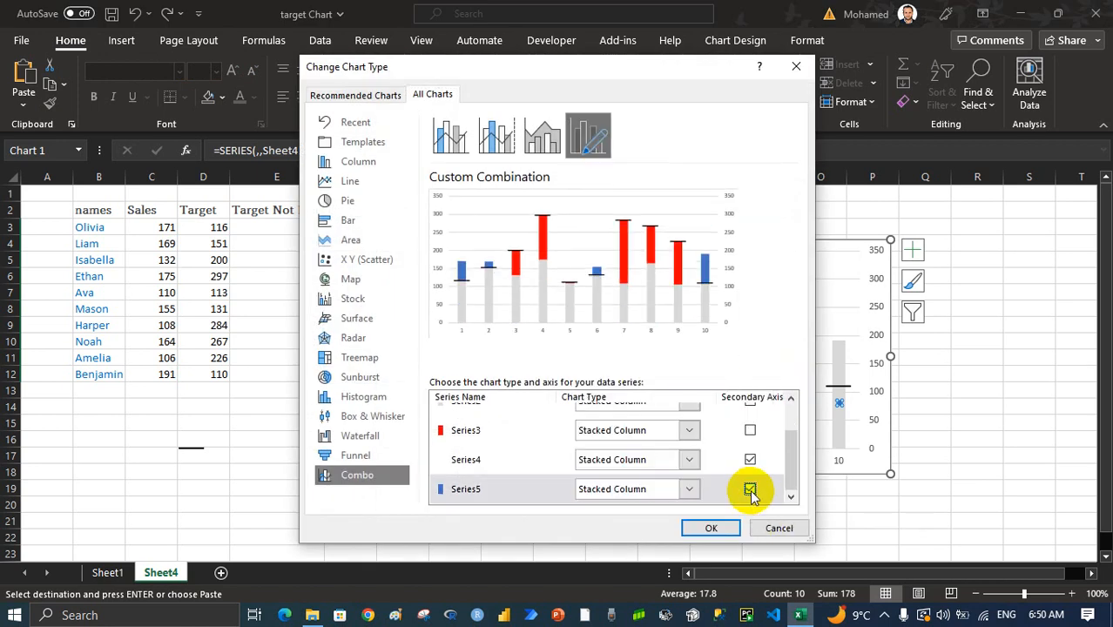
{"action": "left_click", "coordinate": [711, 529]}
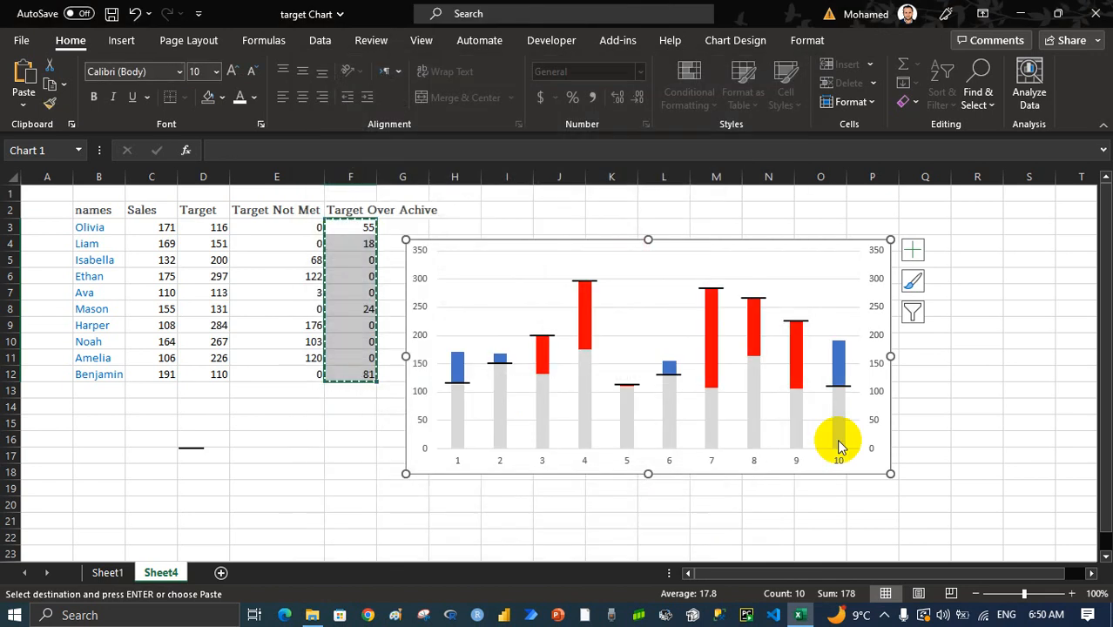
Fill the Target Over Achive columns in the chart with the standard blue
{"action": "left_click", "coordinate": [837, 376]}
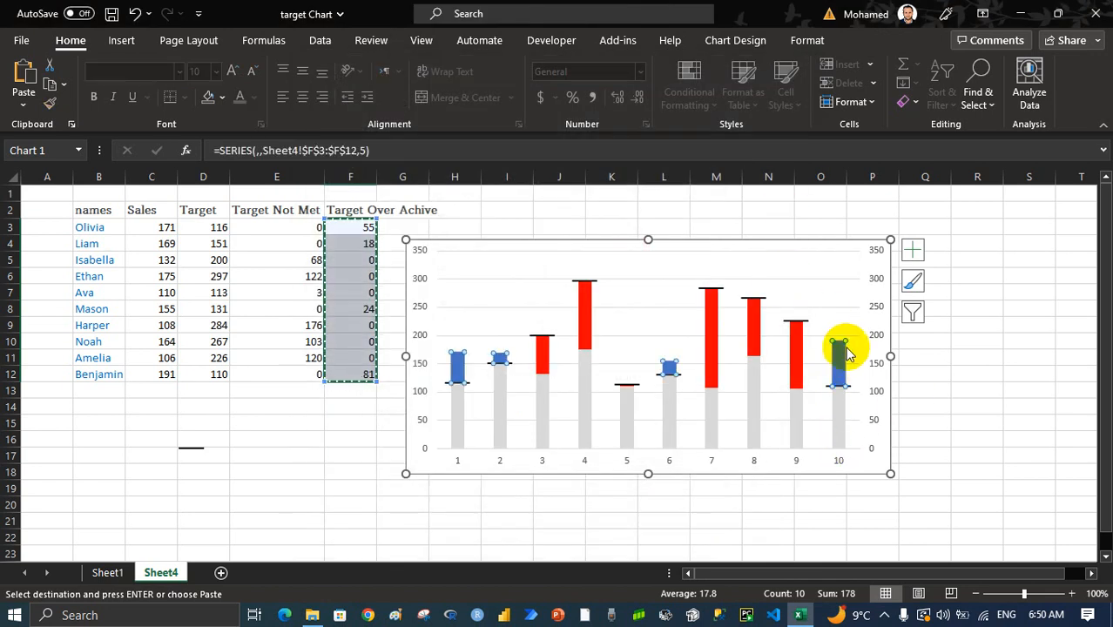
{"action": "right_click", "coordinate": [844, 353]}
{"action": "left_click", "coordinate": [869, 329]}
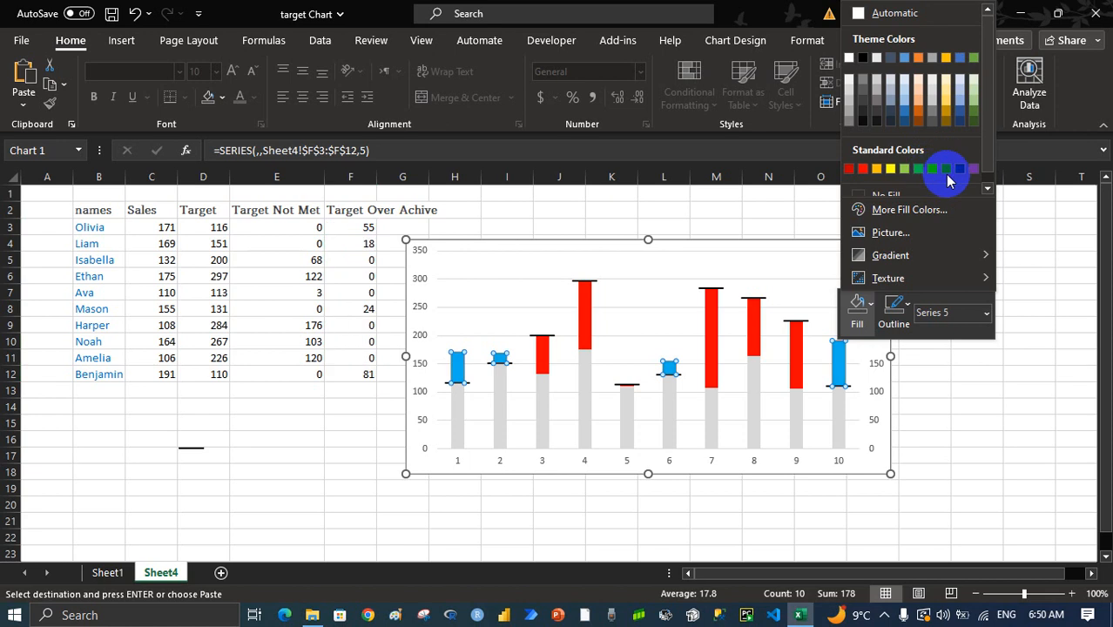
{"action": "left_click", "coordinate": [947, 170]}
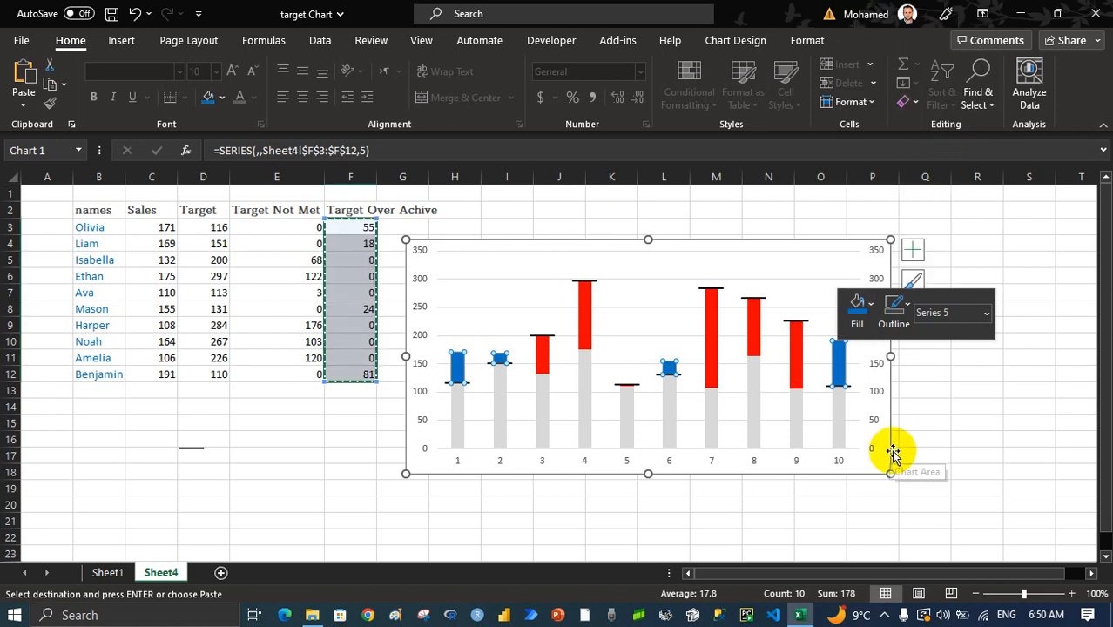
{"action": "left_click", "coordinate": [914, 422]}
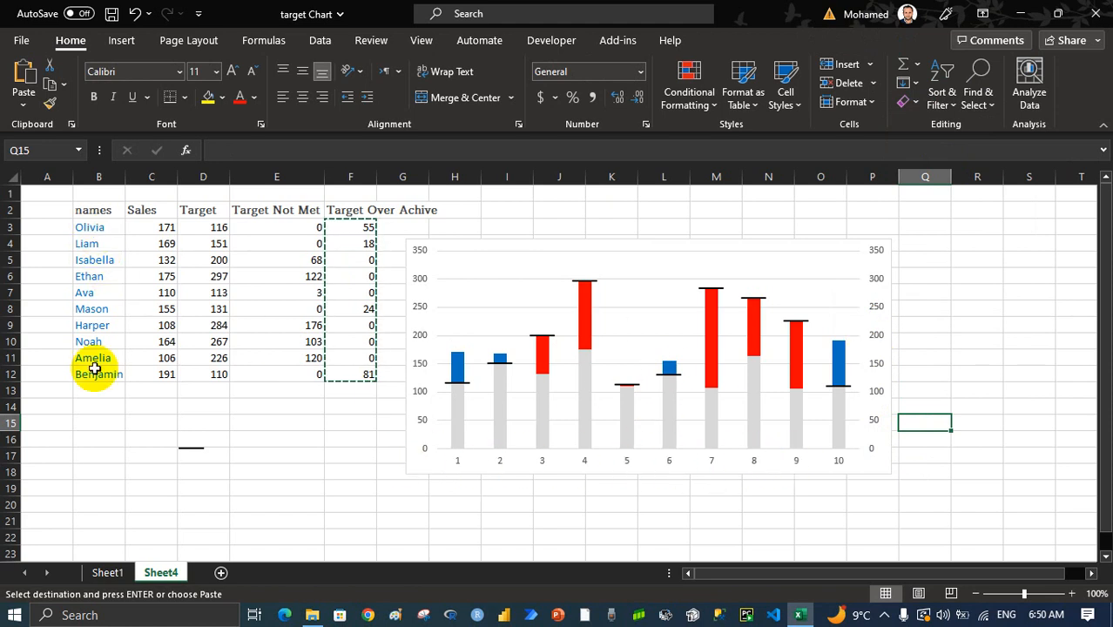
Set the chart's horizontal axis labels to the names in B3:B12
{"action": "right_click", "coordinate": [836, 459]}
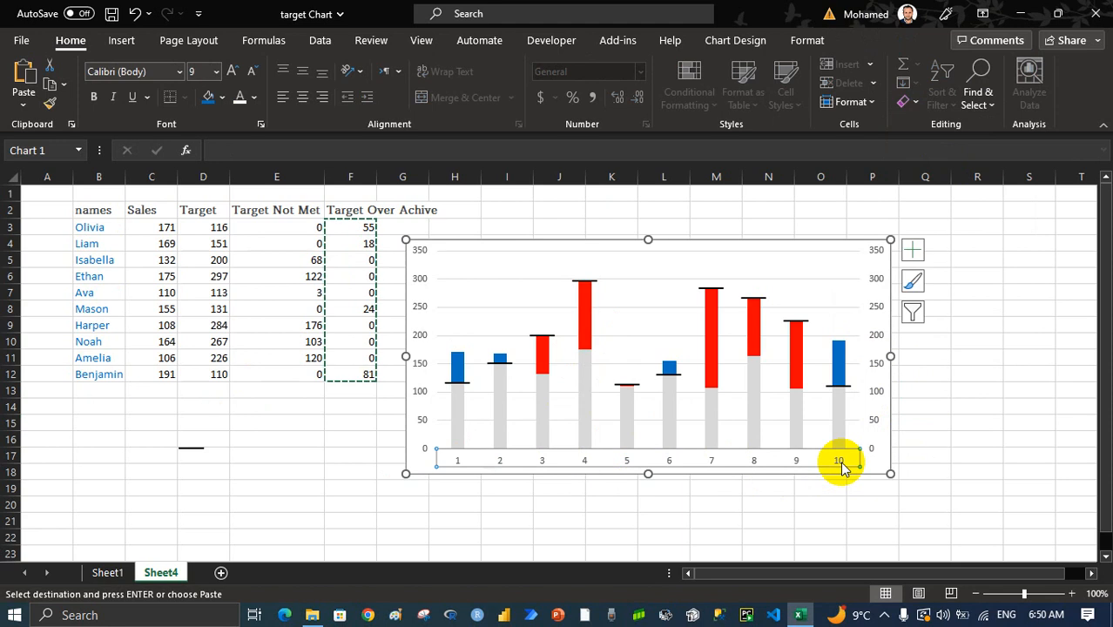
{"action": "left_click", "coordinate": [873, 358]}
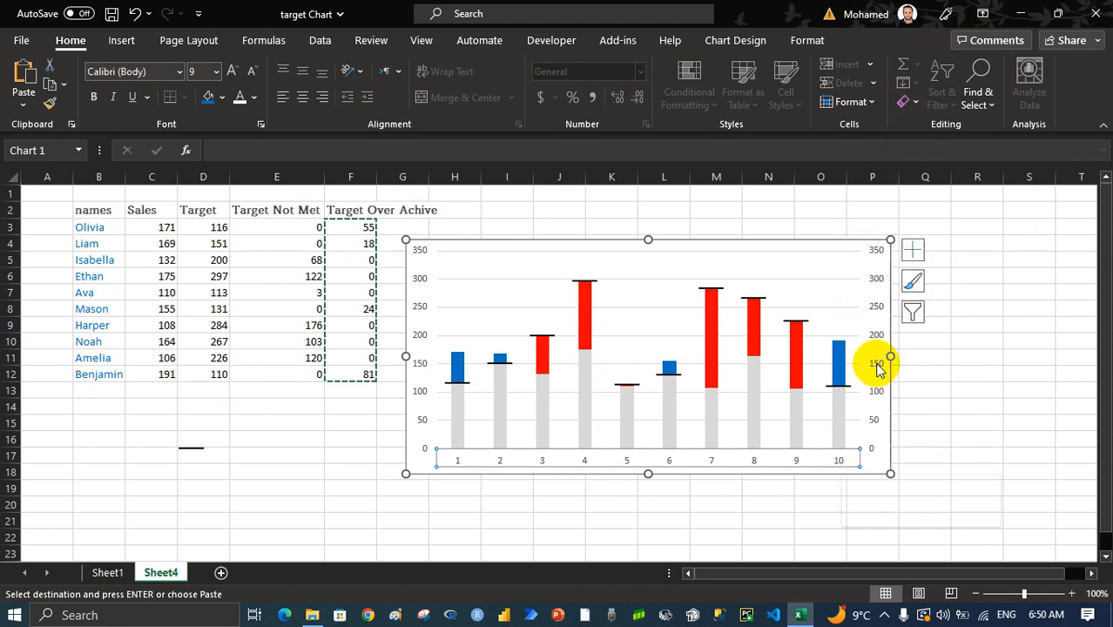
{"action": "left_click", "coordinate": [348, 415]}
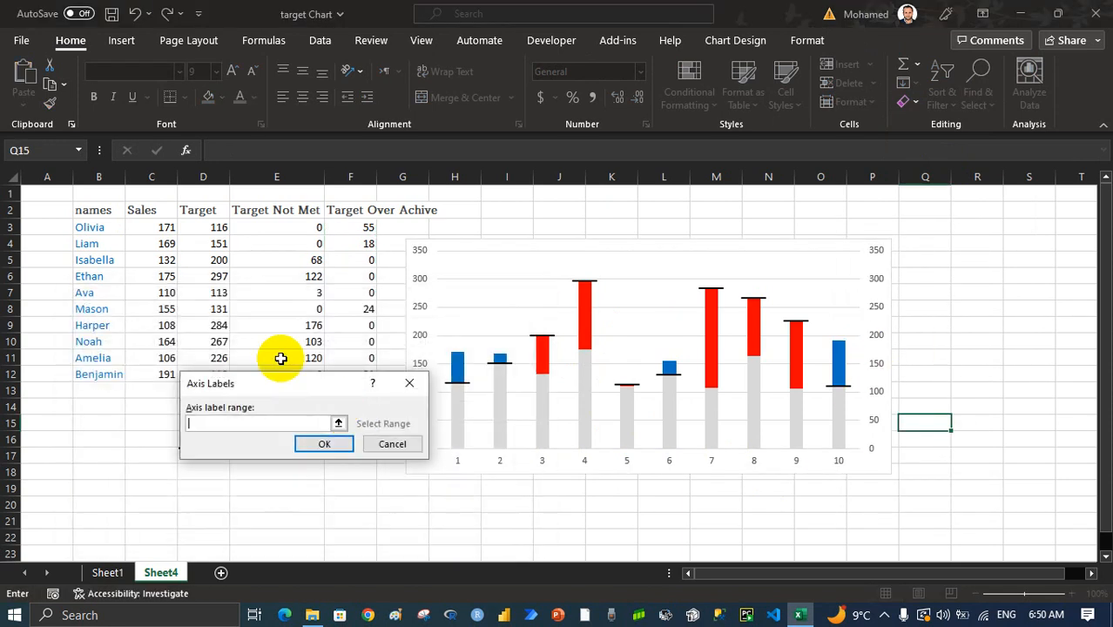
{"action": "left_click_drag", "start_coordinate": [83, 229], "coordinate": [95, 360]}
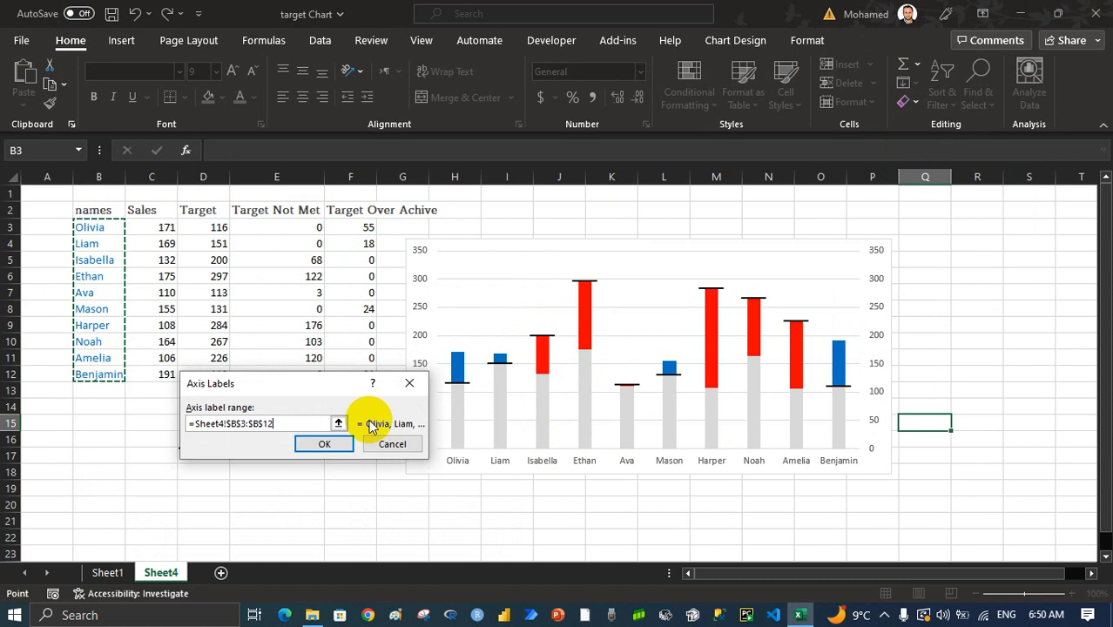
{"action": "left_click", "coordinate": [350, 440]}
{"action": "left_click", "coordinate": [437, 531]}
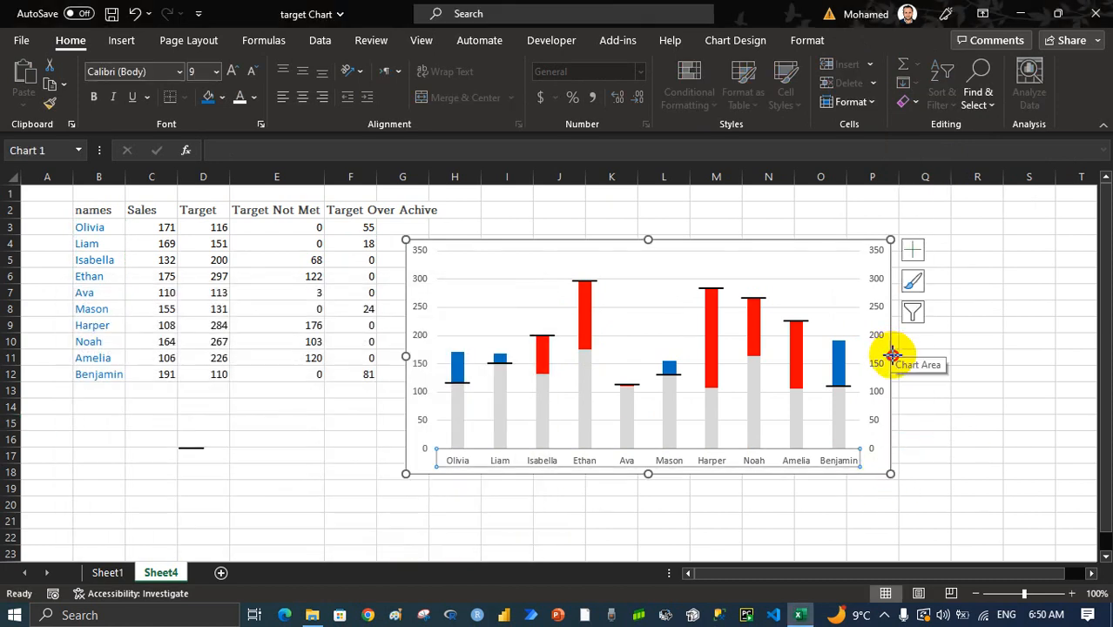
Widen the chart to about 6.85 inches and remove its gridlines
{"action": "left_click_drag", "start_coordinate": [890, 355], "coordinate": [942, 355]}
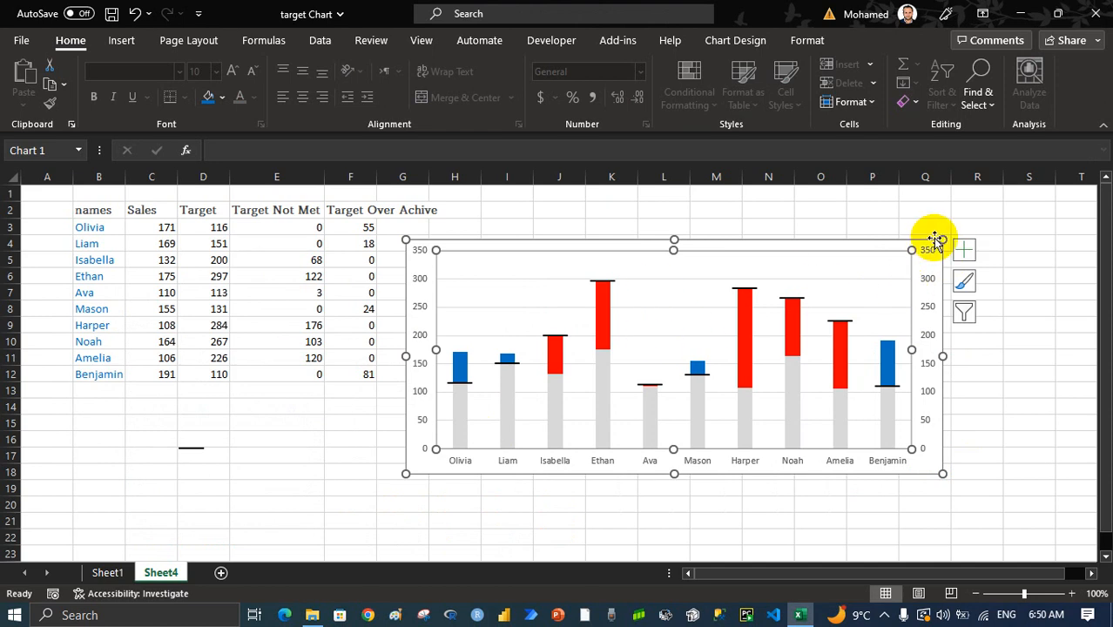
{"action": "left_click", "coordinate": [963, 249]}
{"action": "left_click", "coordinate": [275, 368]}
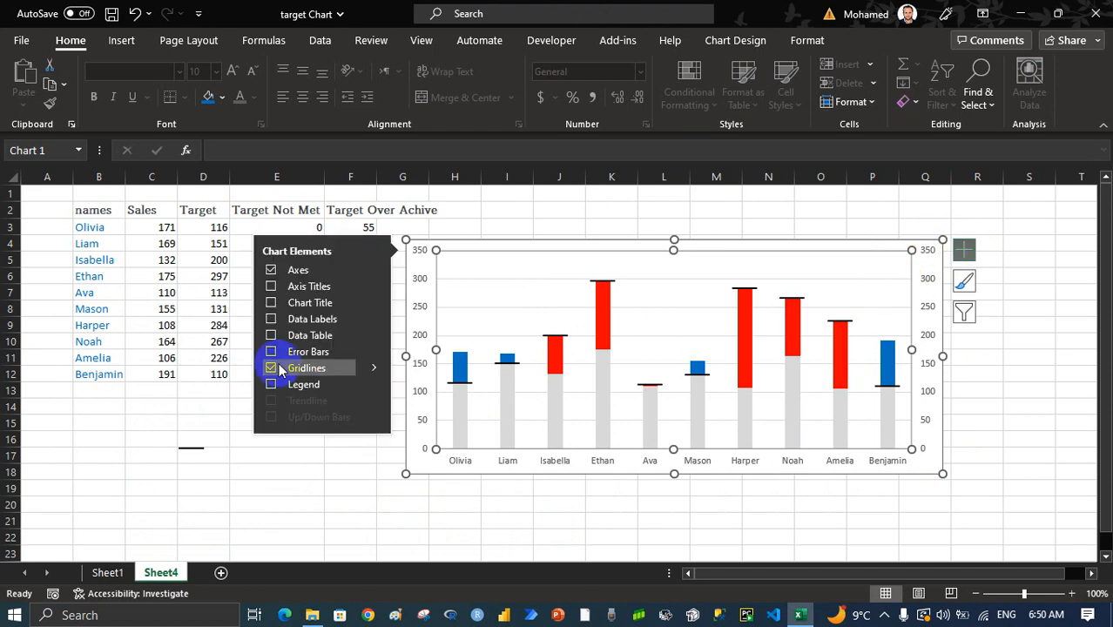
Add a legend to the chart and place it at the Top
{"action": "left_click", "coordinate": [271, 384]}
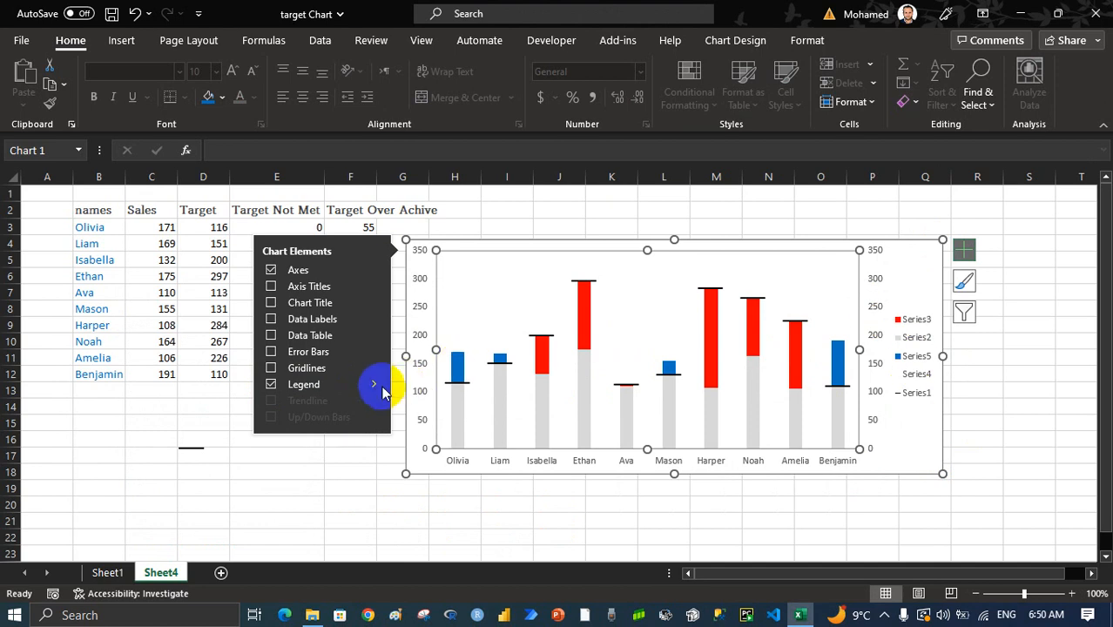
{"action": "left_click", "coordinate": [377, 385]}
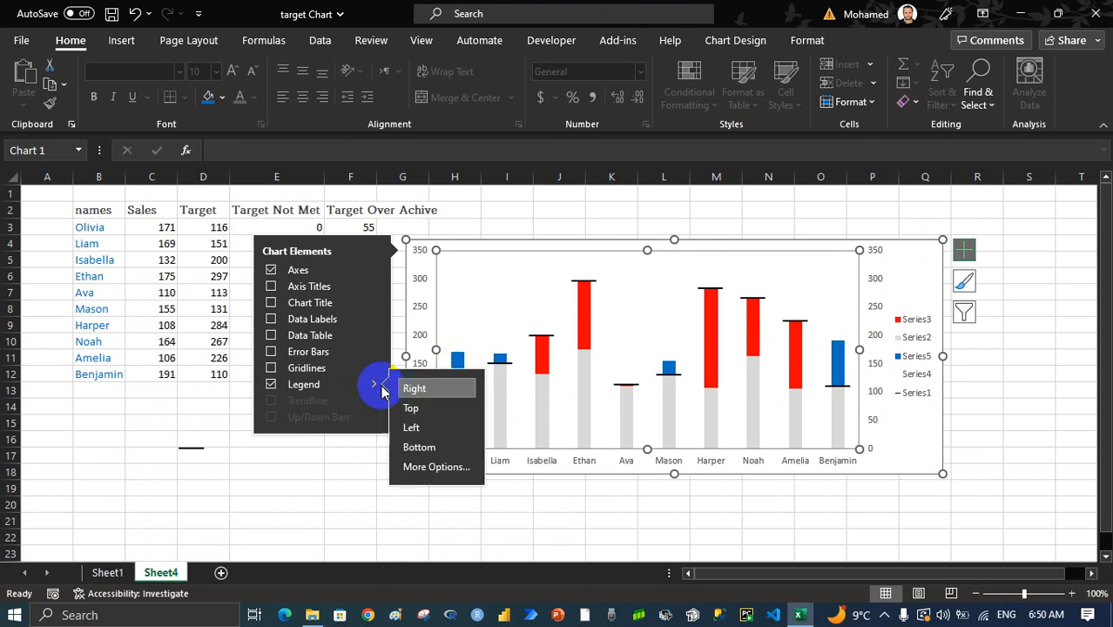
{"action": "left_click", "coordinate": [427, 406]}
{"action": "left_click", "coordinate": [1010, 342]}
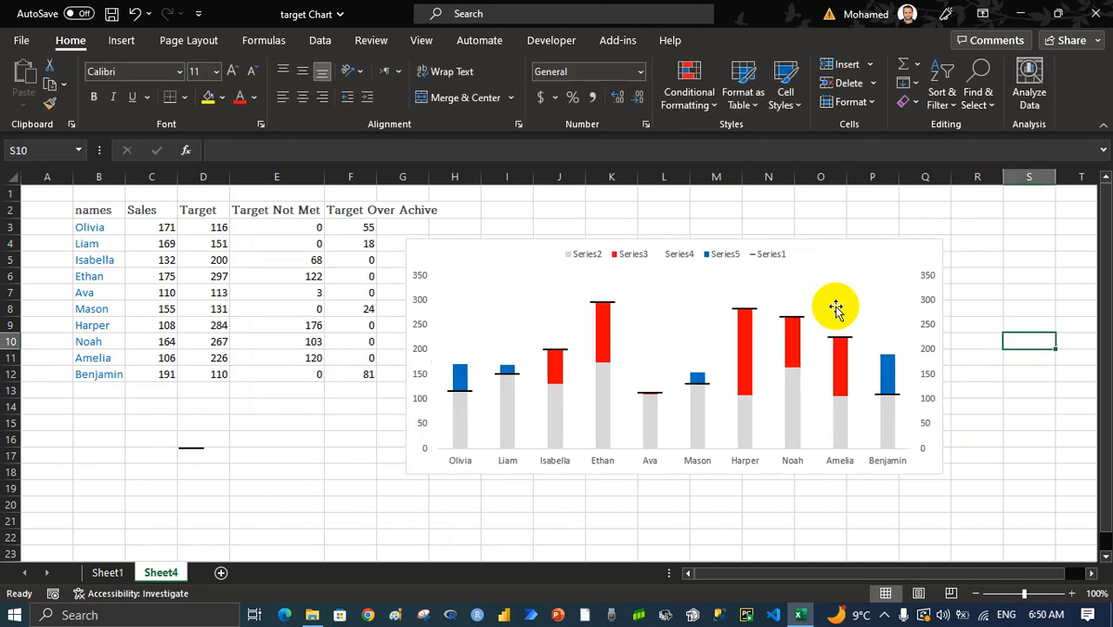
Open the chart's data source and name Series1, which plots D3:D12, from the Target header in D2
{"action": "left_click", "coordinate": [714, 260]}
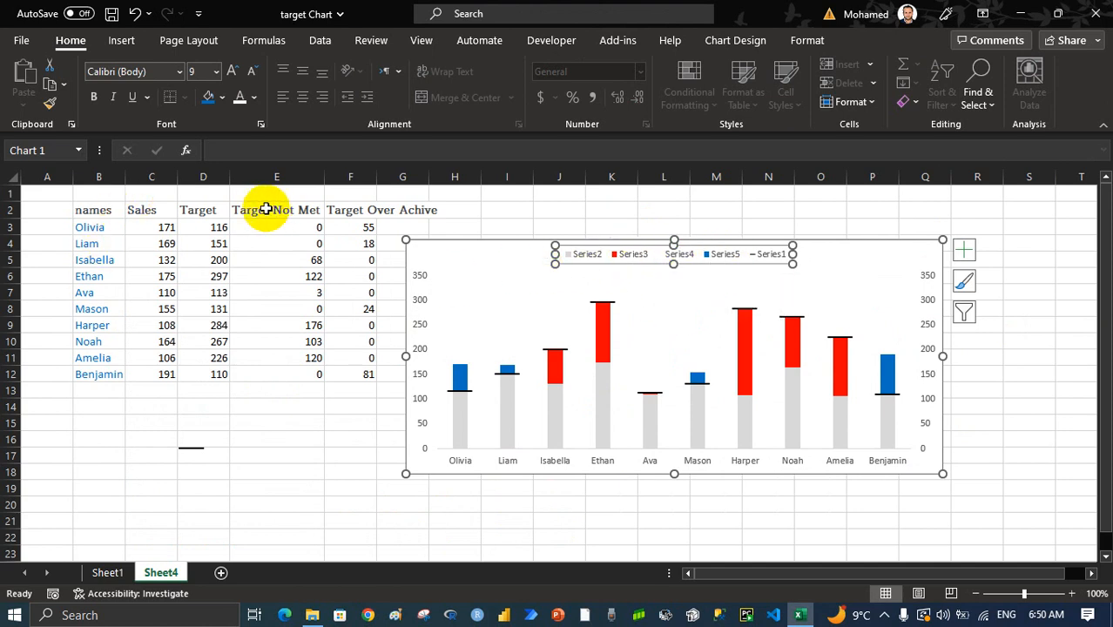
{"action": "right_click", "coordinate": [664, 288]}
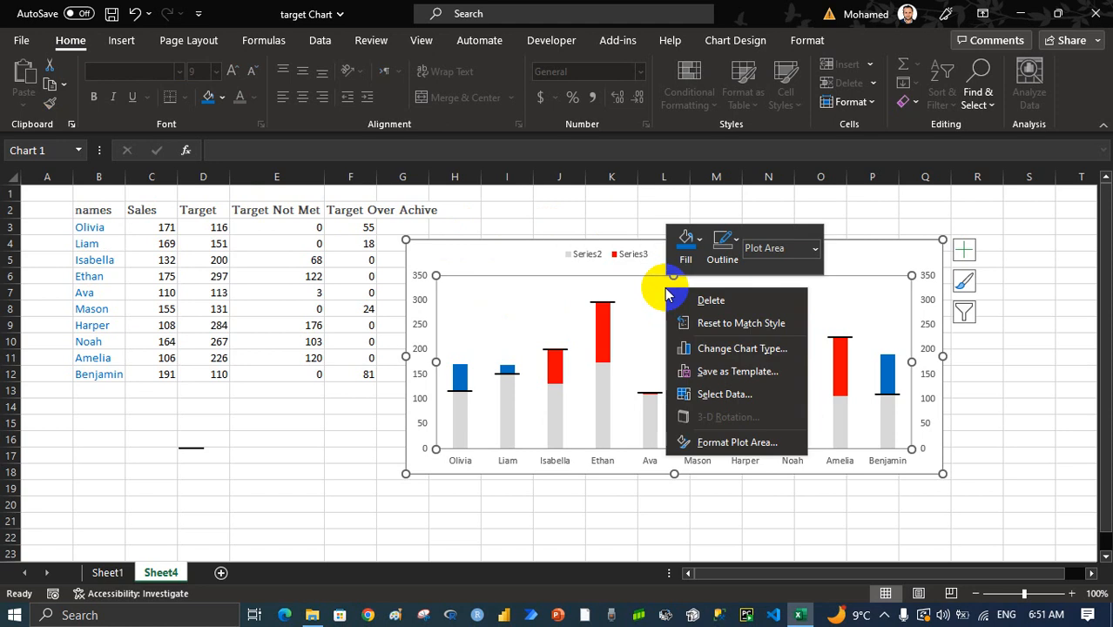
{"action": "left_click", "coordinate": [724, 394]}
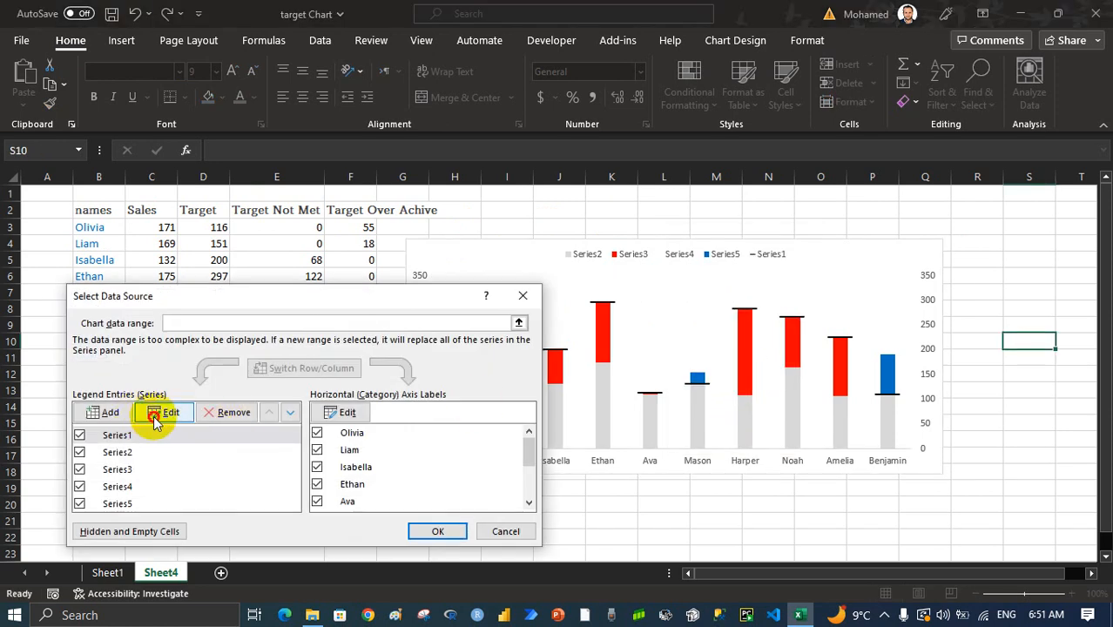
{"action": "left_click", "coordinate": [156, 418]}
{"action": "left_click", "coordinate": [258, 440]}
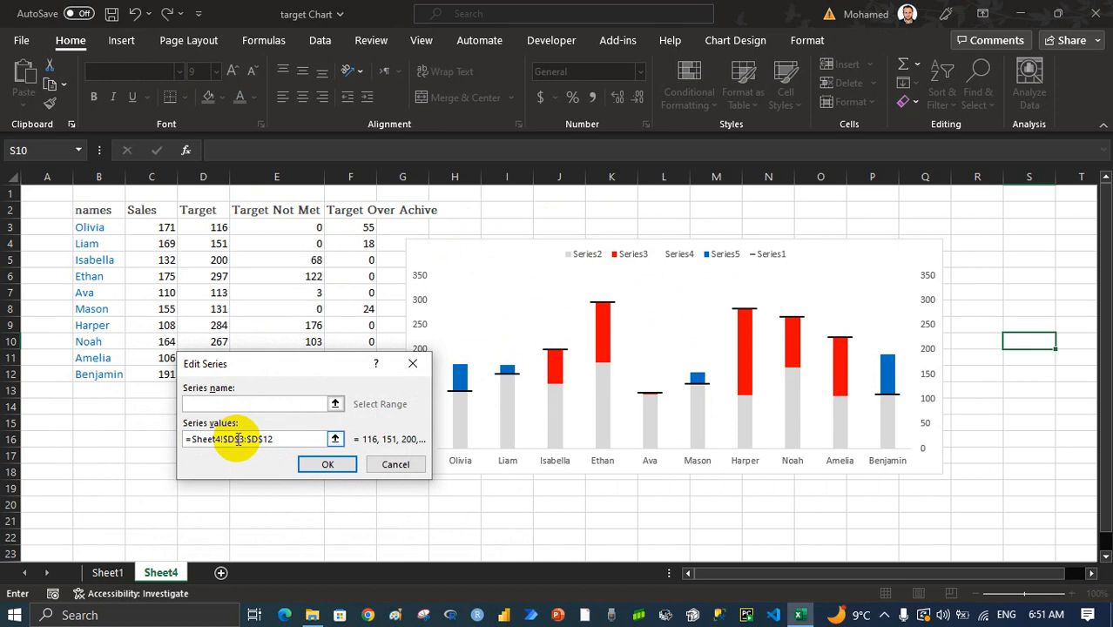
{"action": "left_click", "coordinate": [200, 209]}
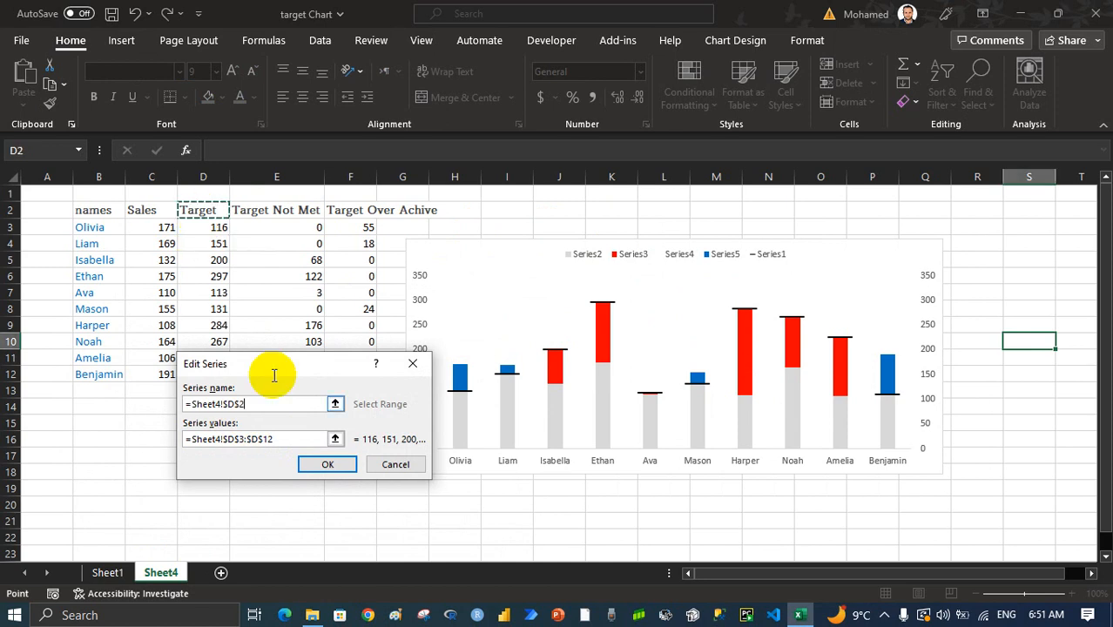
{"action": "left_click", "coordinate": [326, 462]}
Name Series2, which plots C3:C12, from the Sales header in C2
{"action": "left_click", "coordinate": [209, 453]}
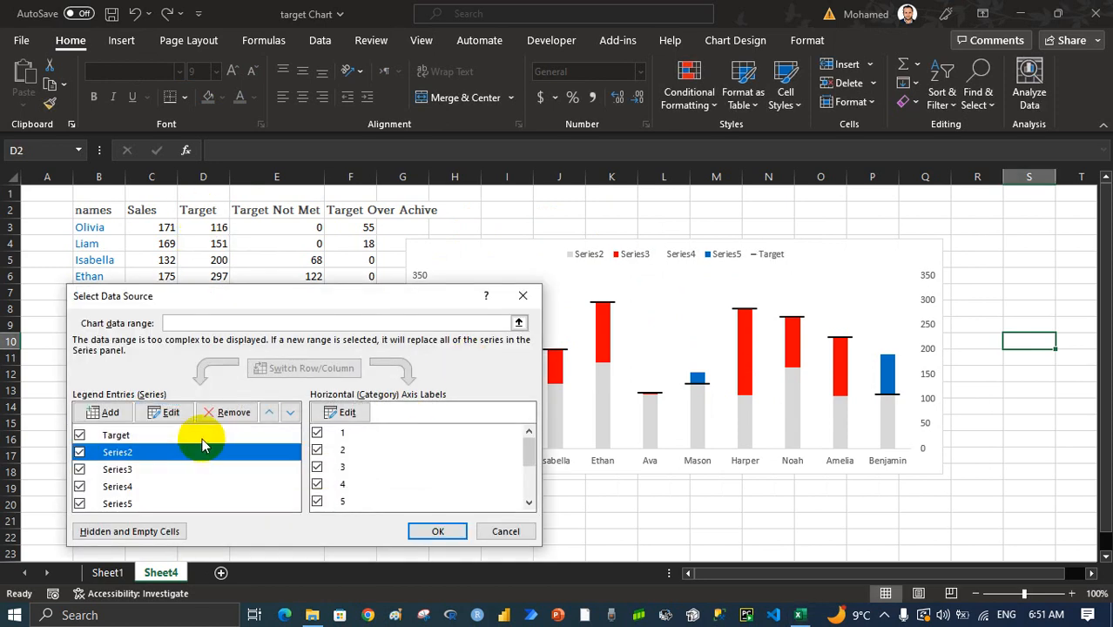
{"action": "left_click", "coordinate": [170, 412]}
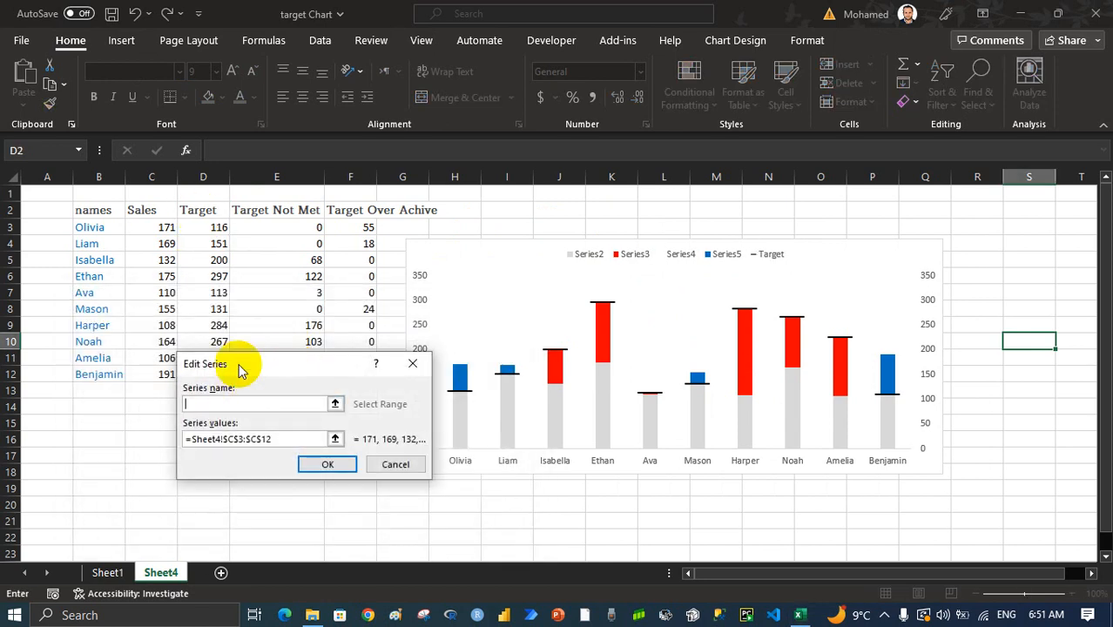
{"action": "left_click", "coordinate": [150, 209]}
{"action": "left_click", "coordinate": [302, 468]}
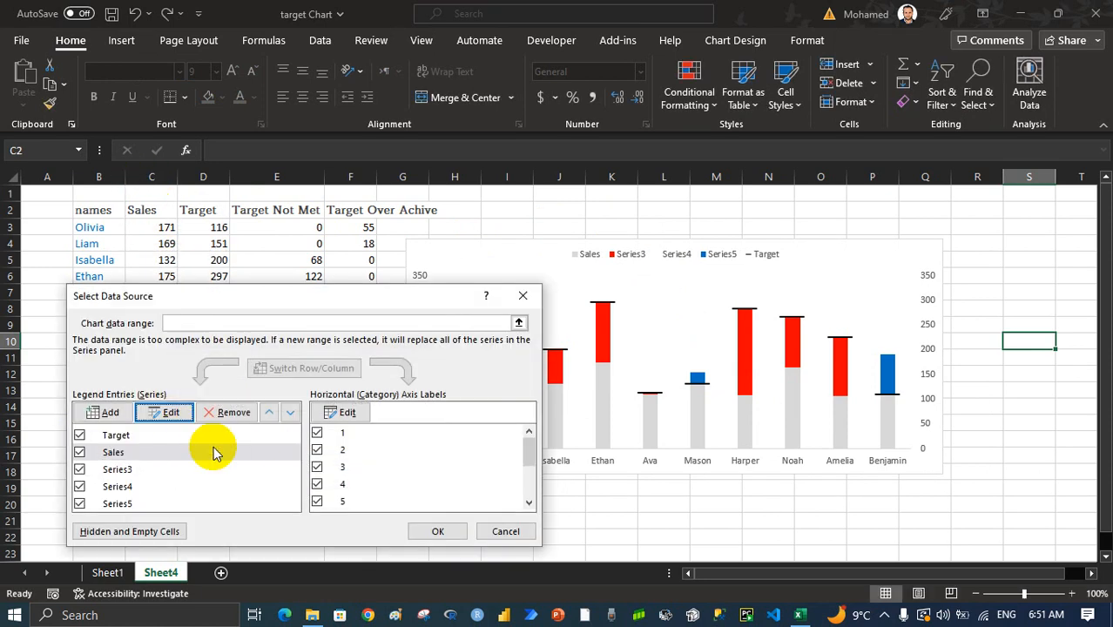
Name Series3, which plots E3:E12, from the Target Not Met header in E2
{"action": "left_click", "coordinate": [168, 466]}
{"action": "left_click", "coordinate": [170, 413]}
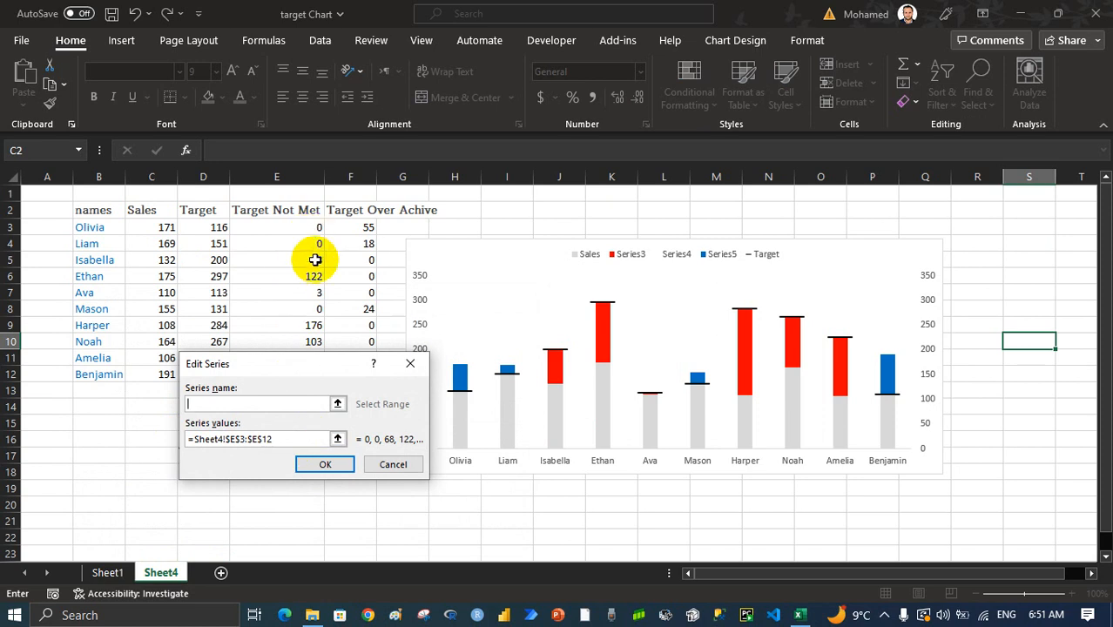
{"action": "left_click", "coordinate": [300, 209]}
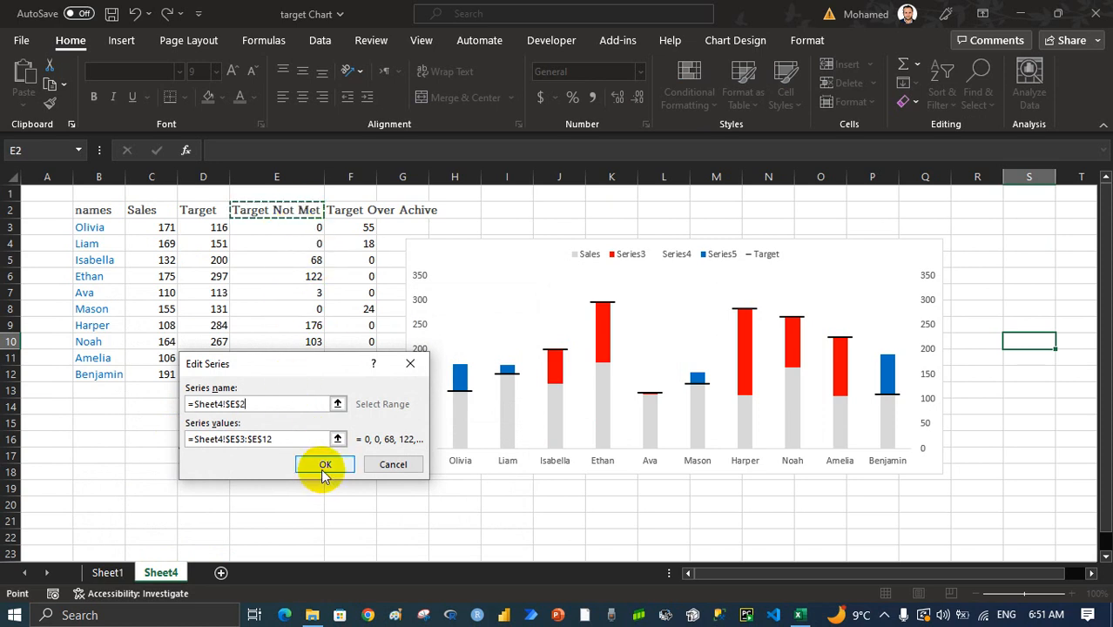
{"action": "left_click", "coordinate": [324, 466]}
Name Series4, the unfilled series that plots D3:D12, "Dummy Target"
{"action": "left_click", "coordinate": [190, 486]}
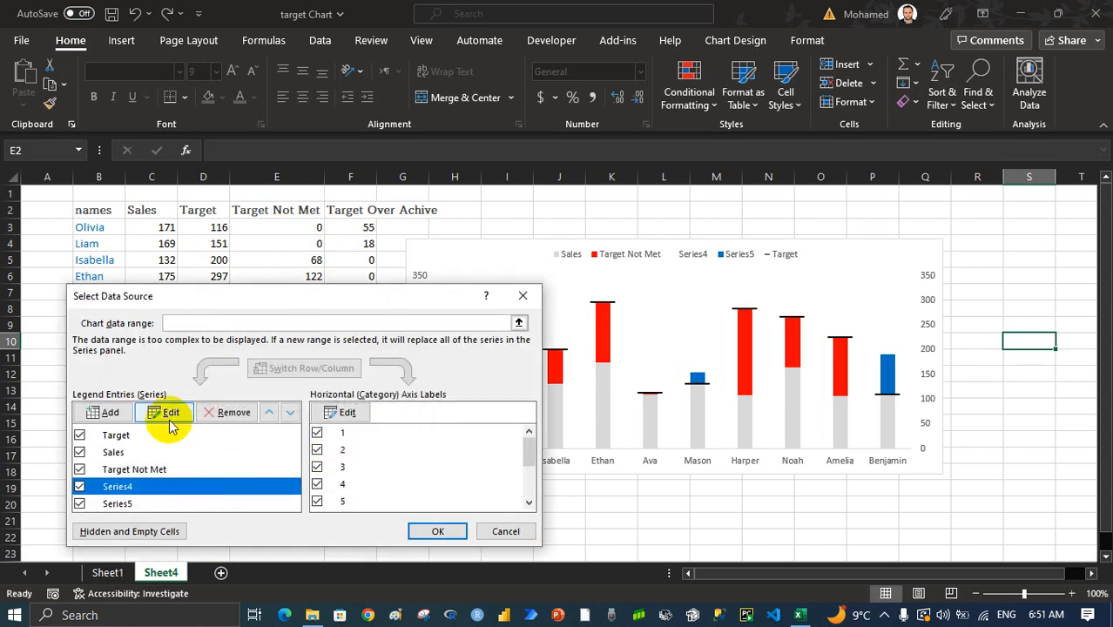
{"action": "left_click", "coordinate": [170, 418]}
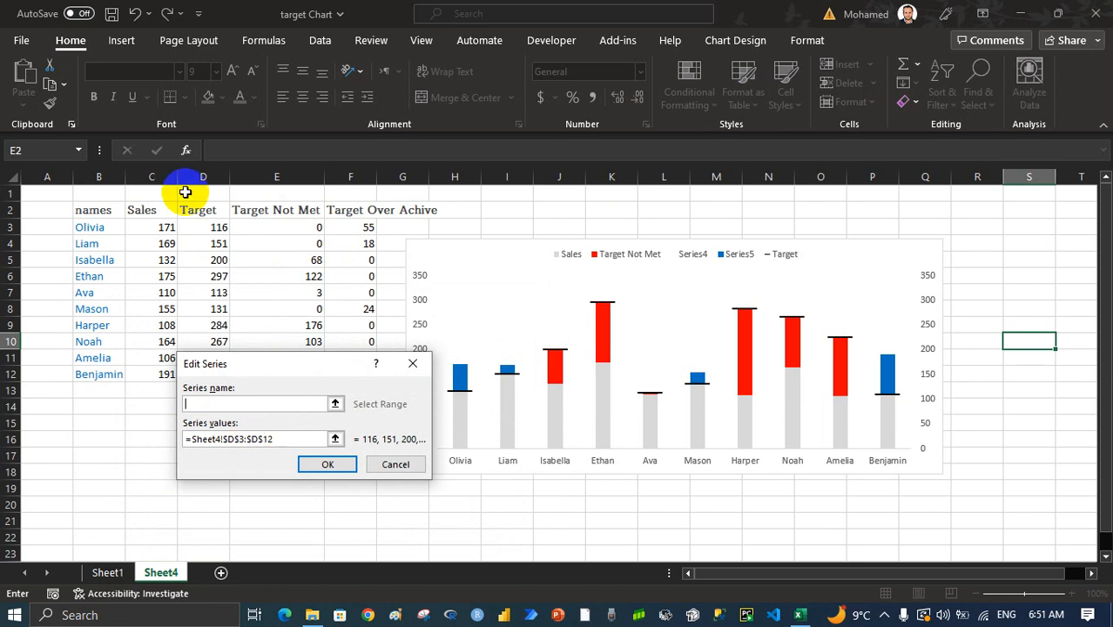
{"action": "left_click", "coordinate": [231, 408]}
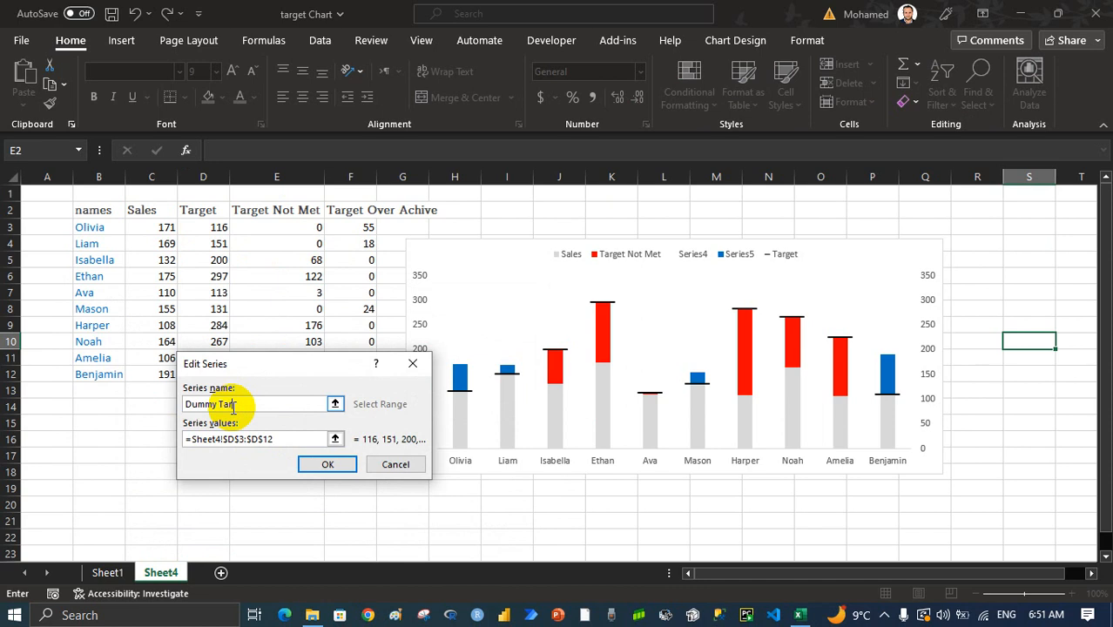
{"action": "left_click", "coordinate": [328, 464]}
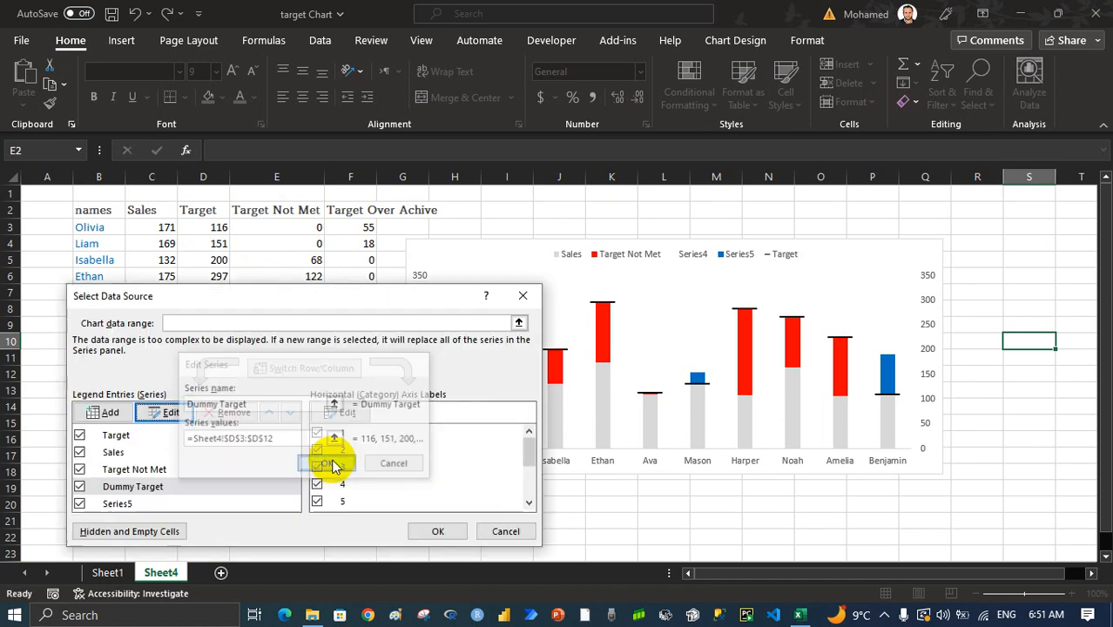
Name Series5 from the Target Over Achive header in F2 and apply the data source changes
{"action": "left_click", "coordinate": [198, 505]}
{"action": "left_click", "coordinate": [171, 412]}
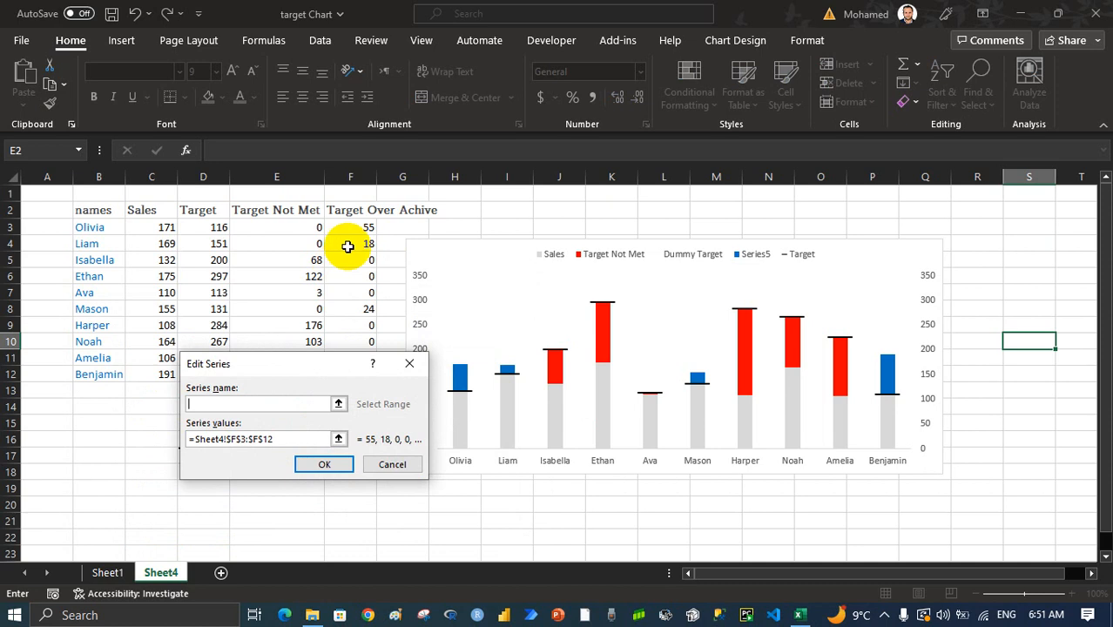
{"action": "left_click", "coordinate": [366, 210]}
{"action": "left_click", "coordinate": [327, 464]}
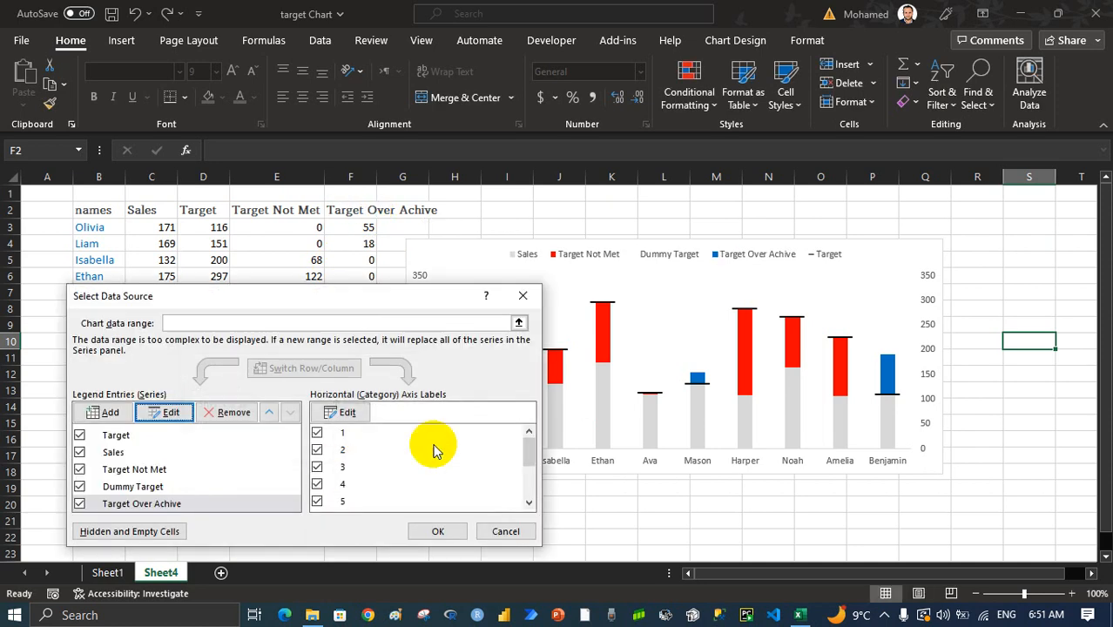
{"action": "left_click", "coordinate": [439, 528]}
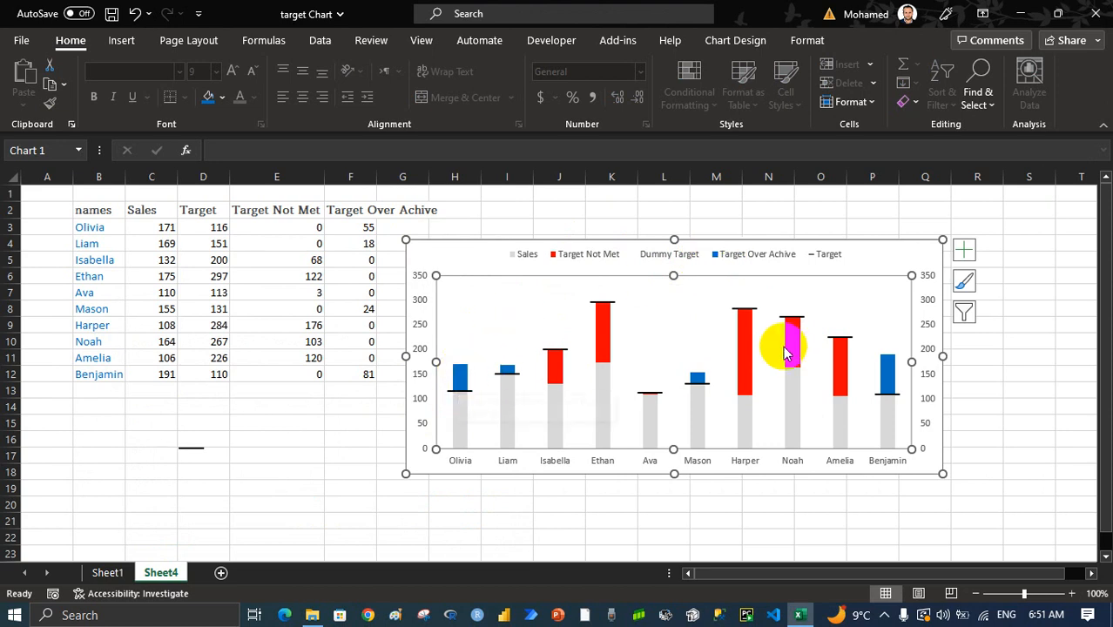
Convert the data range B2:F12 into an Excel table with headers
{"action": "left_click", "coordinate": [964, 391]}
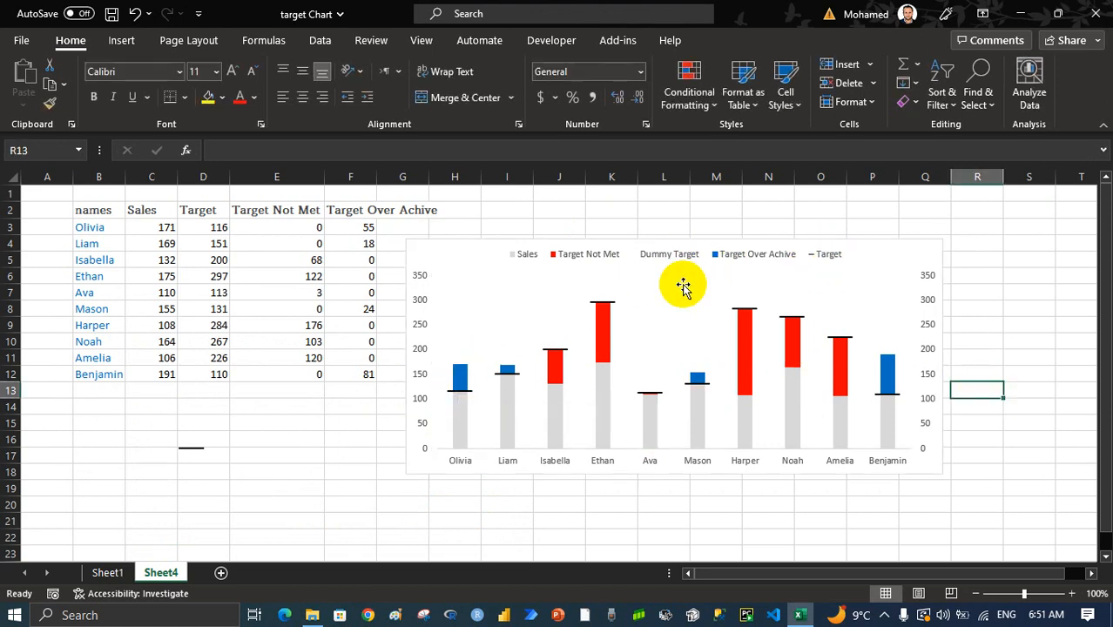
{"action": "left_click", "coordinate": [82, 216]}
{"action": "key", "text": "ctrl+a"}
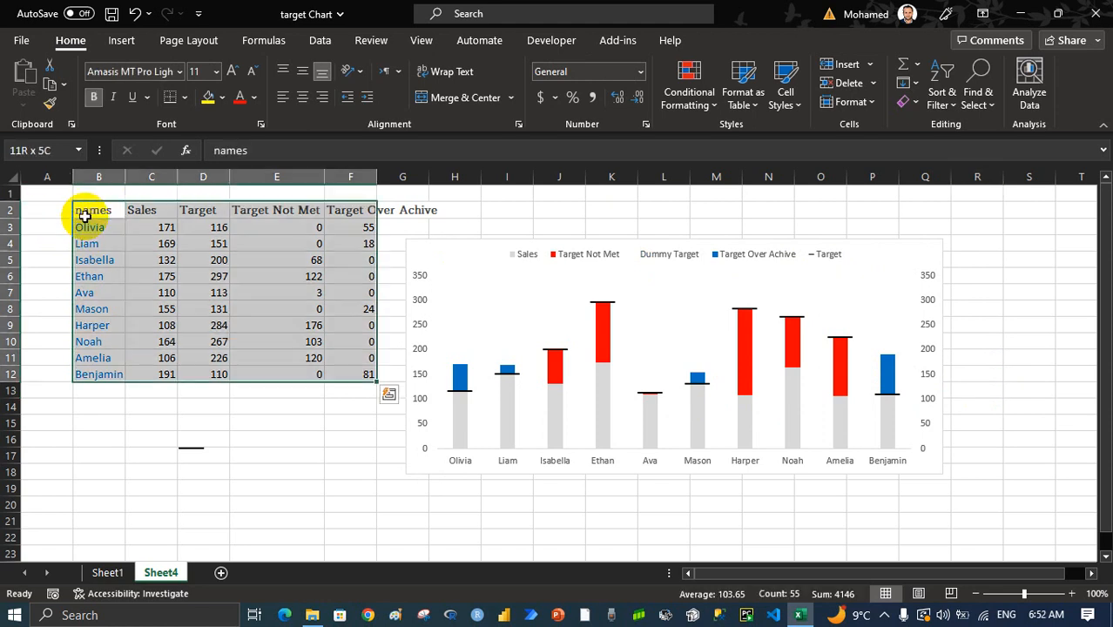
{"action": "key", "text": "ctrl+t"}
{"action": "key", "text": "Return"}
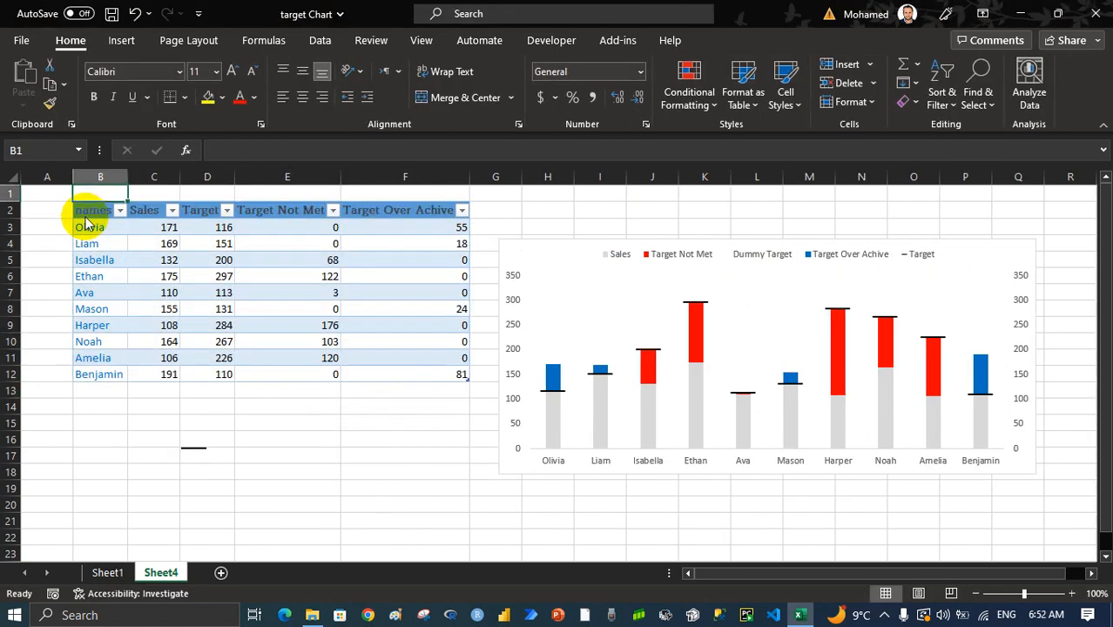
Move the chart up level with the table's header row and set its chart area to No Fill and No Outline
{"action": "left_click_drag", "start_coordinate": [546, 241], "coordinate": [551, 200]}
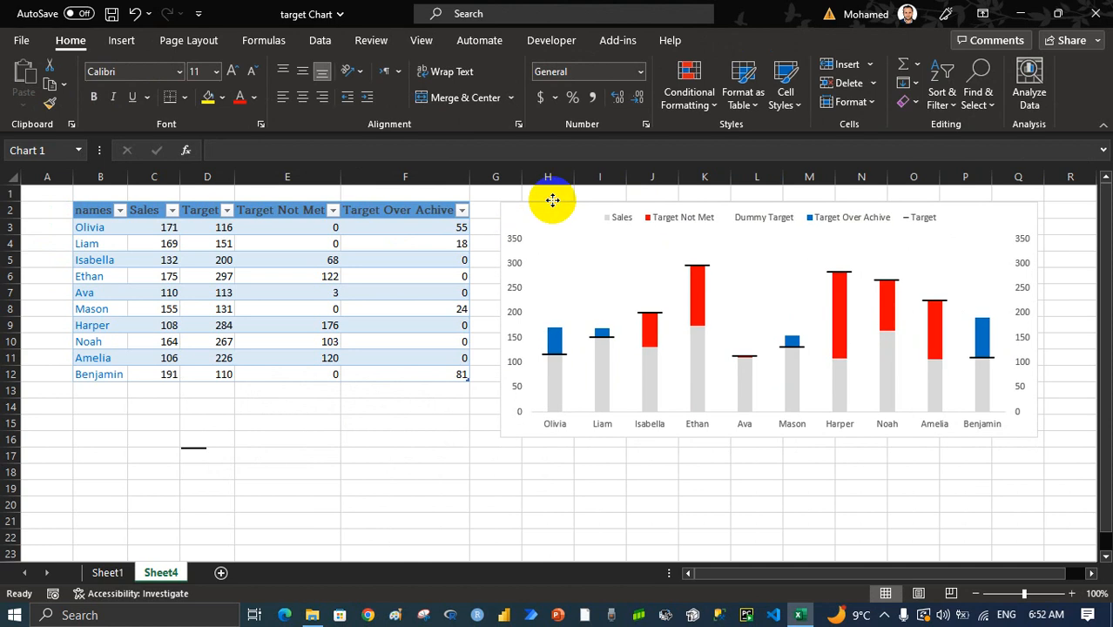
{"action": "left_click", "coordinate": [794, 40]}
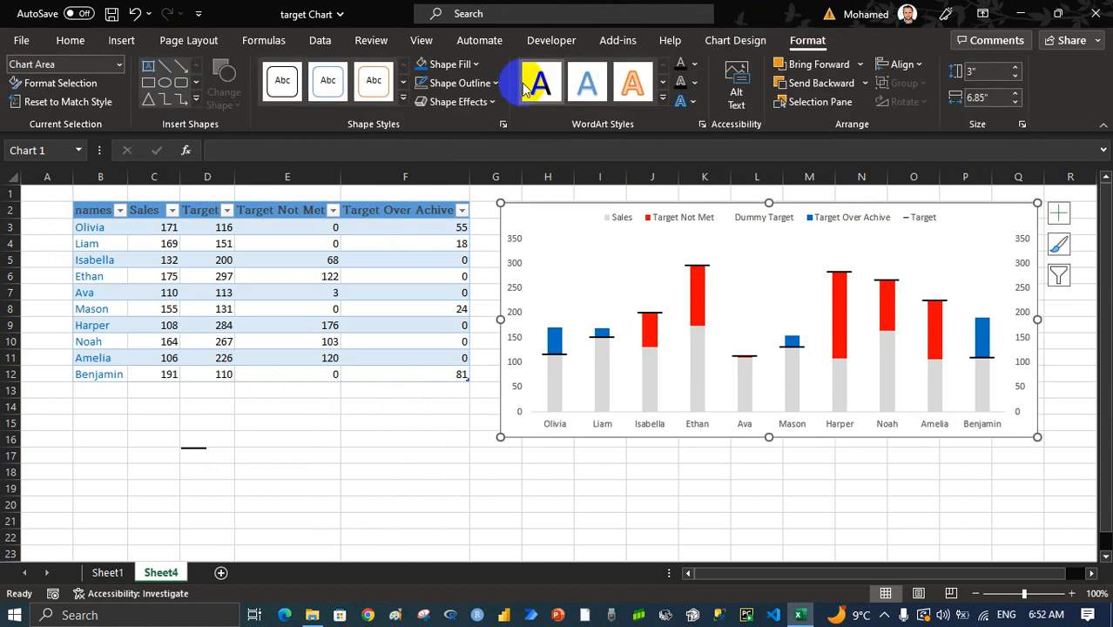
{"action": "left_click", "coordinate": [440, 64]}
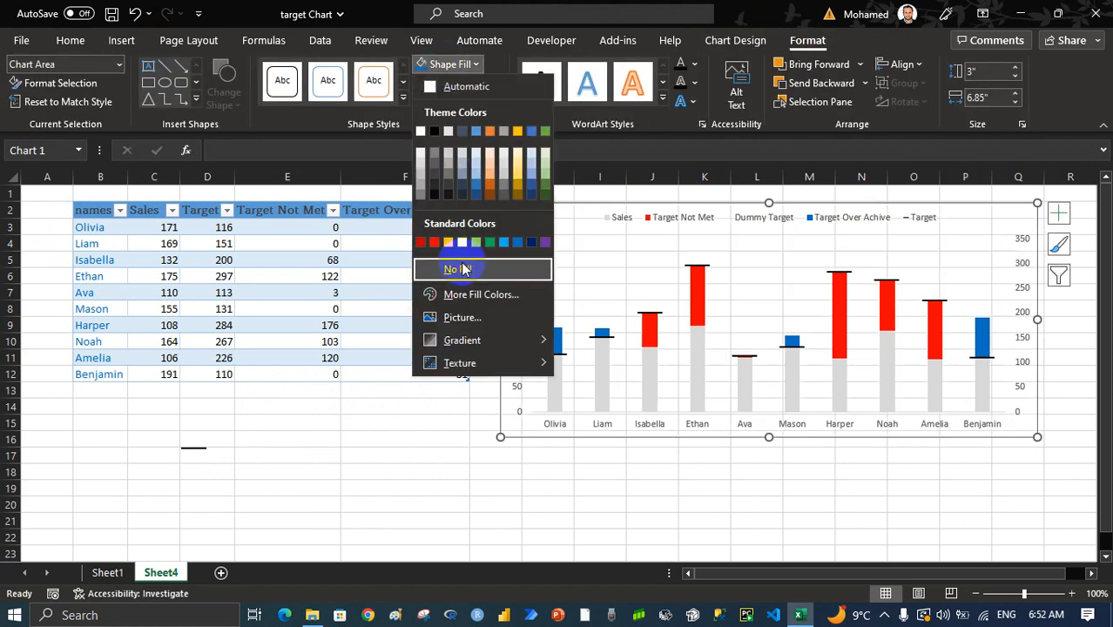
{"action": "left_click", "coordinate": [457, 269]}
{"action": "left_click", "coordinate": [451, 83]}
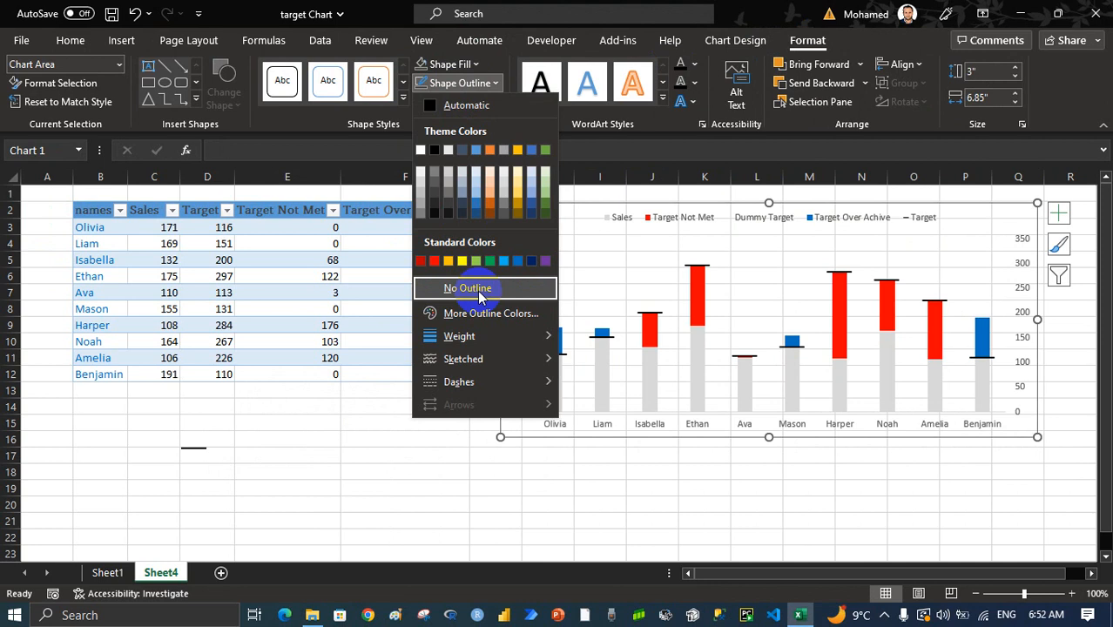
{"action": "left_click", "coordinate": [468, 288]}
{"action": "left_click", "coordinate": [877, 536]}
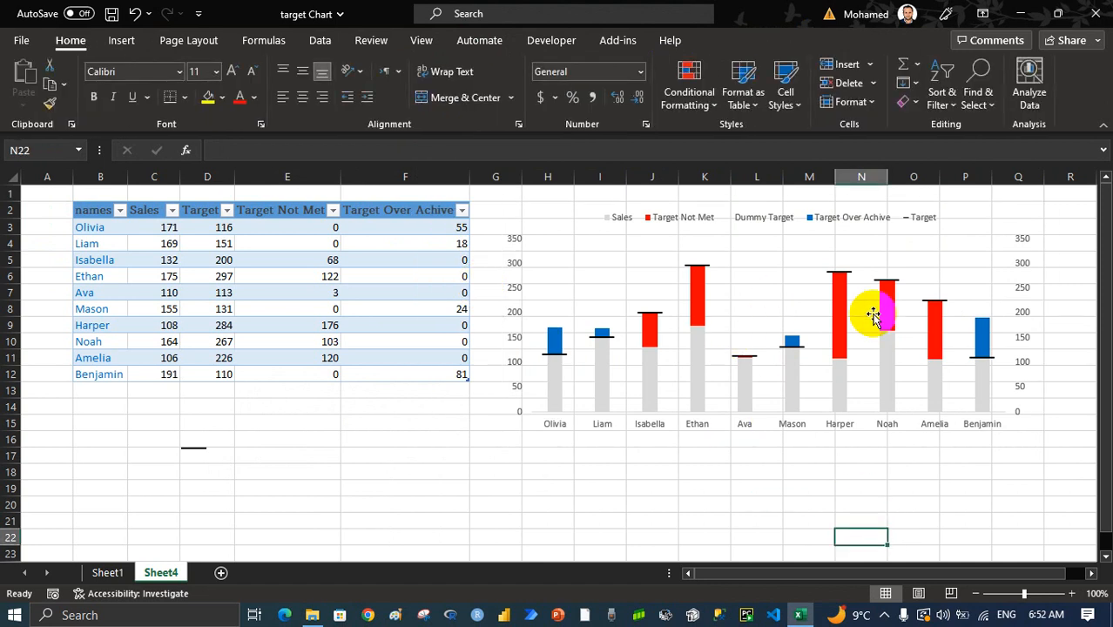
Draw a rounded rectangle about 7.12" wide and 3.39" high over the chart and fill it with the second-darkest theme blue
{"action": "left_click", "coordinate": [121, 41]}
{"action": "left_click", "coordinate": [193, 97]}
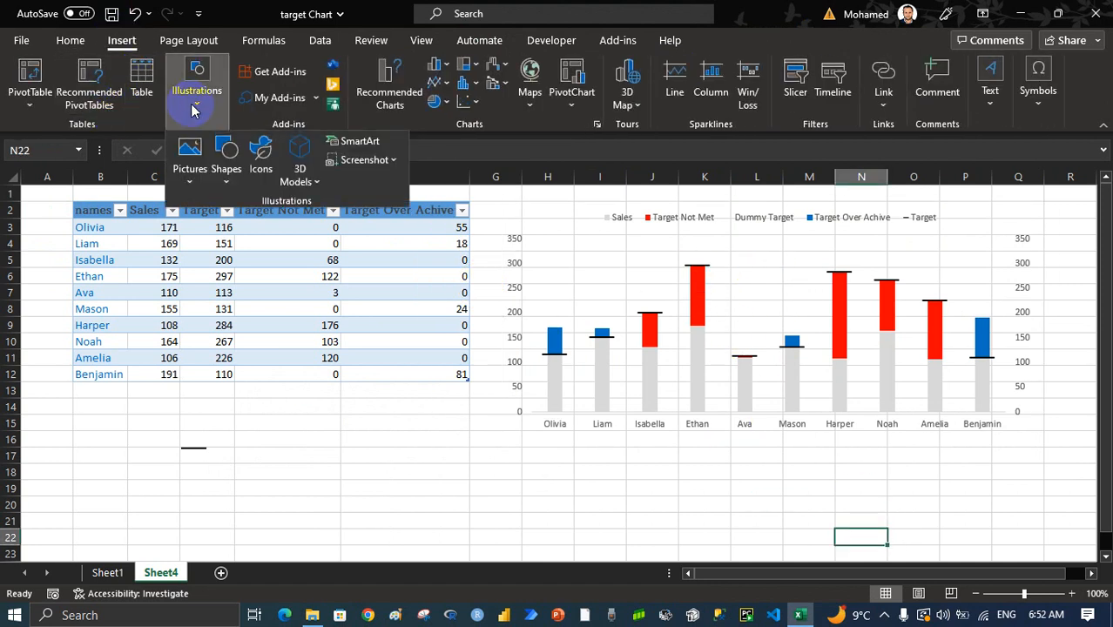
{"action": "left_click", "coordinate": [226, 161]}
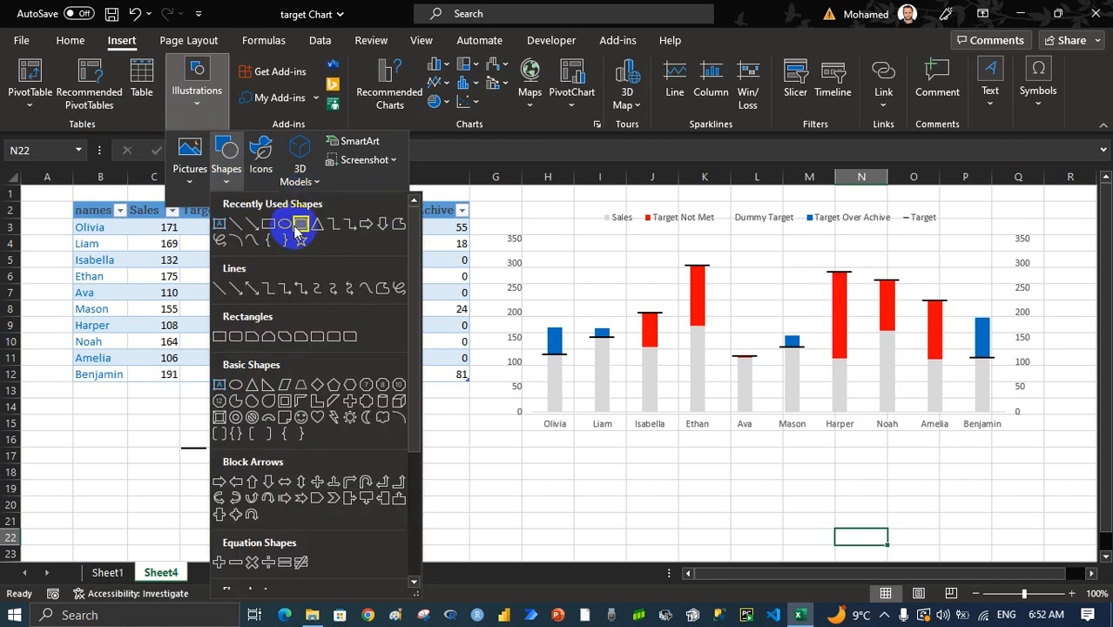
{"action": "left_click", "coordinate": [299, 225]}
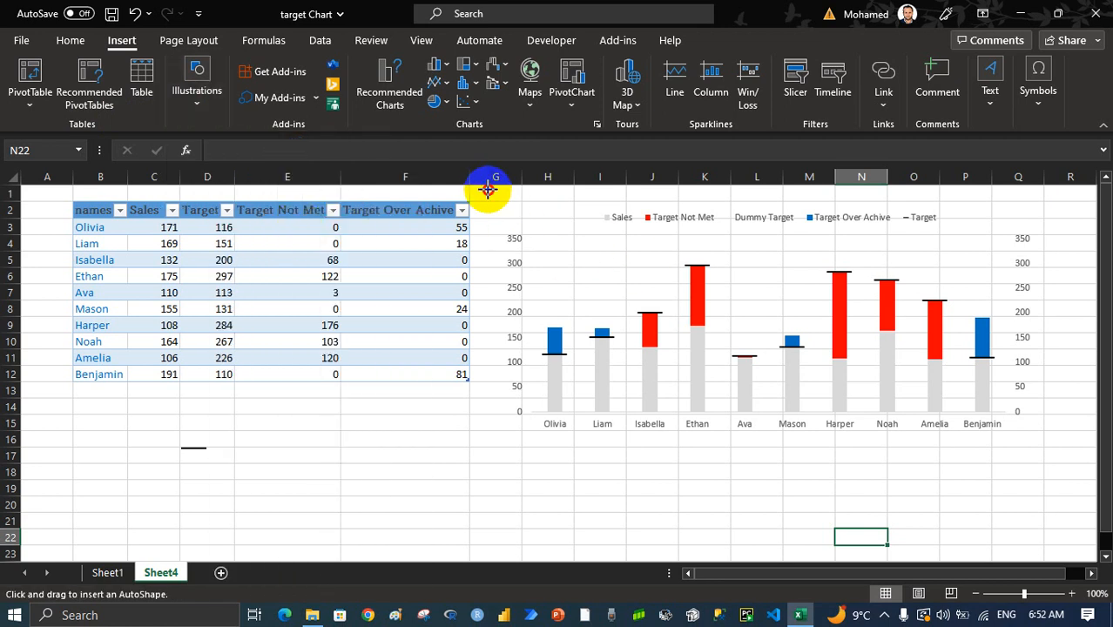
{"action": "left_click_drag", "start_coordinate": [488, 189], "coordinate": [1045, 454]}
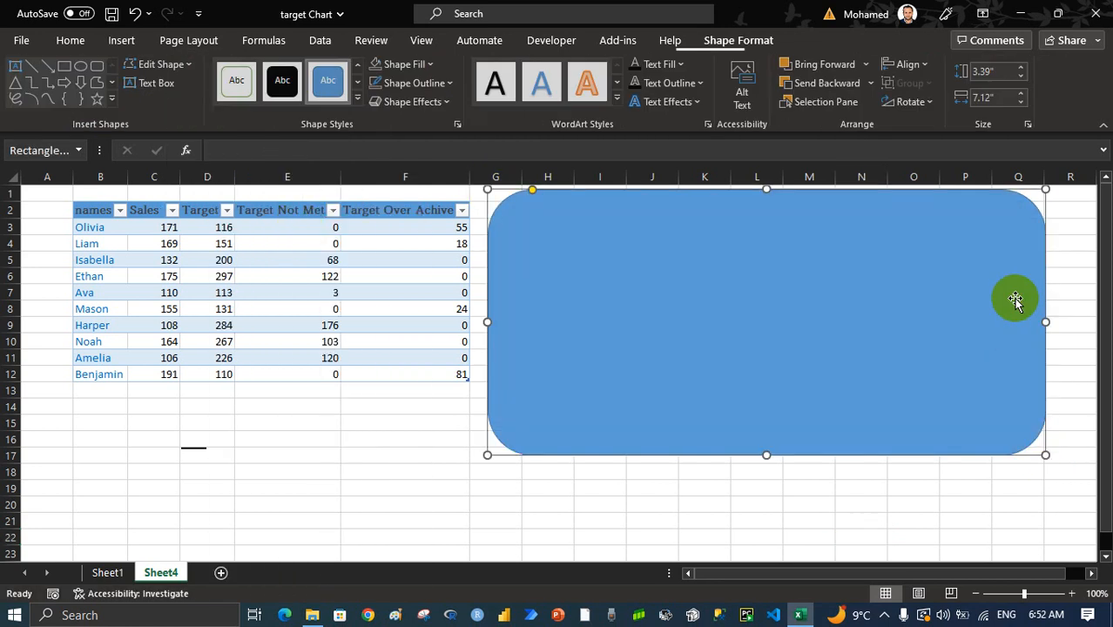
{"action": "left_click", "coordinate": [422, 64]}
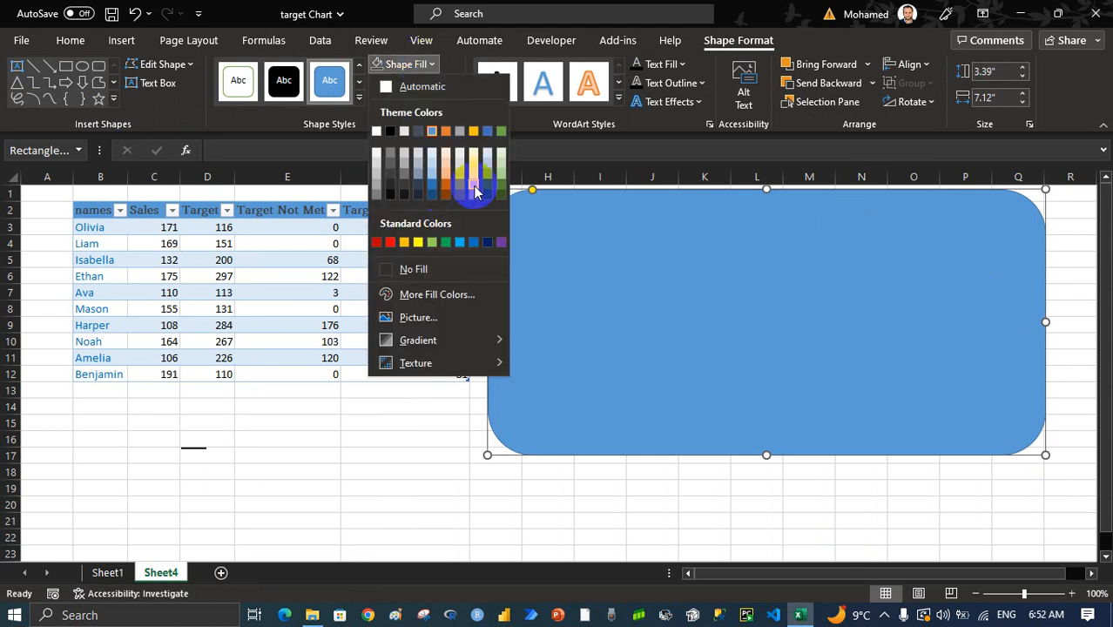
{"action": "left_click", "coordinate": [486, 182]}
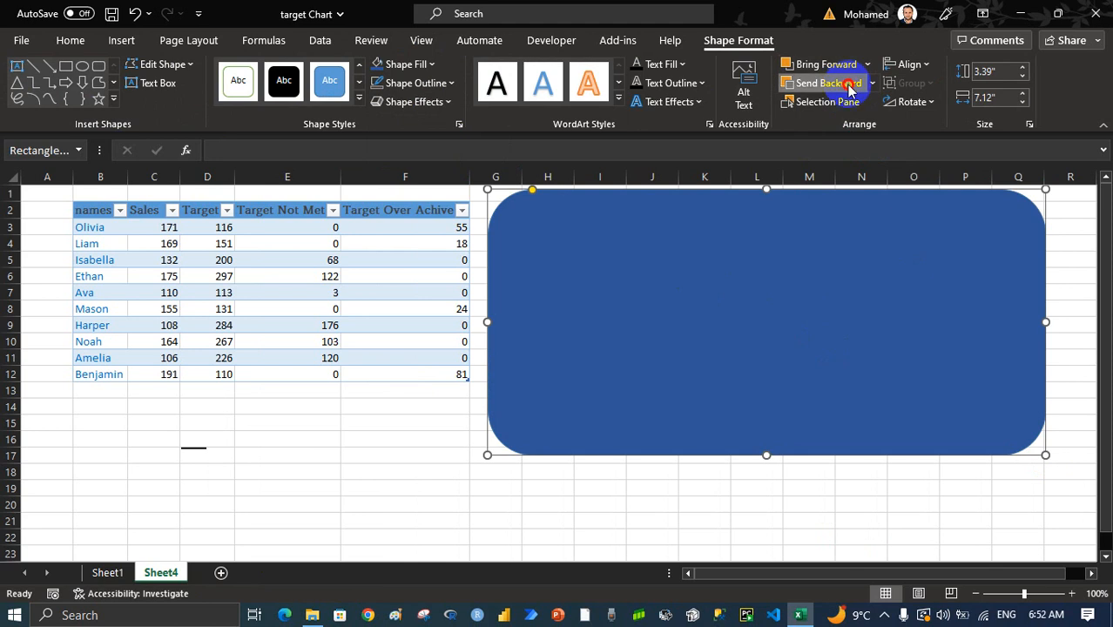
Send the rounded rectangle backward so that it sits behind the chart as a background
{"action": "left_click", "coordinate": [872, 488]}
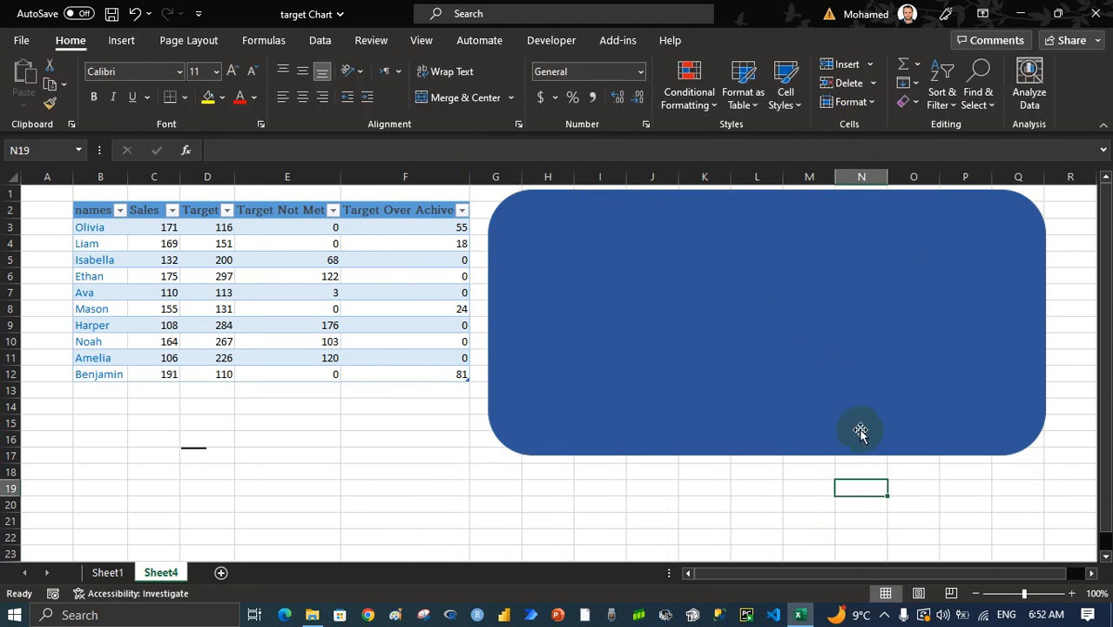
{"action": "left_click", "coordinate": [874, 324]}
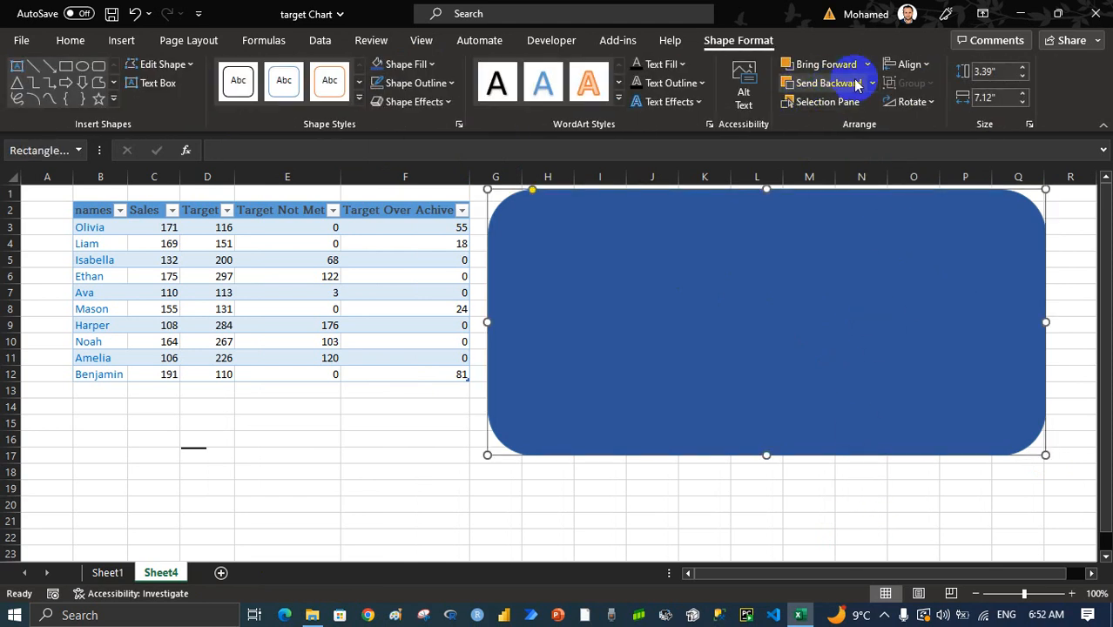
{"action": "left_click", "coordinate": [825, 84]}
{"action": "left_click", "coordinate": [909, 470]}
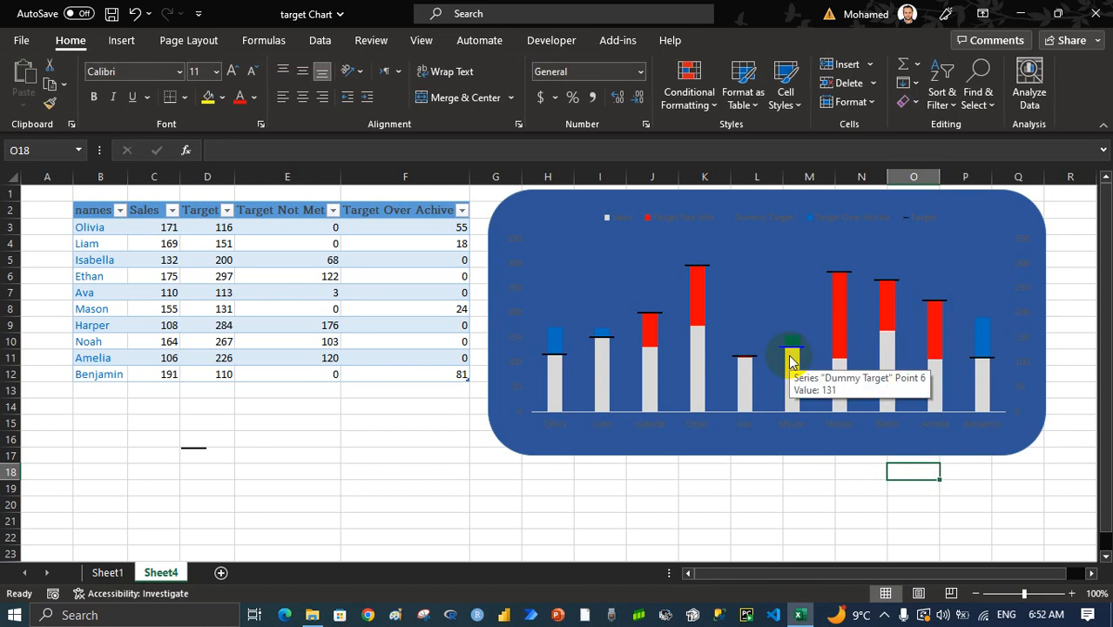
Make the chart's legend text and primary vertical axis labels white and bold
{"action": "left_click", "coordinate": [772, 225]}
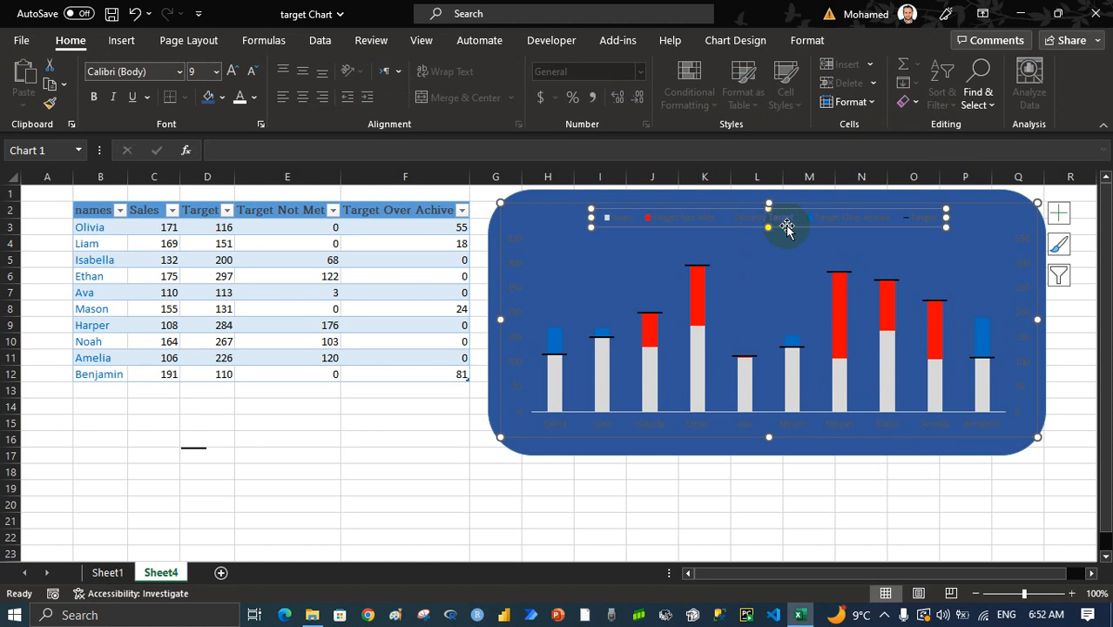
{"action": "left_click", "coordinate": [239, 98]}
{"action": "left_click", "coordinate": [521, 334]}
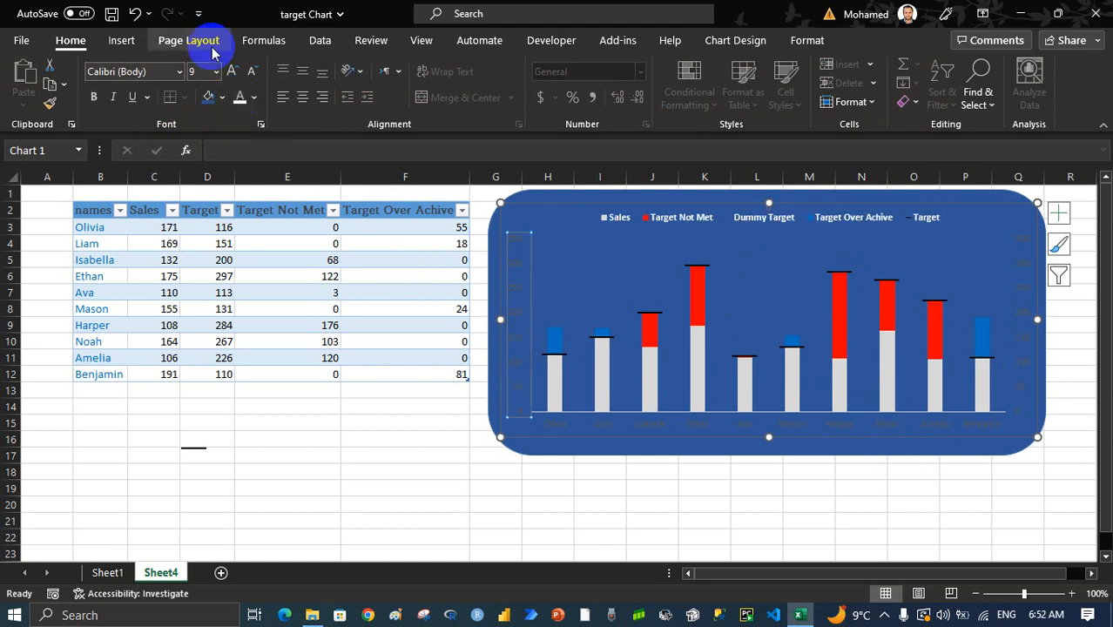
{"action": "left_click", "coordinate": [239, 97]}
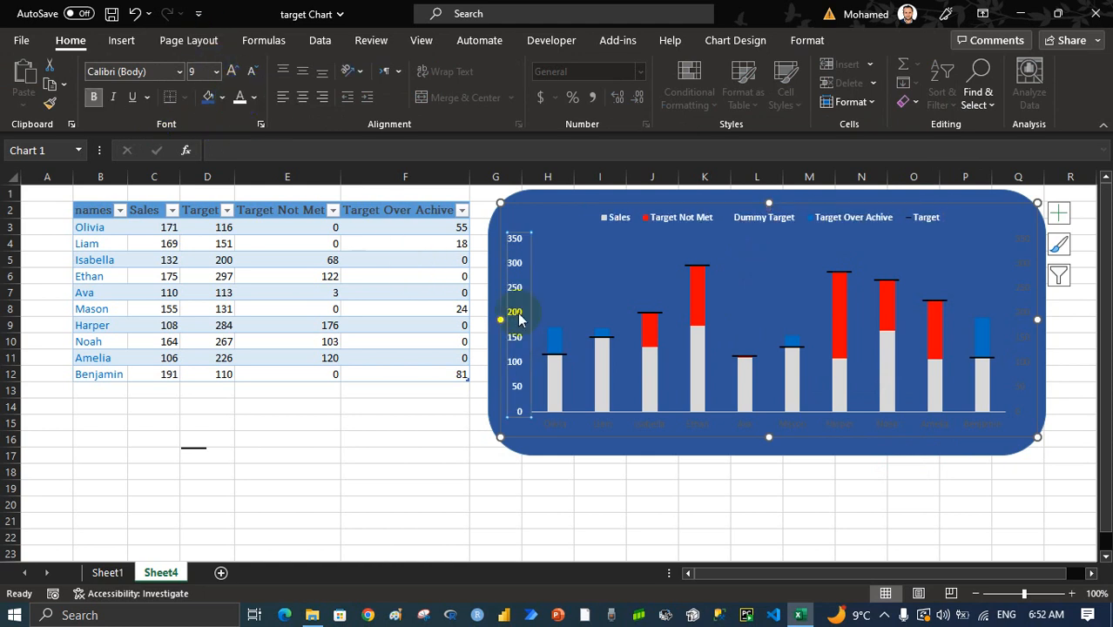
Make the chart's horizontal axis names and secondary vertical axis labels white and bold
{"action": "left_click", "coordinate": [606, 428]}
{"action": "left_click", "coordinate": [241, 97]}
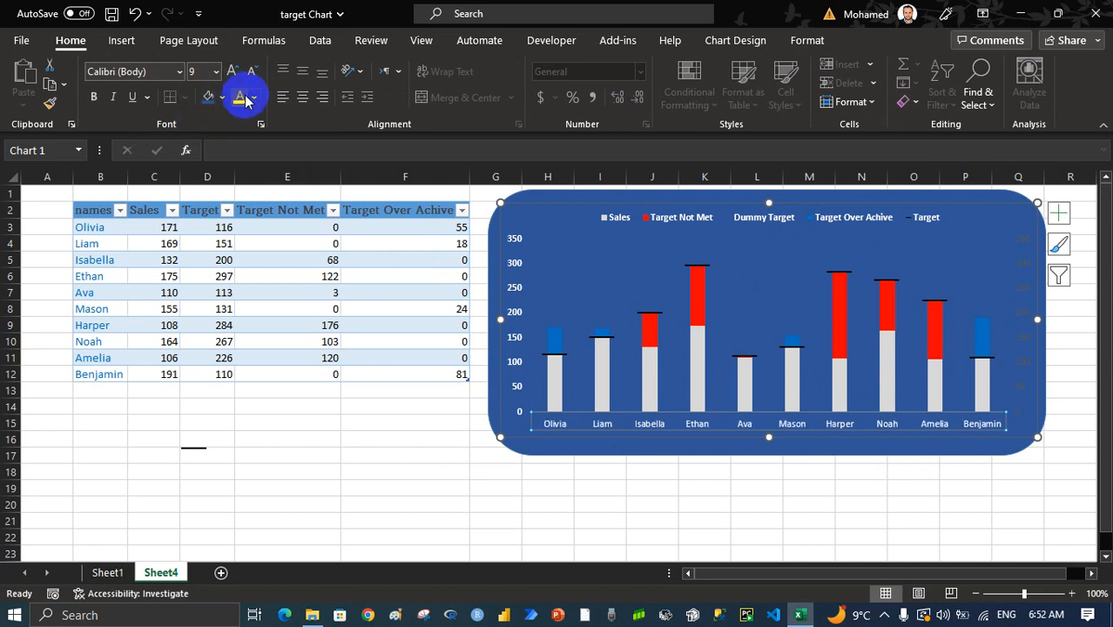
{"action": "key", "text": "ctrl+b"}
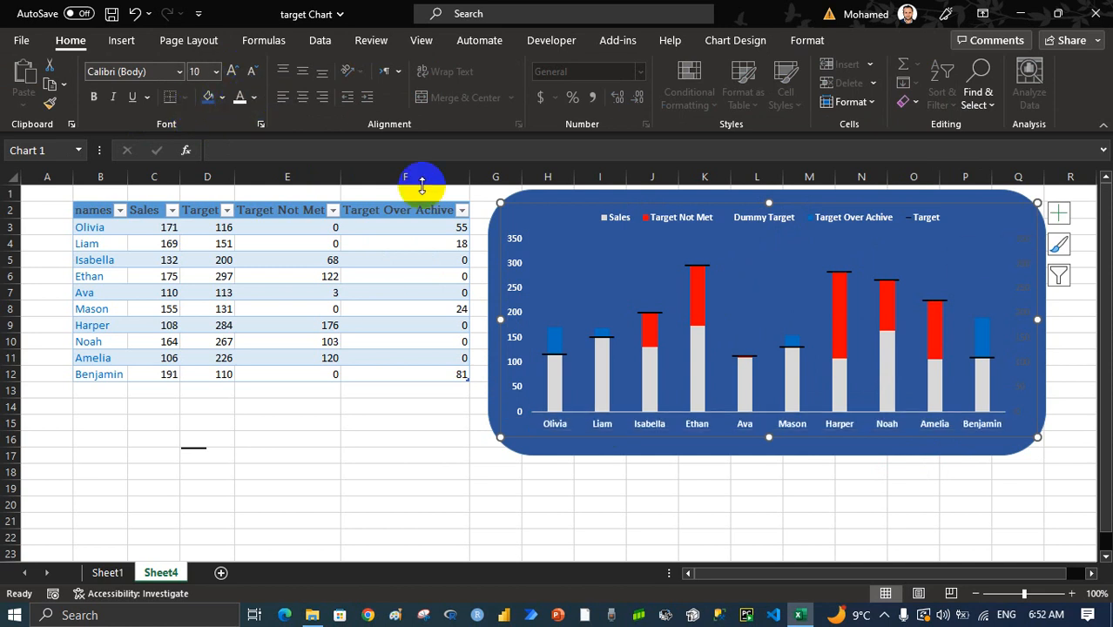
{"action": "left_click", "coordinate": [836, 268]}
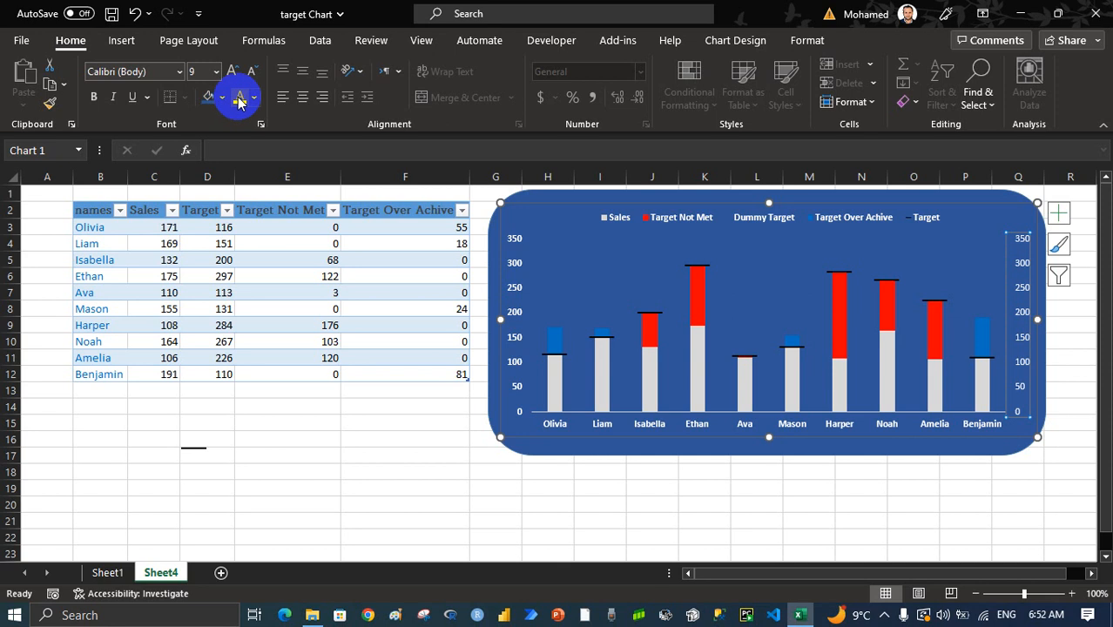
{"action": "left_click", "coordinate": [594, 253]}
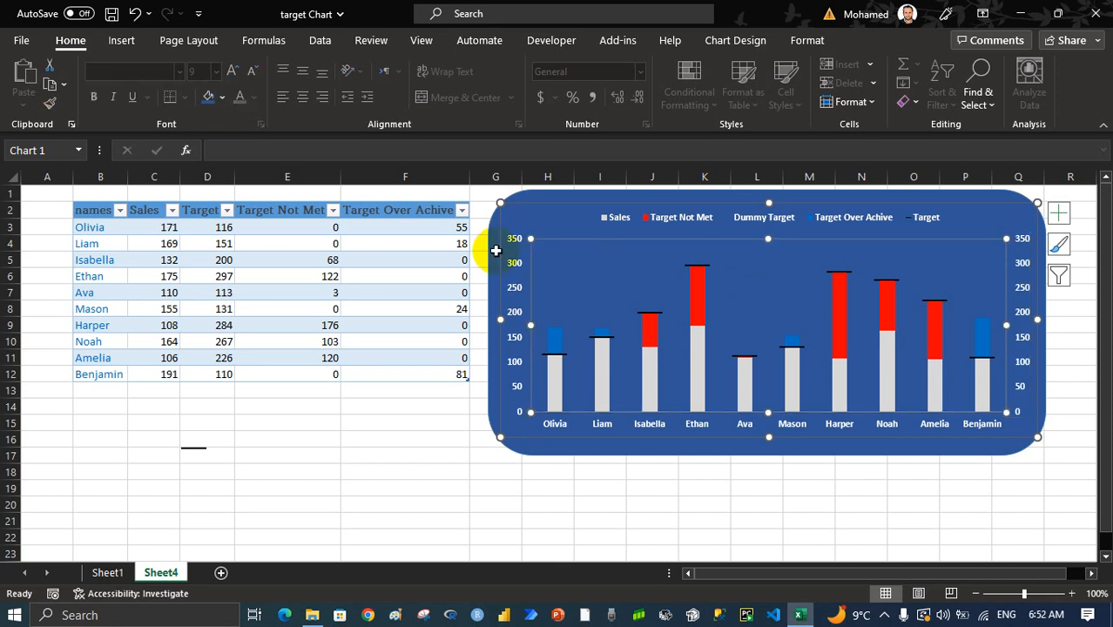
Change the background rectangle's fill to the darkest shade of the same theme blue
{"action": "left_click", "coordinate": [534, 207]}
{"action": "left_click", "coordinate": [222, 96]}
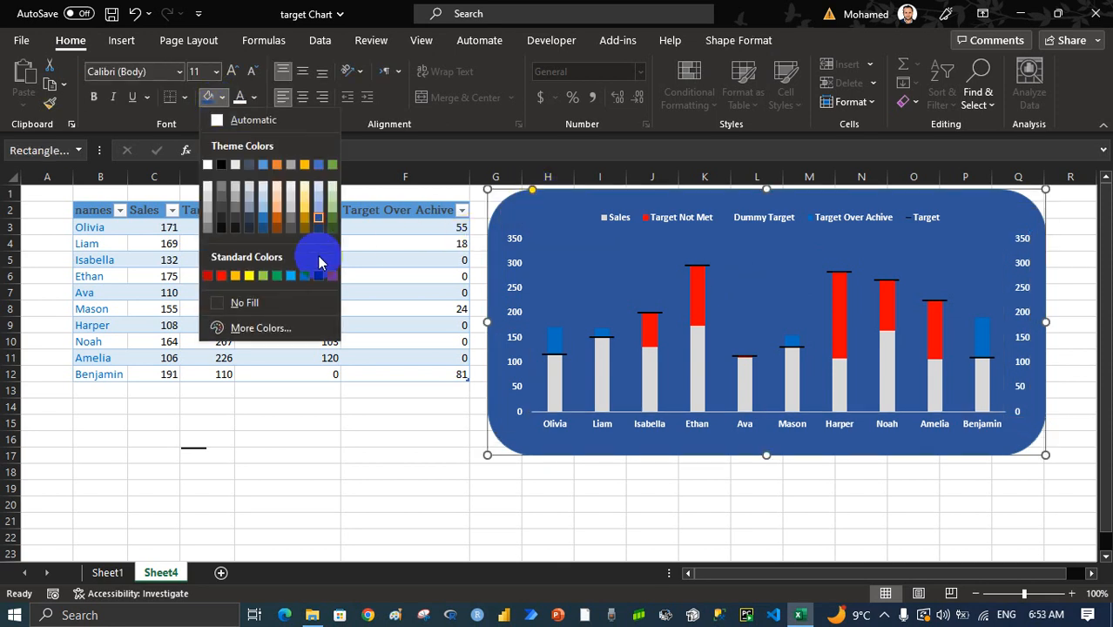
{"action": "left_click", "coordinate": [318, 229]}
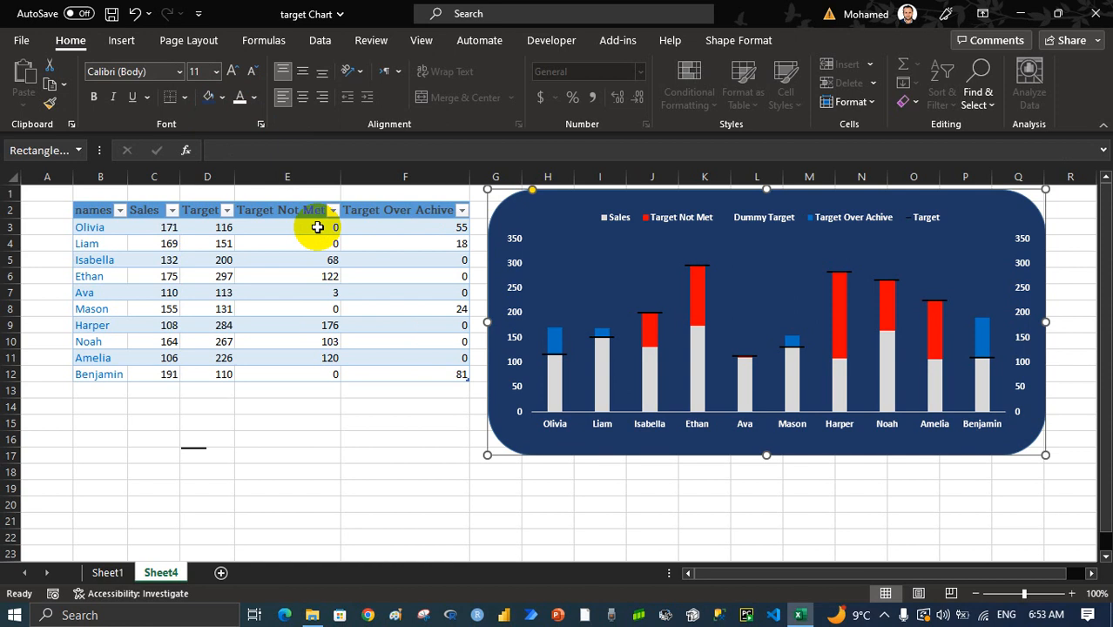
{"action": "left_click", "coordinate": [909, 507]}
Hide the sheet's gridlines, headings and formula bar, and delete the leftover line shape below the table
{"action": "left_click", "coordinate": [576, 518]}
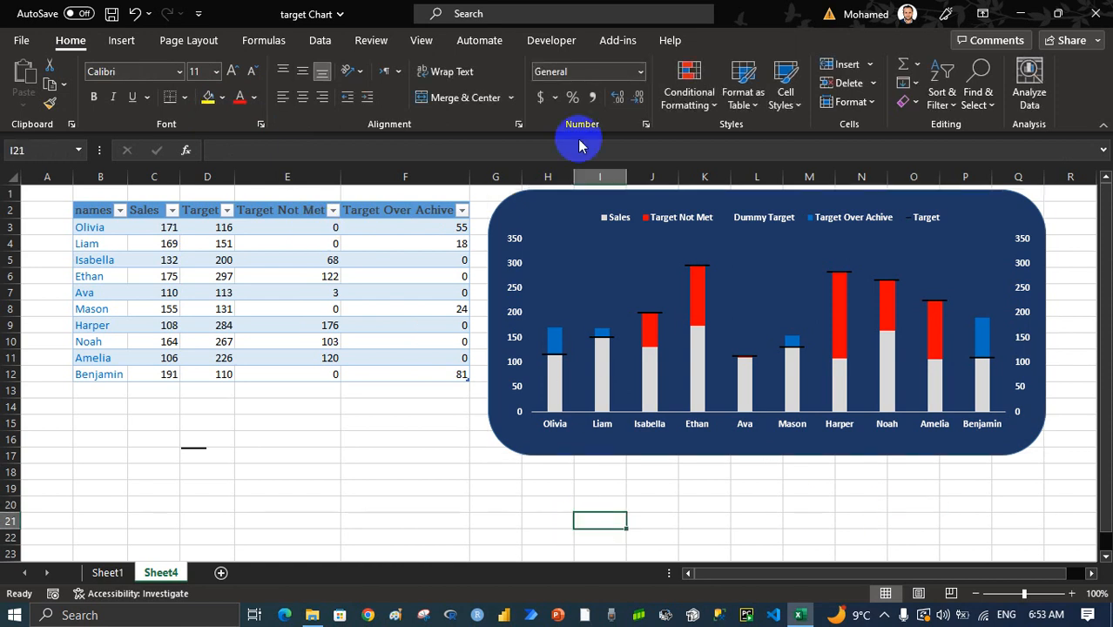
{"action": "left_click", "coordinate": [425, 41]}
{"action": "left_click", "coordinate": [477, 99]}
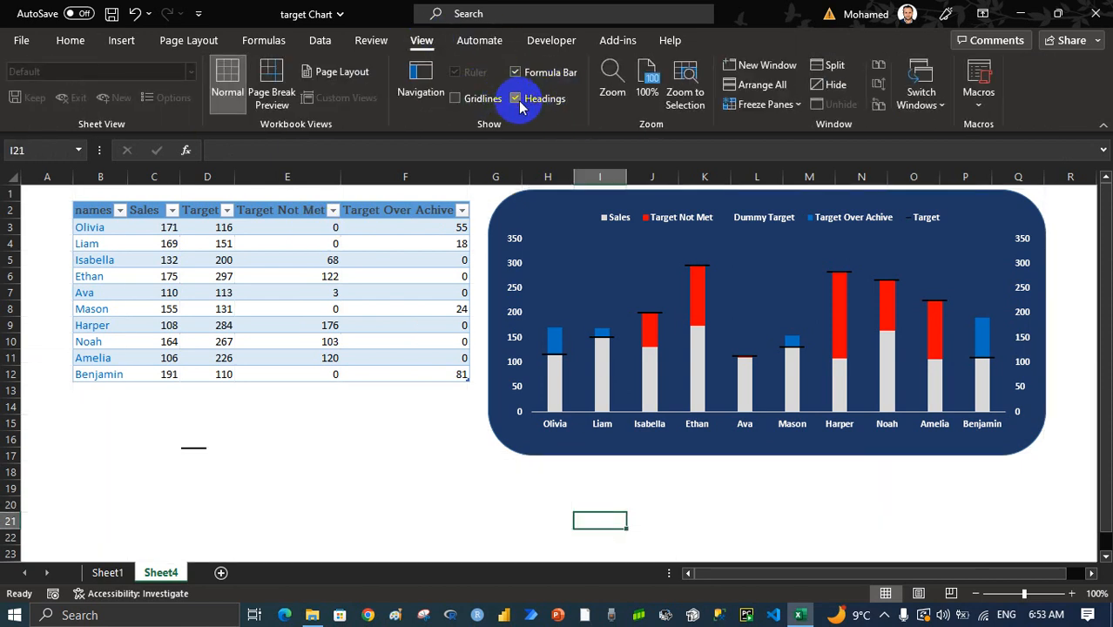
{"action": "left_click", "coordinate": [515, 99]}
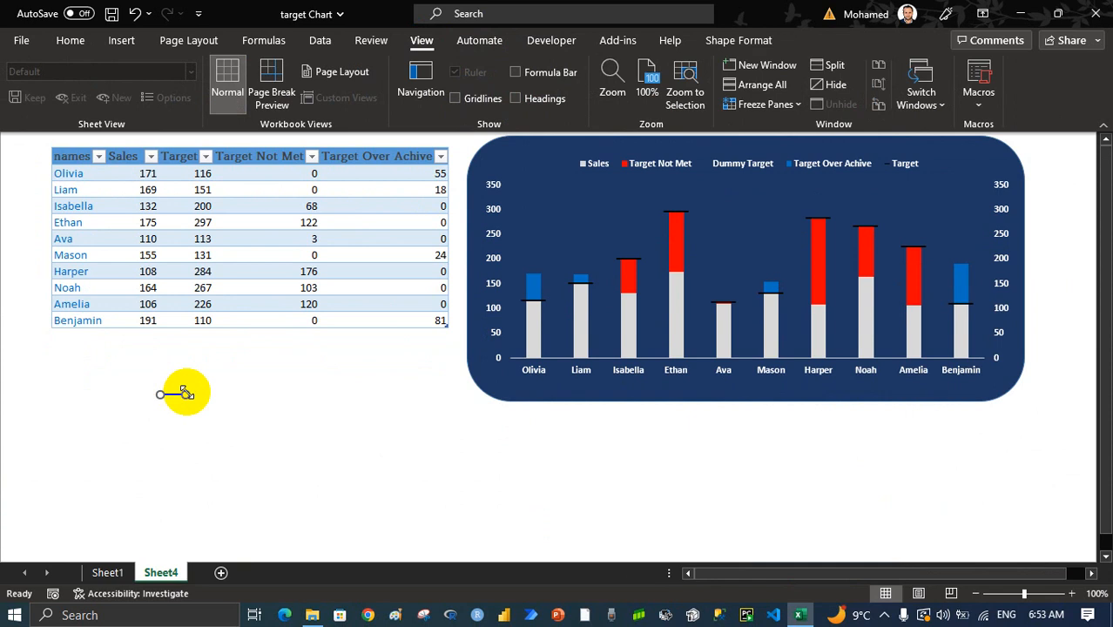
{"action": "left_click", "coordinate": [252, 400]}
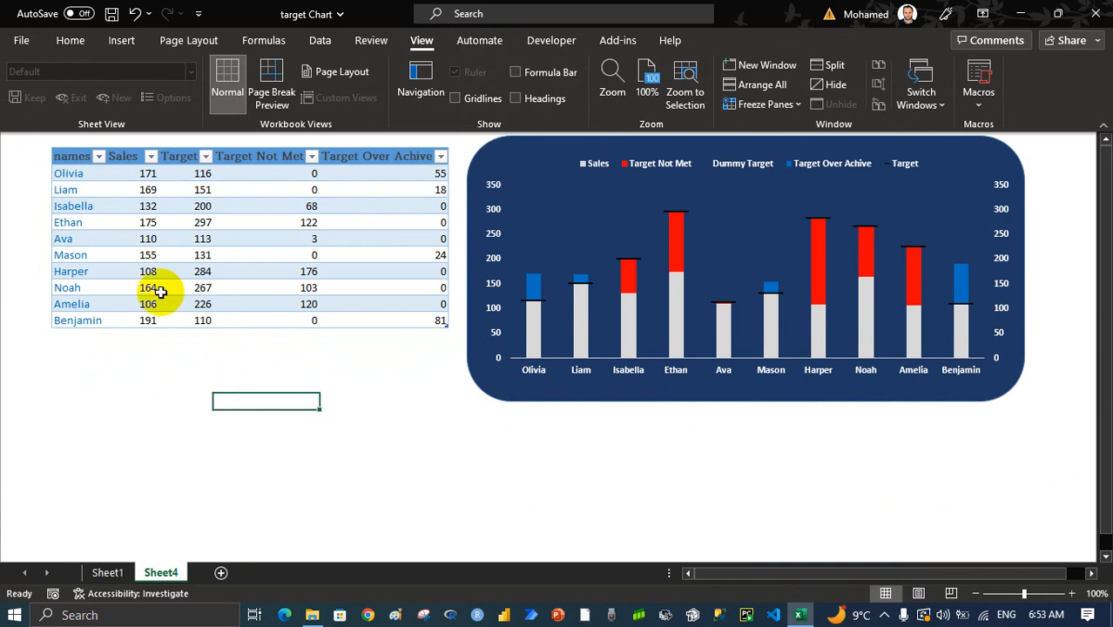
Insert a slicer for the names column of the sales table
{"action": "left_click", "coordinate": [255, 222]}
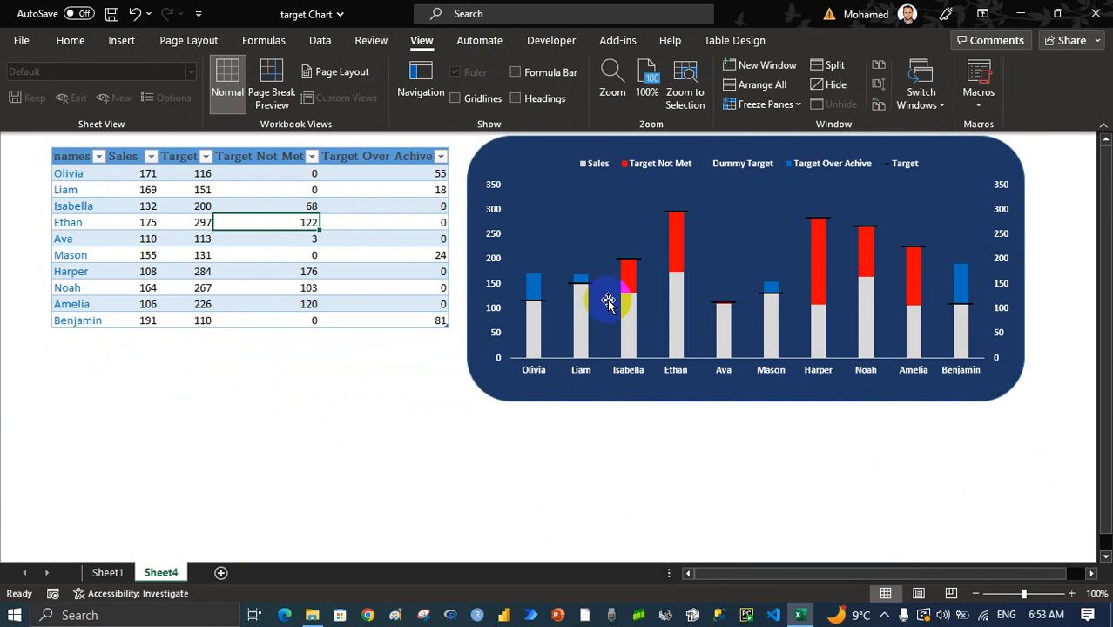
{"action": "left_click", "coordinate": [186, 204]}
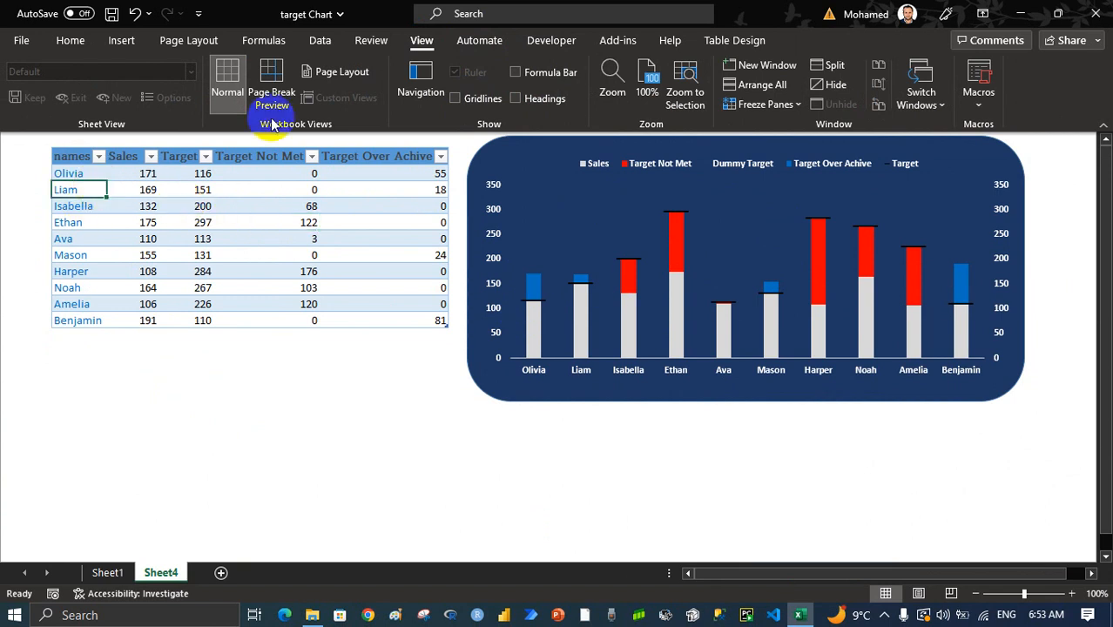
{"action": "left_click", "coordinate": [730, 40]}
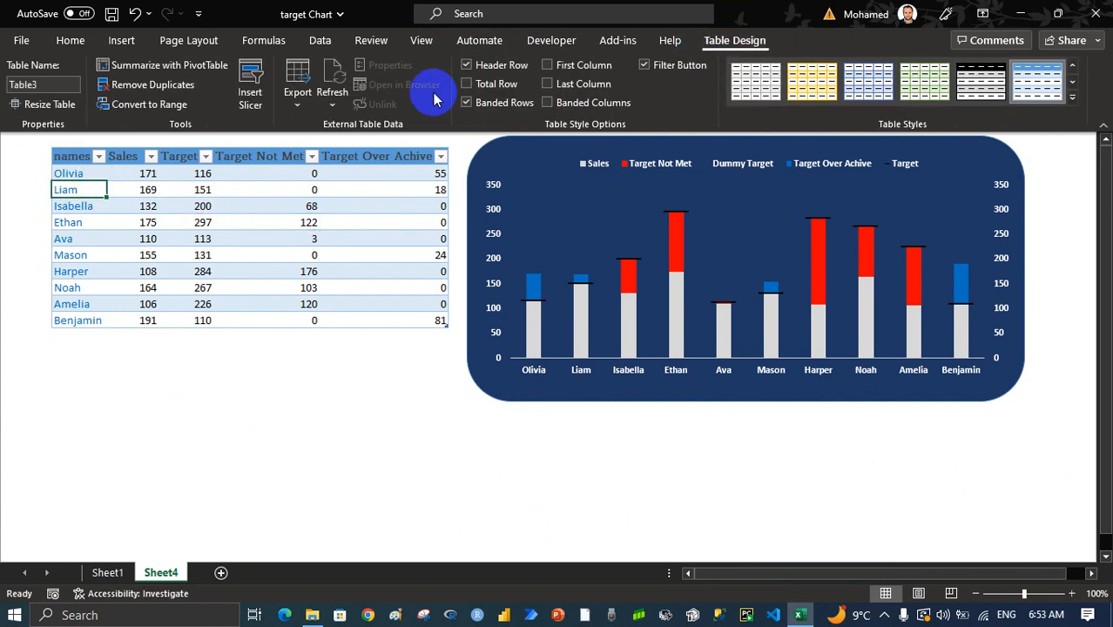
{"action": "left_click", "coordinate": [251, 87]}
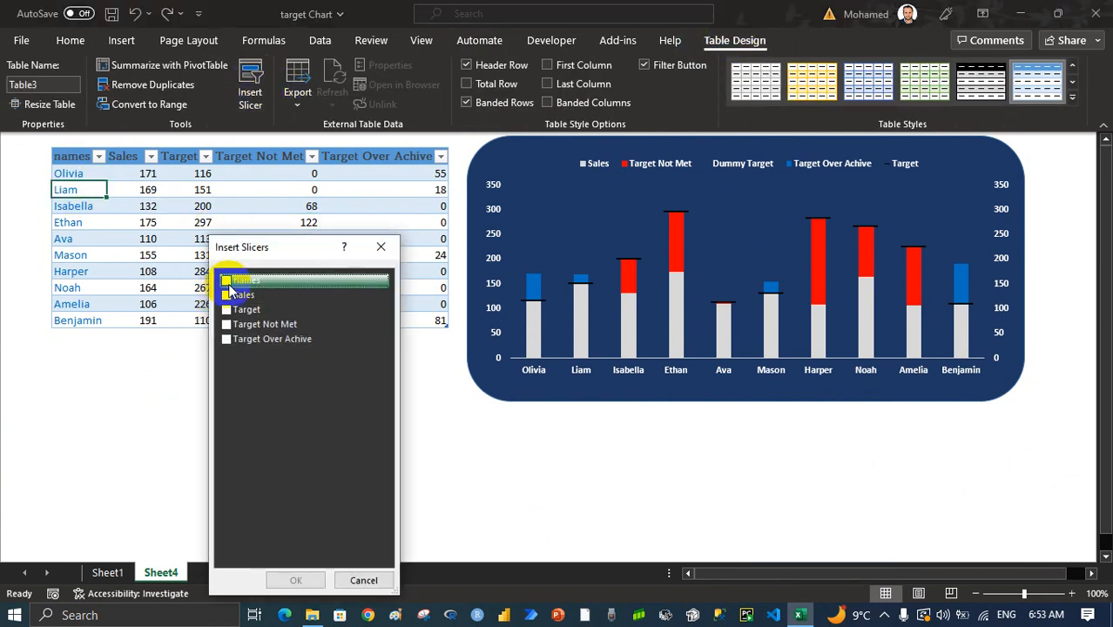
{"action": "left_click", "coordinate": [228, 282]}
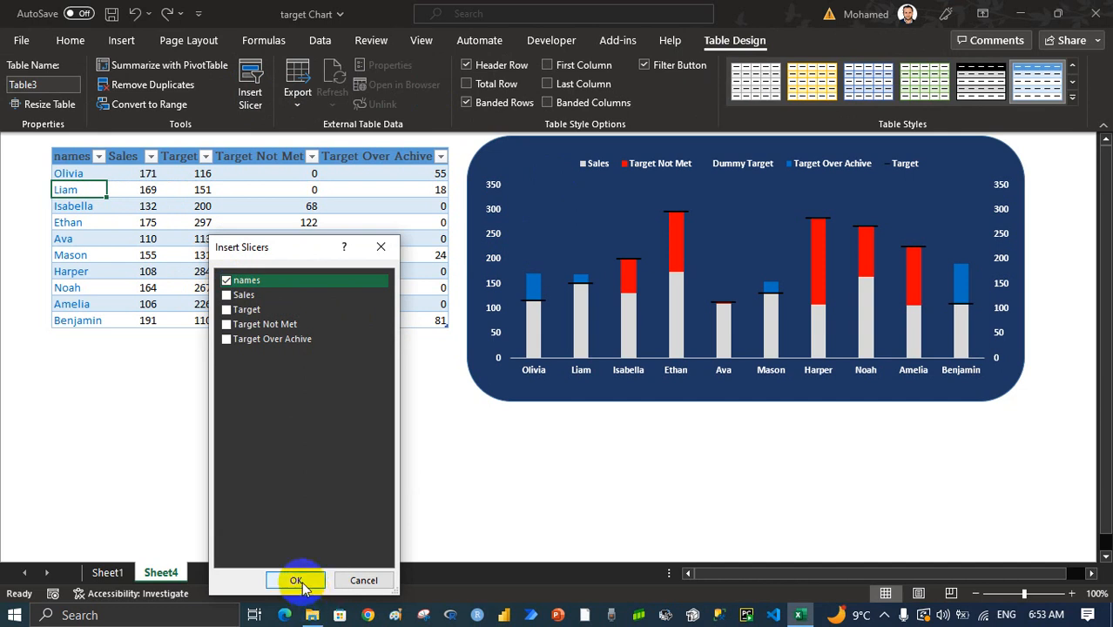
{"action": "left_click", "coordinate": [296, 580]}
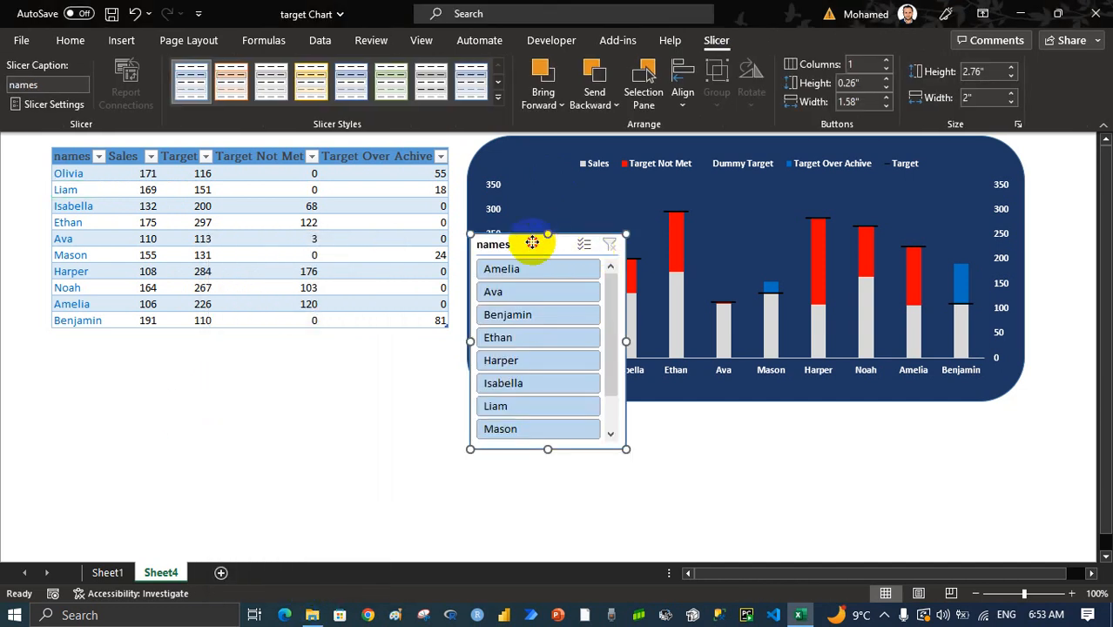
Move the names slicer directly below the table and set its buttons to 3 columns
{"action": "left_click_drag", "start_coordinate": [531, 243], "coordinate": [152, 342]}
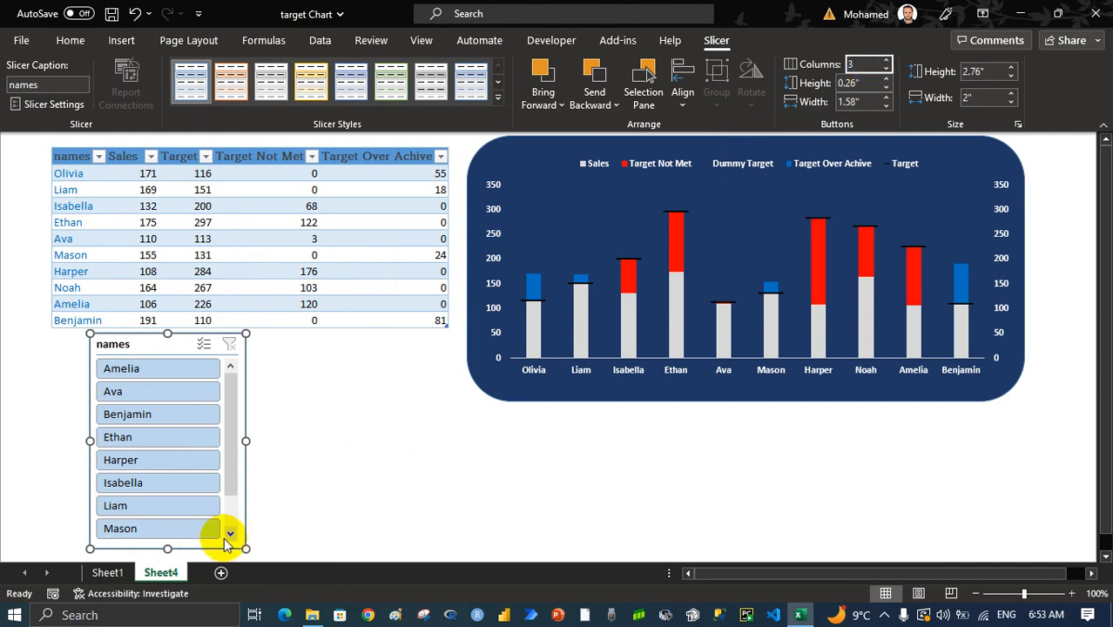
{"action": "type", "text": "3"}
{"action": "key", "text": "Tab"}
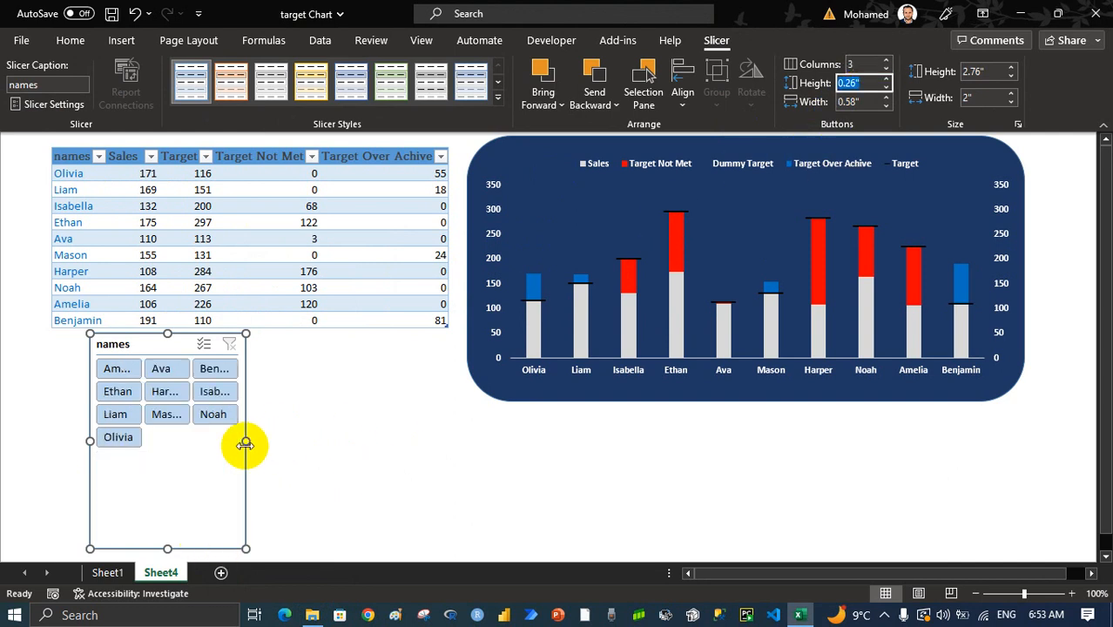
Widen the names slicer to about 5.07" to match the table's width and shorten it to fit its four button rows
{"action": "left_click_drag", "start_coordinate": [244, 442], "coordinate": [447, 441]}
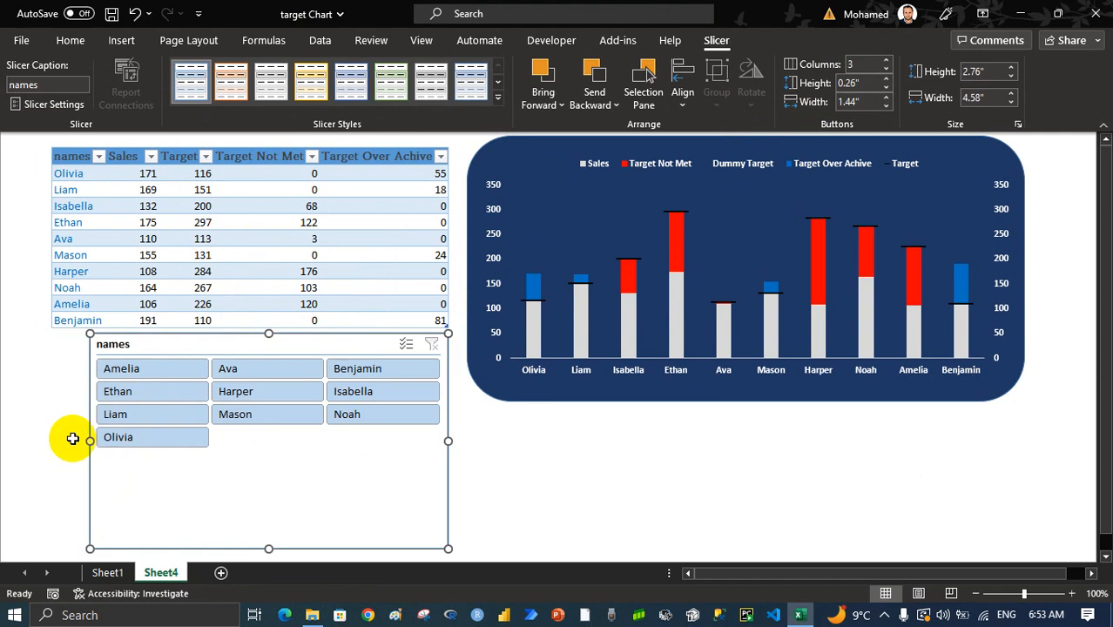
{"action": "left_click_drag", "start_coordinate": [89, 439], "coordinate": [51, 439]}
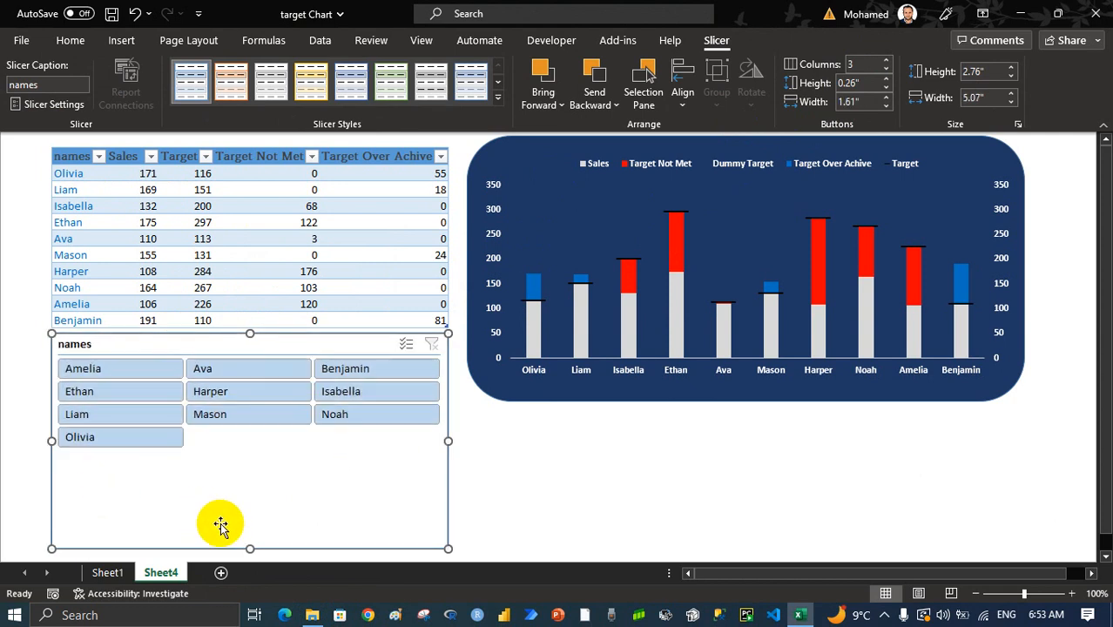
{"action": "left_click_drag", "start_coordinate": [251, 546], "coordinate": [259, 456]}
{"action": "left_click", "coordinate": [511, 435]}
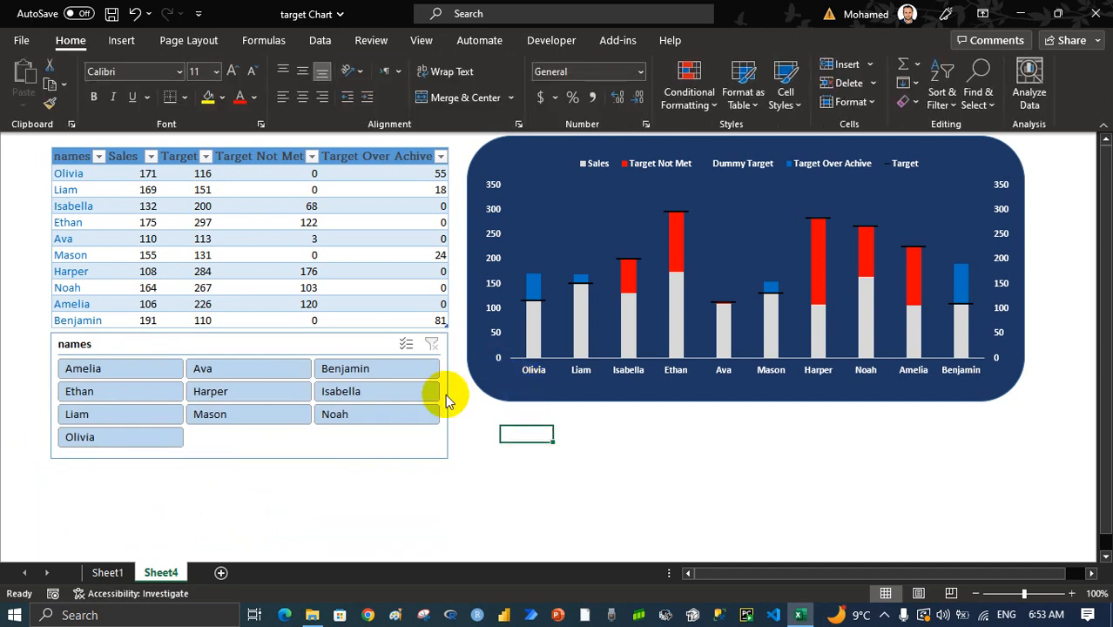
Test the slicer by filtering the table to the last name in its third row, followed by the middle name
{"action": "left_click", "coordinate": [395, 422]}
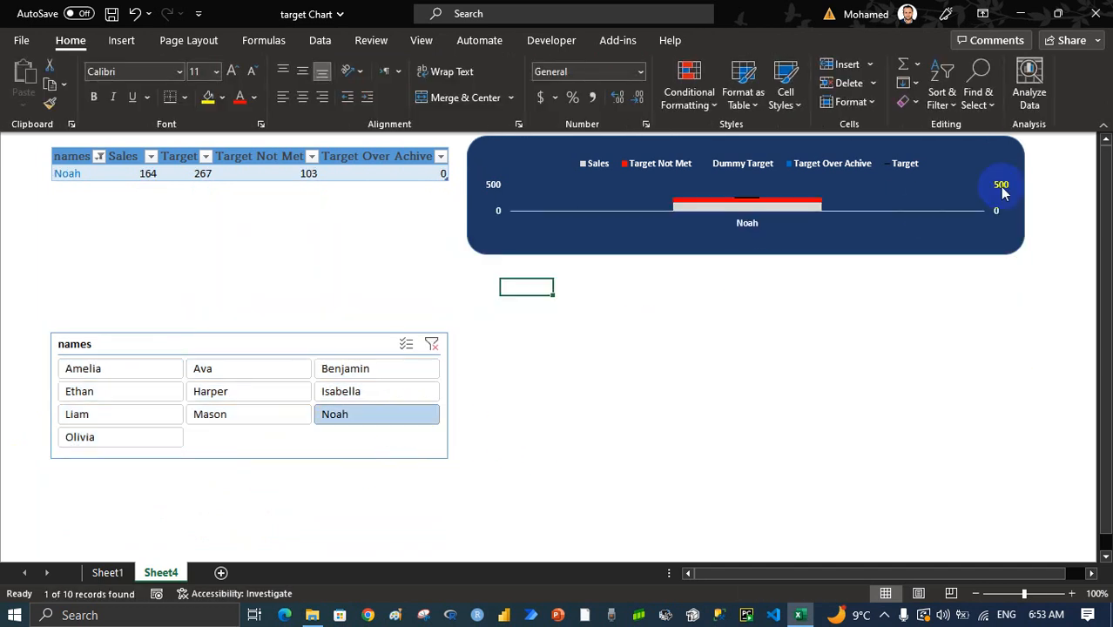
{"action": "left_click", "coordinate": [214, 418]}
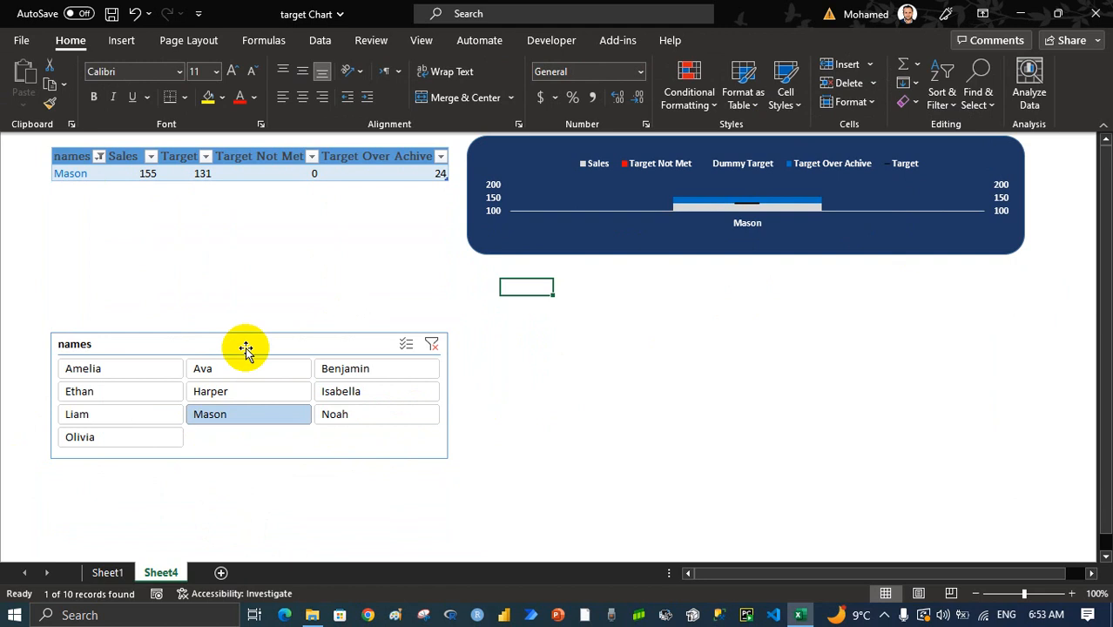
Test the slicer by filtering to its second, third, fourth, sixth and last names together, and clear the slicer's filter
{"action": "left_click", "coordinate": [245, 373]}
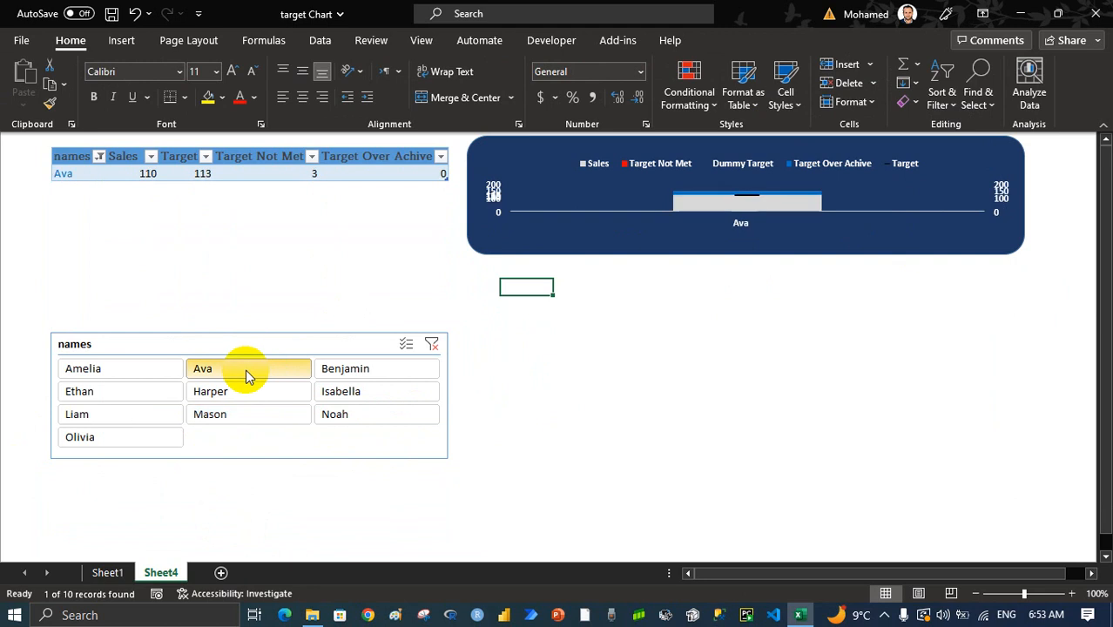
{"action": "left_click", "coordinate": [122, 396], "text": "ctrl"}
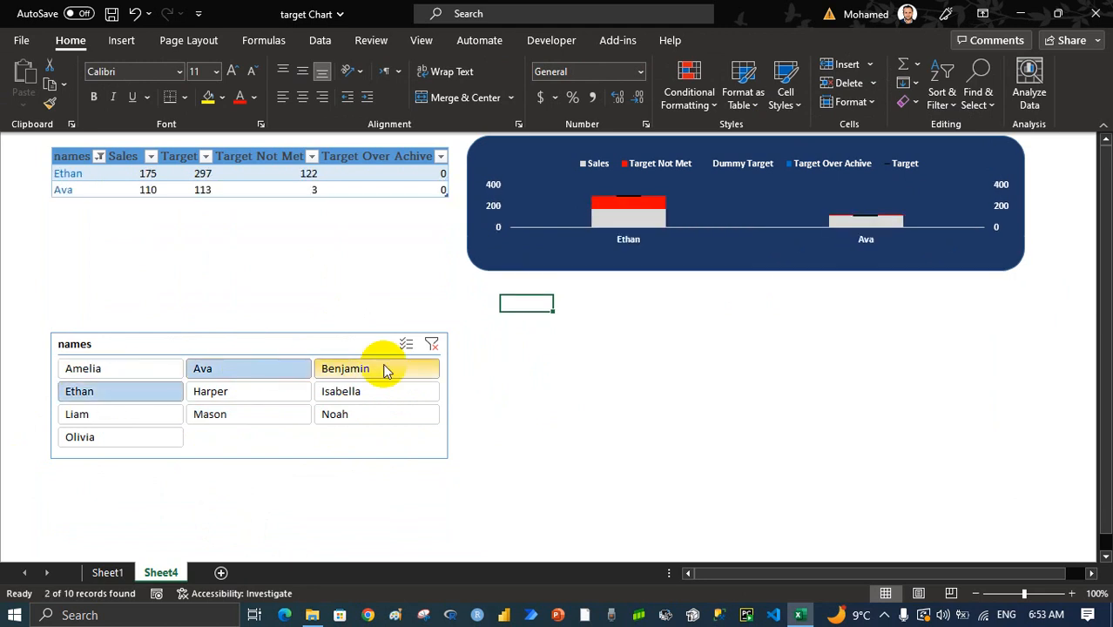
{"action": "left_click", "coordinate": [384, 368], "text": "ctrl"}
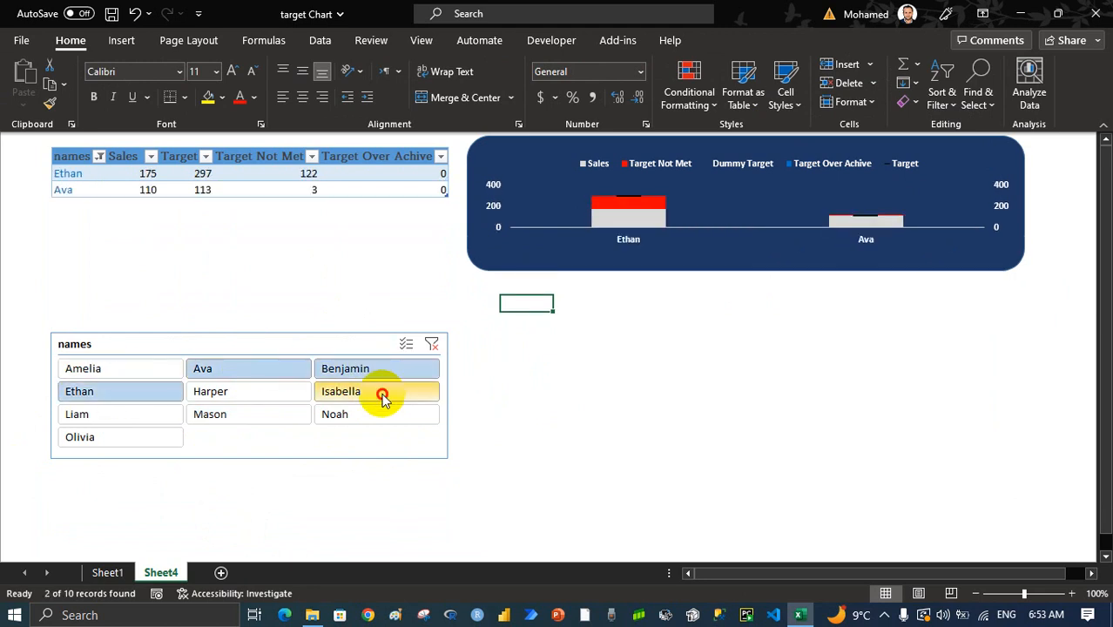
{"action": "left_click", "coordinate": [382, 396], "text": "ctrl"}
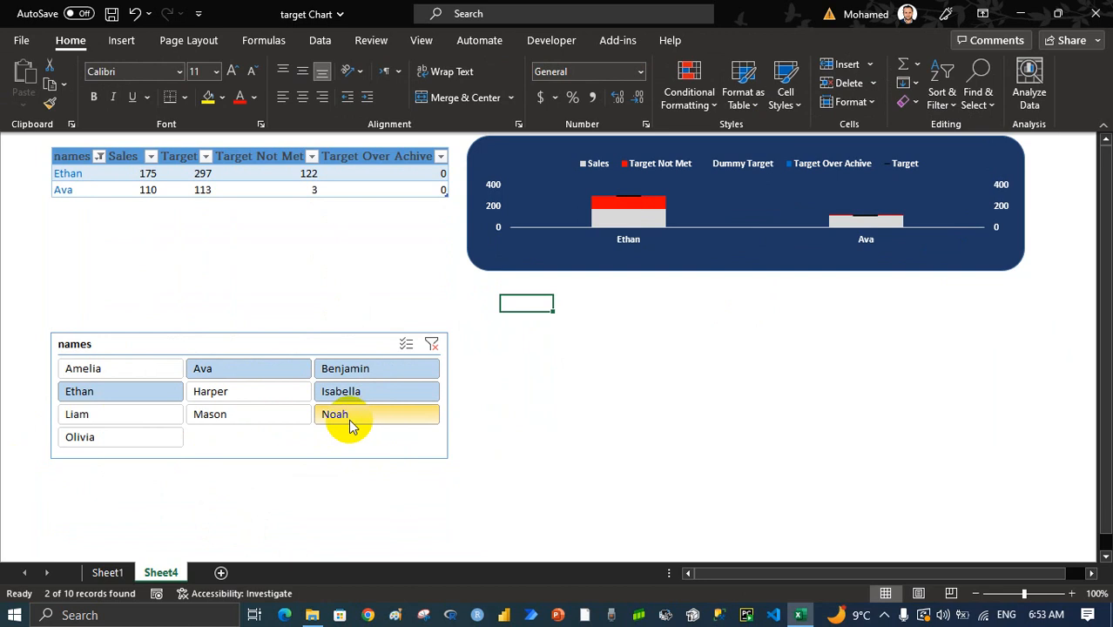
{"action": "left_click", "coordinate": [109, 439], "text": "ctrl"}
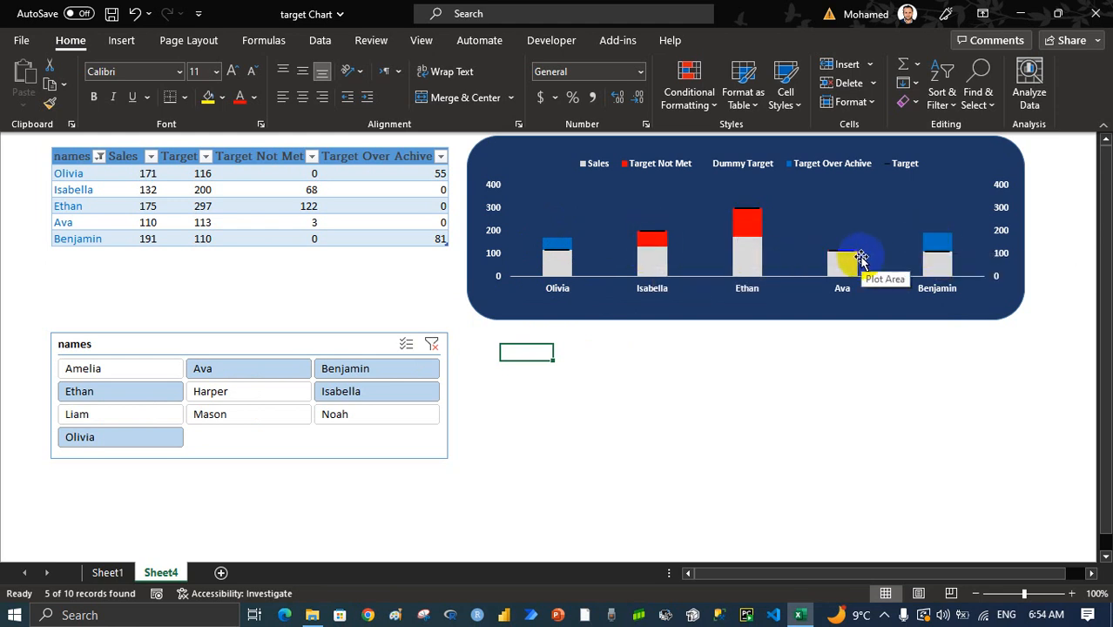
{"action": "left_click", "coordinate": [431, 344]}
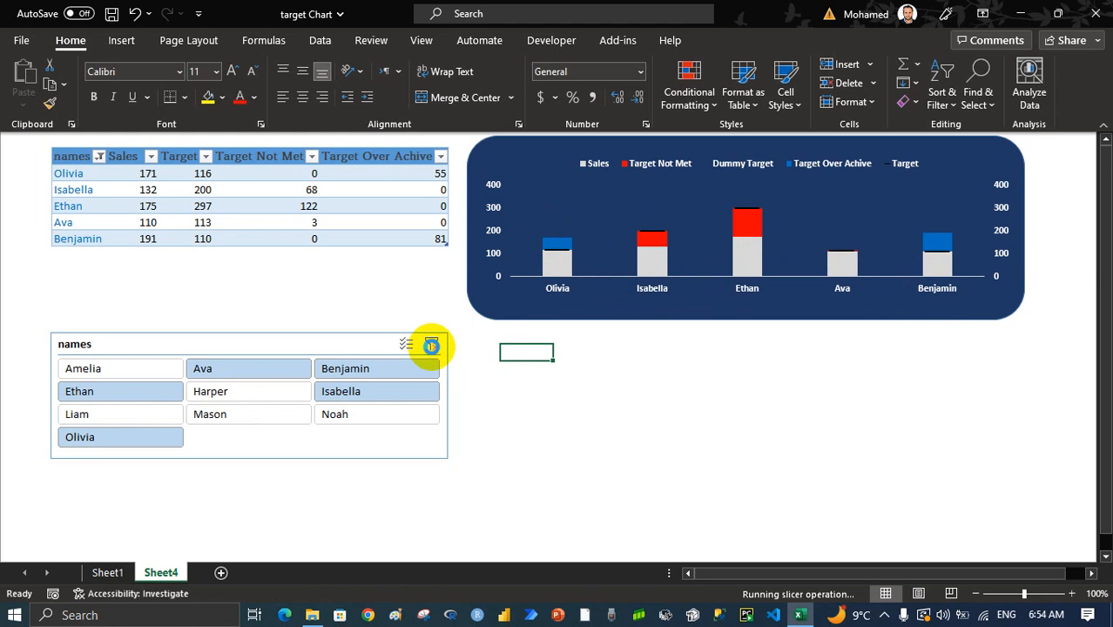